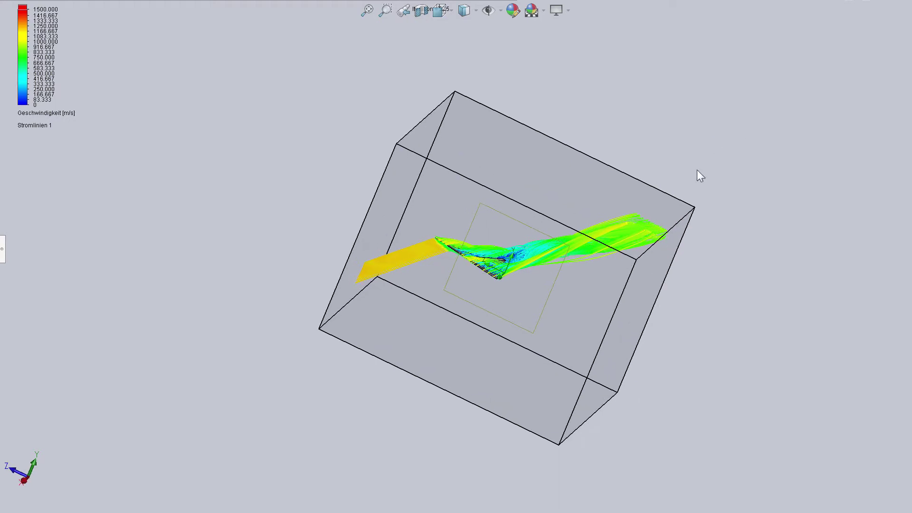
# Step: Zoom in and orbit around the wing to inspect the Stromlinien 1 velocity streamlines
pyautogui.scroll(-5, 484, 267)
pyautogui.scroll(-3, 485, 263)
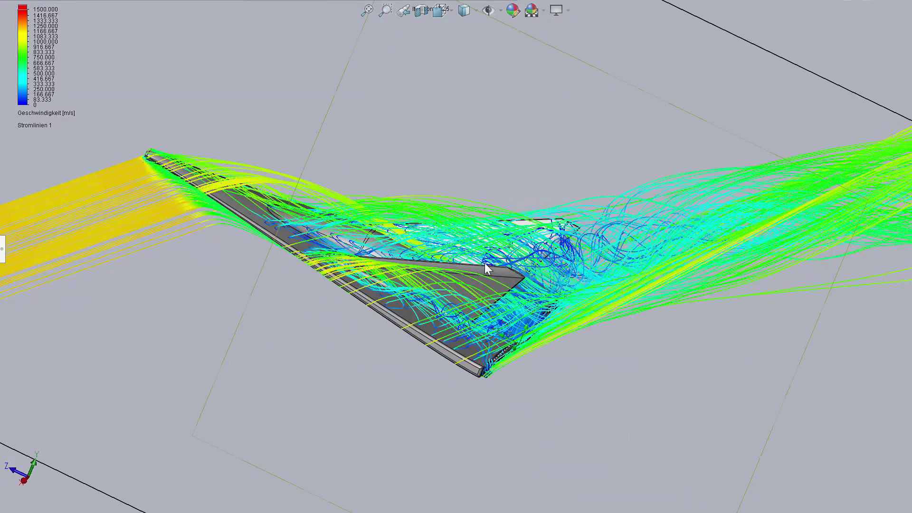
pyautogui.moveTo(485, 263)
pyautogui.mouseDown(button='middle')
pyautogui.moveTo(231, 262)
pyautogui.moveTo(235, 305)
pyautogui.moveTo(306, 306)
pyautogui.moveTo(516, 265)
pyautogui.moveTo(537, 273)
pyautogui.mouseUp(button='middle')
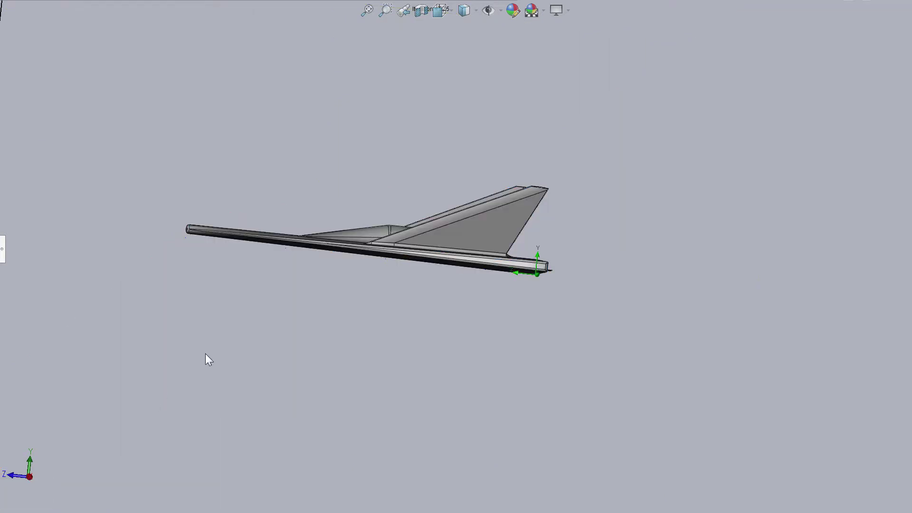
# Step: Fit the top view with Ctrl+5, then orbit and zoom onto the aircraft's canopy and fins
pyautogui.moveTo(206, 354); pyautogui.dragTo(227, 318, button='middle')
pyautogui.hotkey('ctrl', '5')
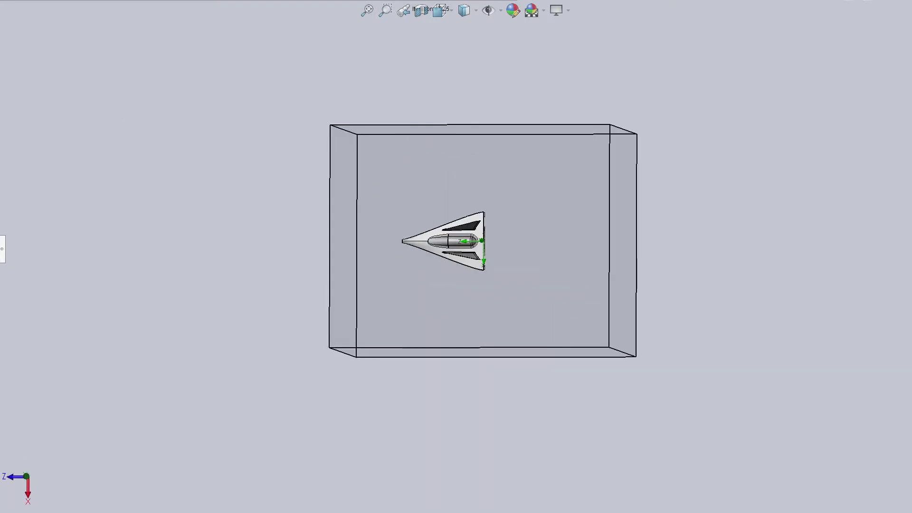
pyautogui.moveTo(503, 504)
pyautogui.mouseDown(button='middle')
pyautogui.moveTo(448, 509)
pyautogui.moveTo(431, 285)
pyautogui.moveTo(420, 314)
pyautogui.moveTo(361, 317)
pyautogui.moveTo(397, 256)
pyautogui.moveTo(433, 425)
pyautogui.moveTo(356, 240)
pyautogui.moveTo(405, 84)
pyautogui.moveTo(330, 326)
pyautogui.moveTo(484, 245)
pyautogui.mouseUp(button='middle')
pyautogui.scroll(-5, 341, 266)
pyautogui.scroll(-3, 329, 275)
pyautogui.moveTo(329, 274)
pyautogui.mouseDown(button='middle')
pyautogui.moveTo(271, 377)
pyautogui.moveTo(349, 237)
pyautogui.moveTo(342, 377)
pyautogui.moveTo(319, 471)
pyautogui.moveTo(315, 264)
pyautogui.moveTo(209, 331)
pyautogui.moveTo(253, 452)
pyautogui.moveTo(200, 495)
pyautogui.moveTo(280, 340)
pyautogui.moveTo(436, 405)
pyautogui.moveTo(385, 495)
pyautogui.moveTo(319, 247)
pyautogui.moveTo(228, 256)
pyautogui.moveTo(102, 343)
pyautogui.moveTo(332, 378)
pyautogui.moveTo(200, 314)
pyautogui.moveTo(162, 206)
pyautogui.moveTo(187, 309)
pyautogui.moveTo(266, 418)
pyautogui.moveTo(220, 452)
pyautogui.moveTo(373, 322)
pyautogui.moveTo(282, 251)
pyautogui.moveTo(343, 289)
pyautogui.moveTo(247, 316)
pyautogui.moveTo(259, 347)
pyautogui.moveTo(285, 292)
pyautogui.moveTo(349, 350)
pyautogui.mouseUp(button='middle')
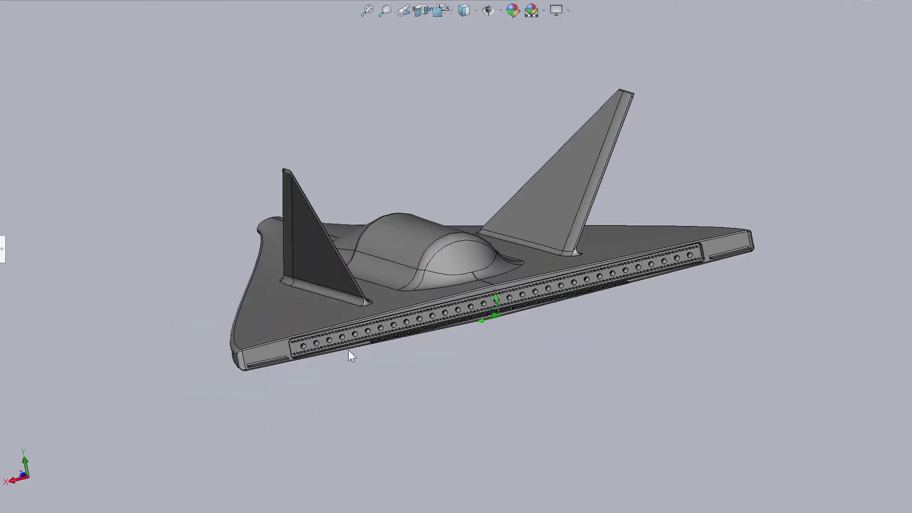
pyautogui.scroll(-3, 402, 310)
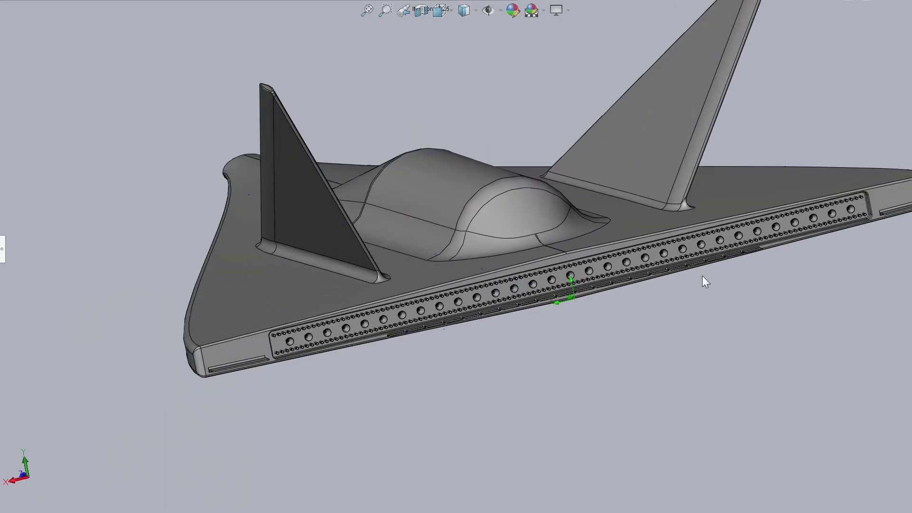
pyautogui.scroll(-2, 398, 287)
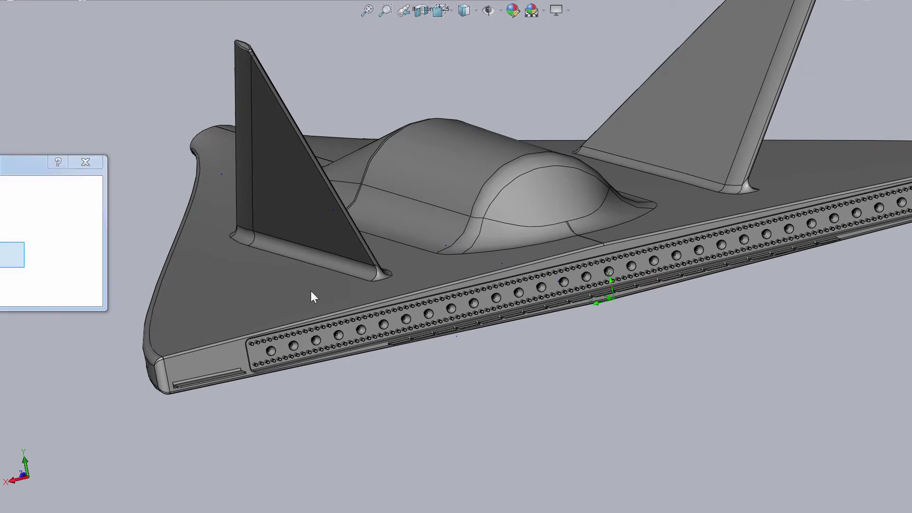
# Step: Measure the diameters of the large dome and of a small rivet
pyautogui.scroll(-1, 312, 326)
pyautogui.scroll(-5, 281, 372)
pyautogui.scroll(-3, 284, 369)
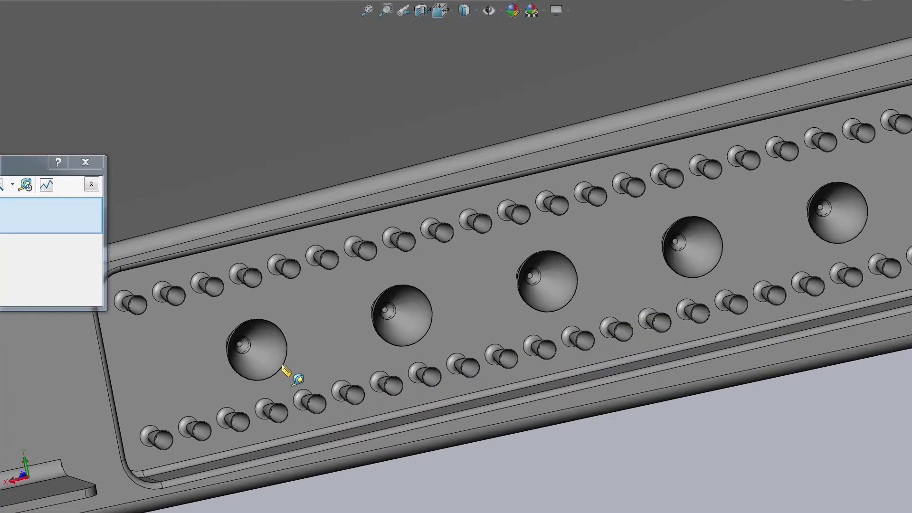
pyautogui.click(283, 365)
pyautogui.click(482, 458)
pyautogui.click(395, 396)
pyautogui.click(624, 450)
# Step: Measure the rivet panel area, a dome centre distance, and the leading-edge length (about 179,036 mm)
pyautogui.click(424, 341)
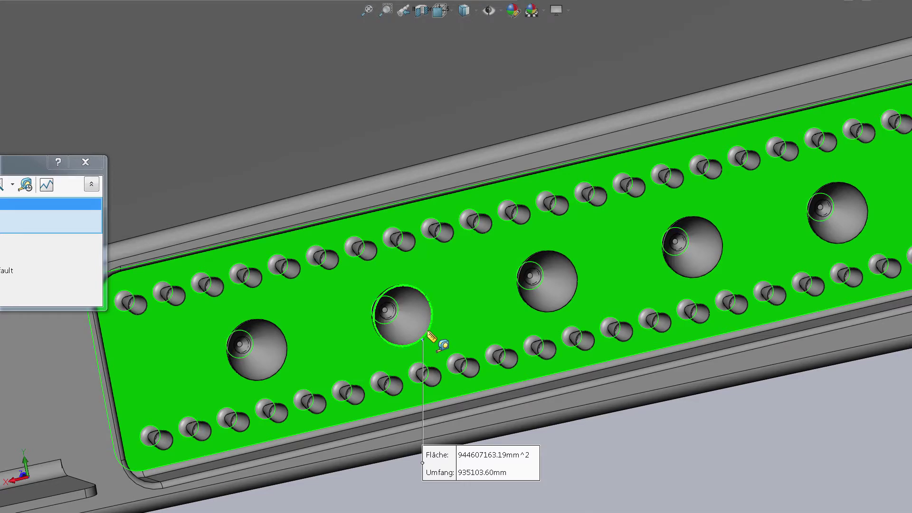
pyautogui.click(427, 333)
pyautogui.scroll(5, 490, 409)
pyautogui.moveTo(489, 413)
pyautogui.mouseDown(button='middle')
pyautogui.moveTo(570, 432)
pyautogui.moveTo(560, 423)
pyautogui.mouseUp(button='middle')
pyautogui.scroll(-2, 560, 426)
pyautogui.scroll(1, 571, 430)
pyautogui.scroll(1, 576, 425)
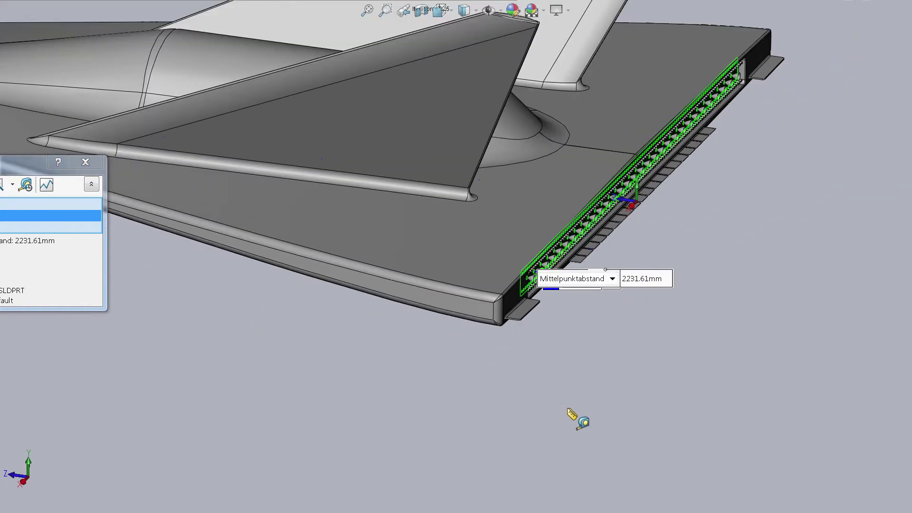
pyautogui.scroll(1, 566, 408)
pyautogui.click(494, 304)
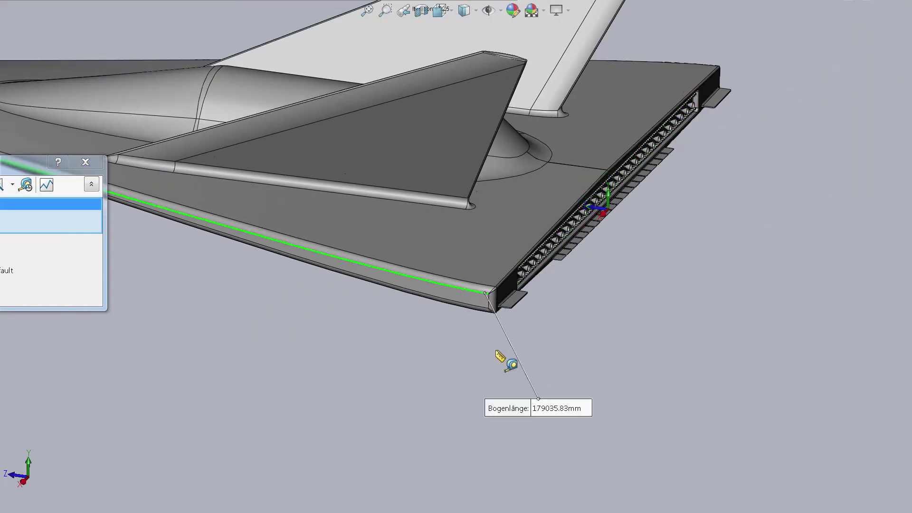
# Step: Clear the leading-edge measurement and reorient the view to reach the fin
pyautogui.scroll(3, 386, 336)
pyautogui.scroll(2, 387, 309)
pyautogui.moveTo(387, 302)
pyautogui.mouseDown(button='middle')
pyautogui.moveTo(434, 408)
pyautogui.moveTo(437, 316)
pyautogui.mouseUp(button='middle')
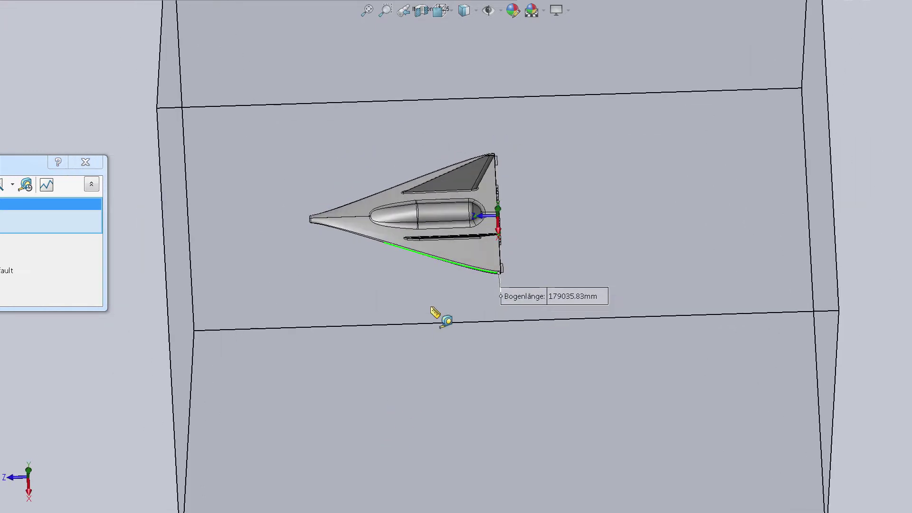
pyautogui.scroll(-1, 434, 326)
pyautogui.scroll(-2, 415, 341)
pyautogui.click(422, 350)
pyautogui.moveTo(422, 350)
pyautogui.mouseDown(button='middle')
pyautogui.moveTo(433, 255)
pyautogui.moveTo(467, 212)
pyautogui.mouseUp(button='middle')
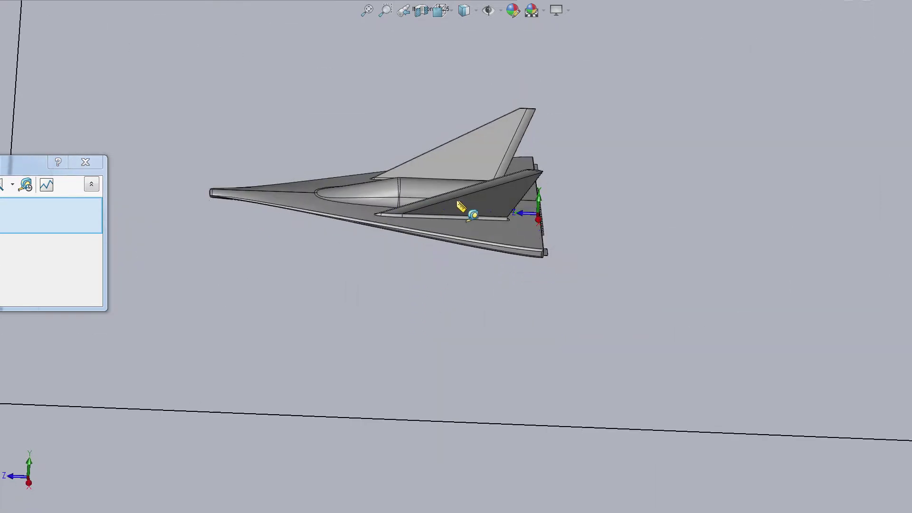
pyautogui.click(456, 214)
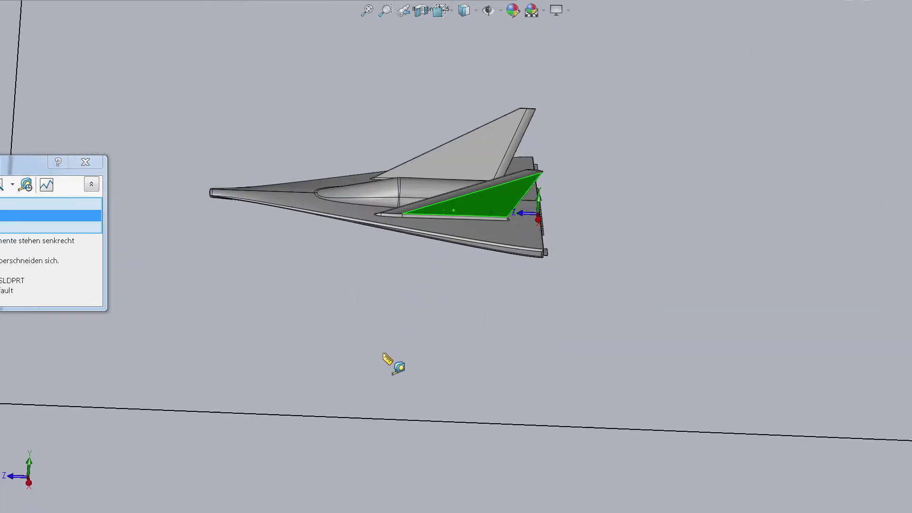
pyautogui.click(385, 361)
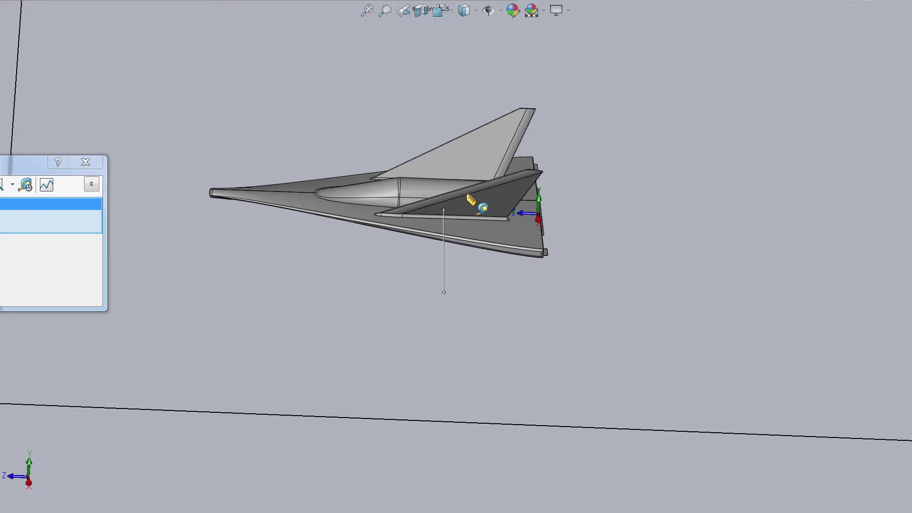
# Step: Measure the fin edge length (129,092 mm), then finish measuring and remove the callouts
pyautogui.scroll(-1, 467, 204)
pyautogui.scroll(-2, 468, 205)
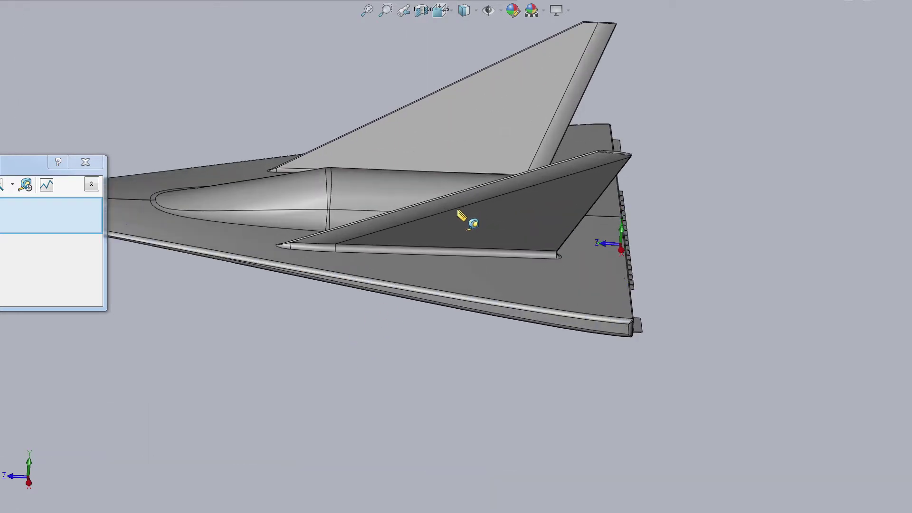
pyautogui.click(465, 206)
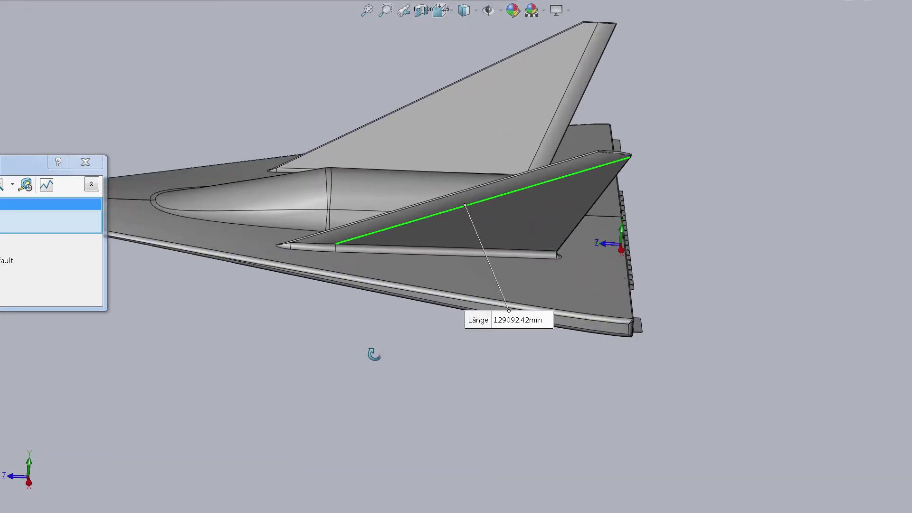
pyautogui.moveTo(374, 354); pyautogui.dragTo(322, 257, button='middle')
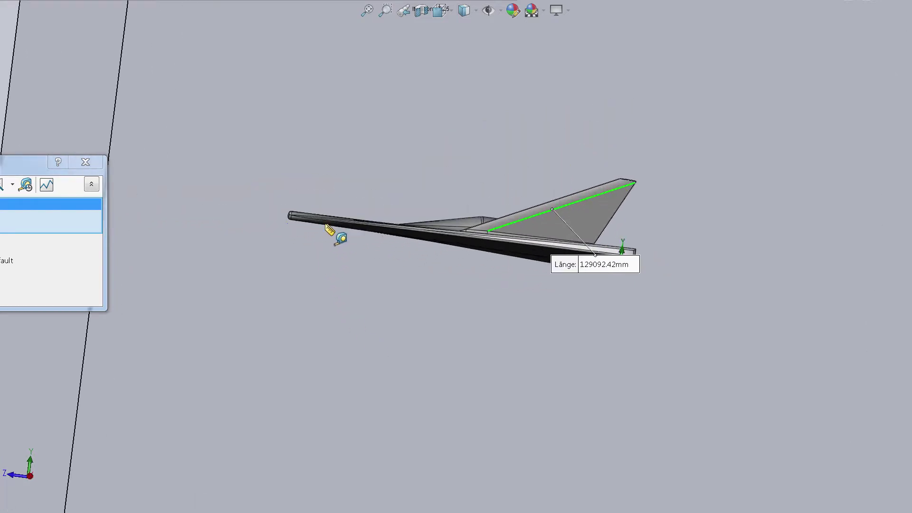
pyautogui.scroll(-1, 413, 180)
pyautogui.click(86, 163)
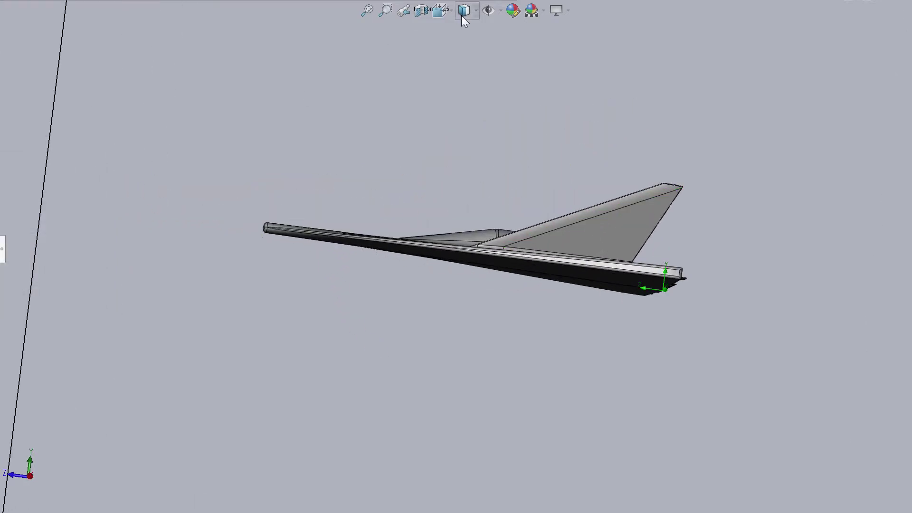
# Step: Orbit the aircraft and switch its display style to Shaded With Edges
pyautogui.moveTo(401, 218); pyautogui.dragTo(540, 221, button='middle')
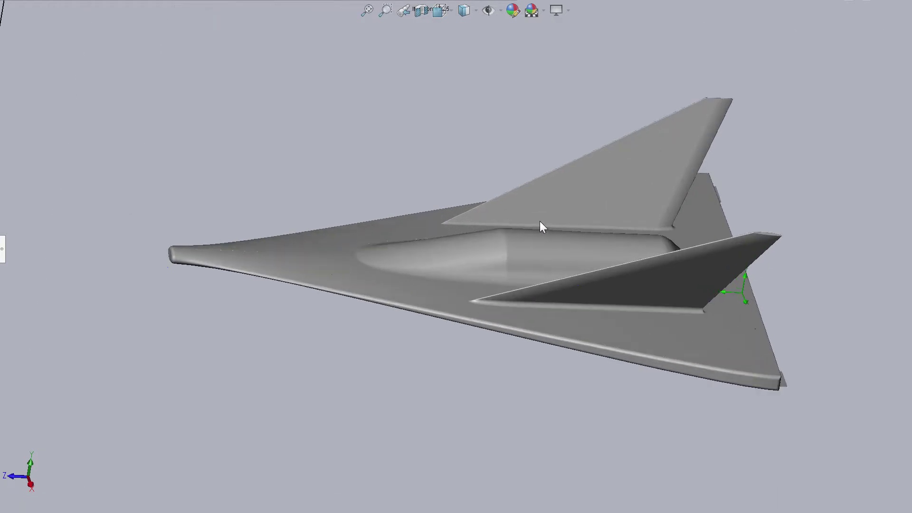
pyautogui.moveTo(535, 291)
pyautogui.mouseDown(button='middle')
pyautogui.moveTo(495, 401)
pyautogui.moveTo(499, 330)
pyautogui.moveTo(546, 214)
pyautogui.moveTo(607, 191)
pyautogui.moveTo(605, 244)
pyautogui.moveTo(573, 216)
pyautogui.moveTo(589, 216)
pyautogui.moveTo(613, 146)
pyautogui.moveTo(587, 181)
pyautogui.moveTo(544, 206)
pyautogui.moveTo(530, 239)
pyautogui.moveTo(546, 203)
pyautogui.moveTo(461, 238)
pyautogui.moveTo(500, 261)
pyautogui.mouseUp(button='middle')
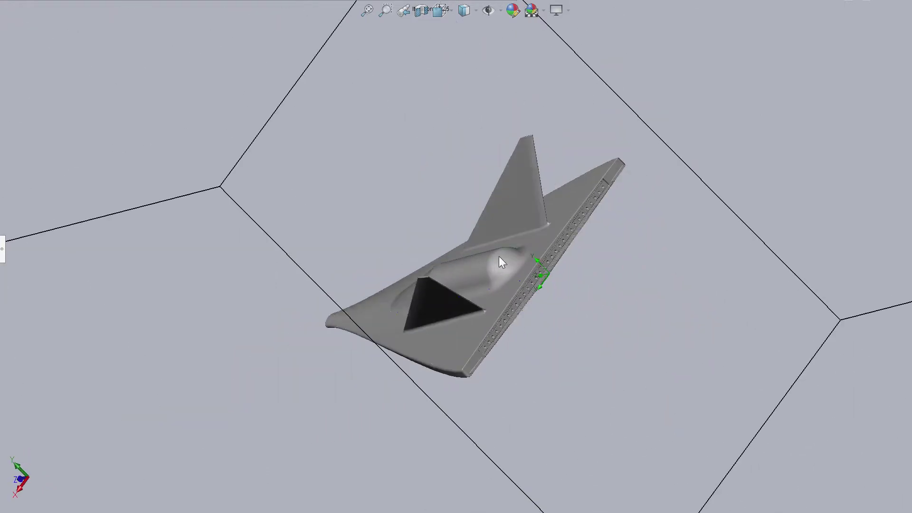
pyautogui.click(466, 30)
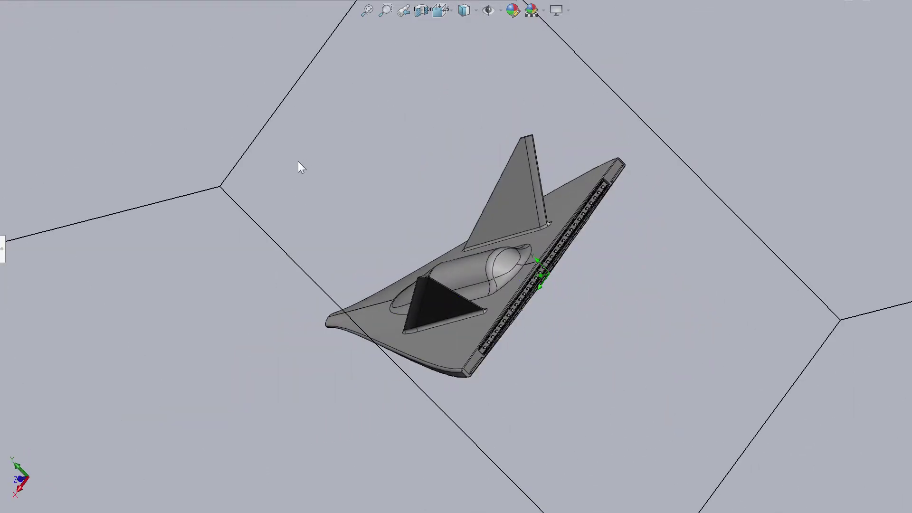
pyautogui.moveTo(298, 161); pyautogui.dragTo(371, 156, button='middle')
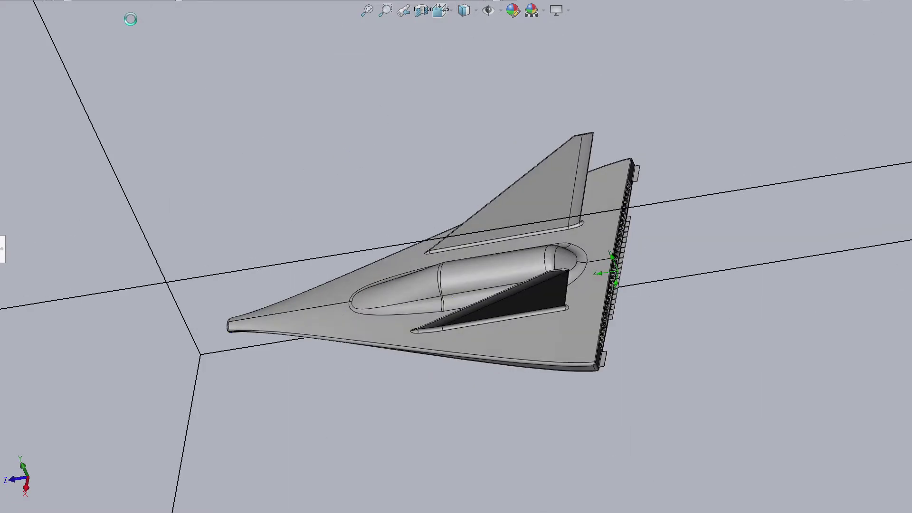
# Step: Dismiss the mass properties results and snap the aircraft to the exact Right side view (Ctrl+4)
pyautogui.scroll(-1, 313, 345)
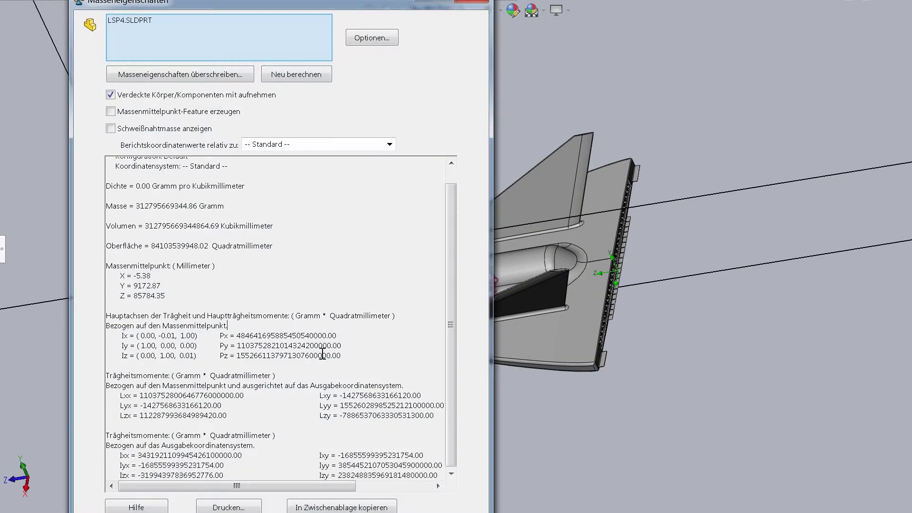
pyautogui.scroll(1, 332, 237)
pyautogui.moveTo(318, 5); pyautogui.dragTo(0, 6)
pyautogui.press('Escape')
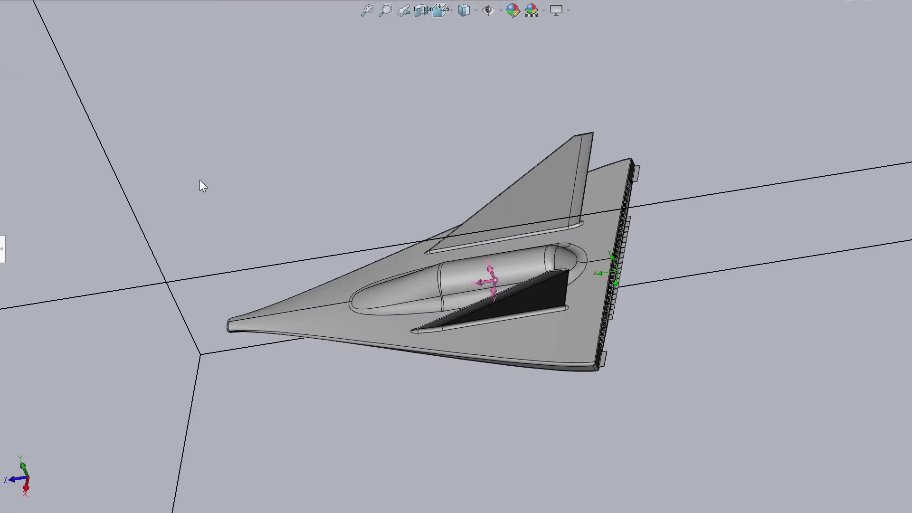
pyautogui.moveTo(246, 124)
pyautogui.mouseDown(button='middle')
pyautogui.moveTo(230, 26)
pyautogui.moveTo(273, 95)
pyautogui.mouseUp(button='middle')
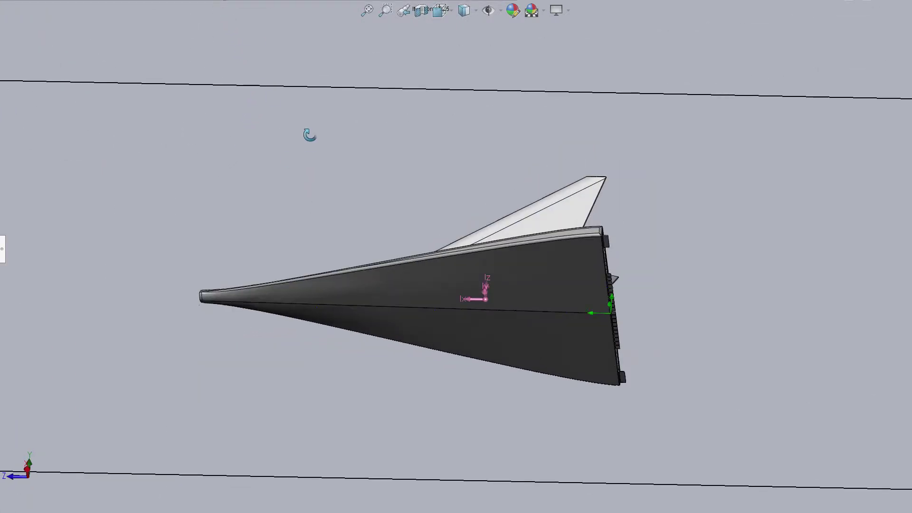
pyautogui.moveTo(309, 136)
pyautogui.mouseDown(button='middle')
pyautogui.moveTo(323, 80)
pyautogui.moveTo(332, 315)
pyautogui.moveTo(352, 398)
pyautogui.moveTo(330, 277)
pyautogui.moveTo(204, 236)
pyautogui.moveTo(247, 214)
pyautogui.mouseUp(button='middle')
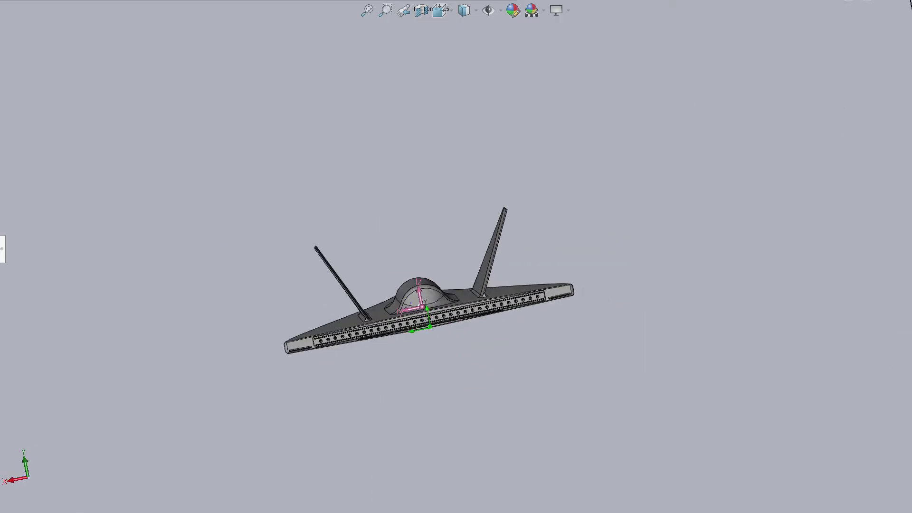
pyautogui.hotkey('ctrl', '4')
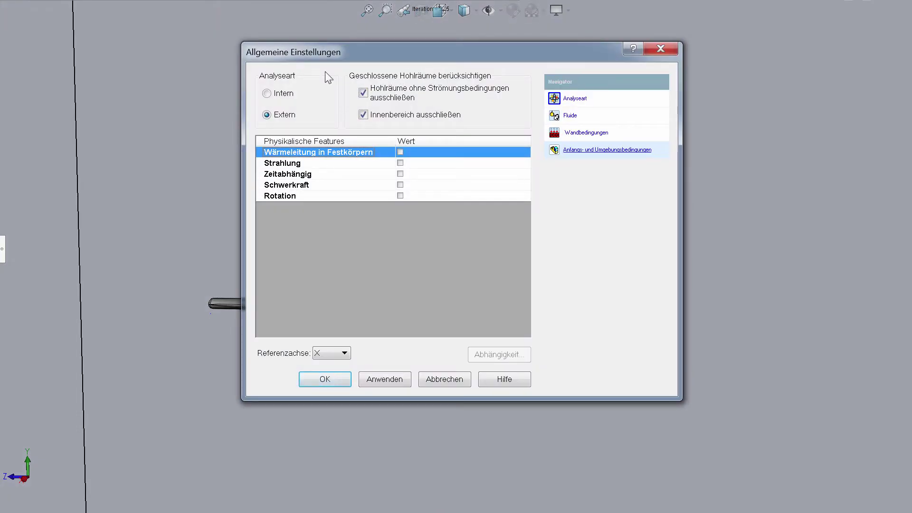
# Step: Review the wall condition, initial conditions and turbulence pages of General Settings, then close them unchanged
pyautogui.click(583, 133)
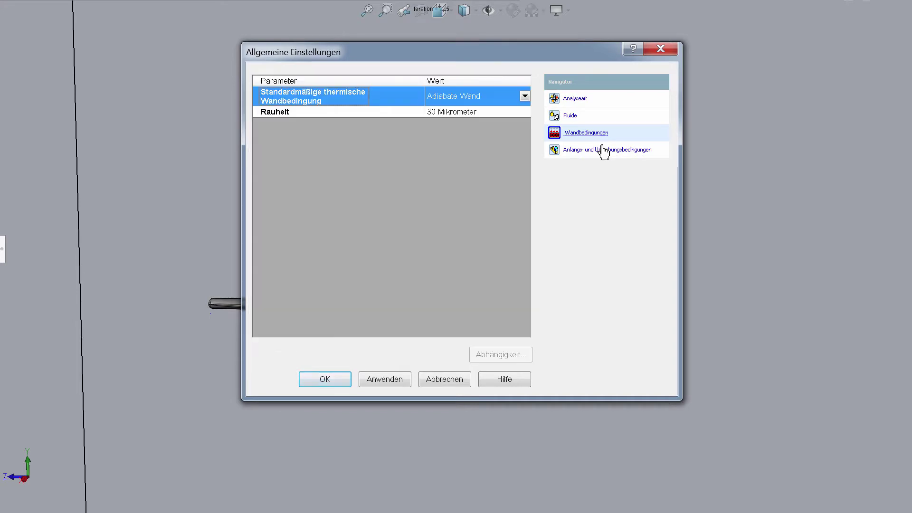
pyautogui.click(602, 150)
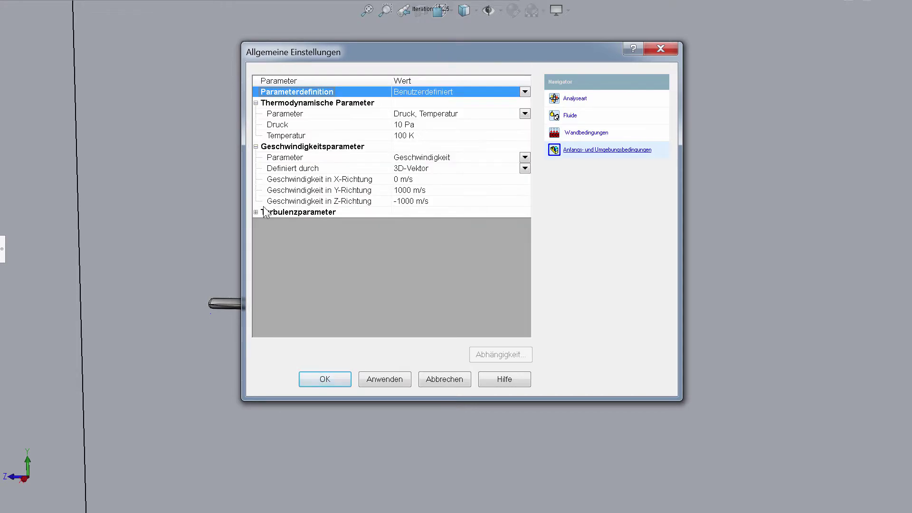
pyautogui.click(257, 212)
pyautogui.moveTo(460, 54); pyautogui.dragTo(62, 67)
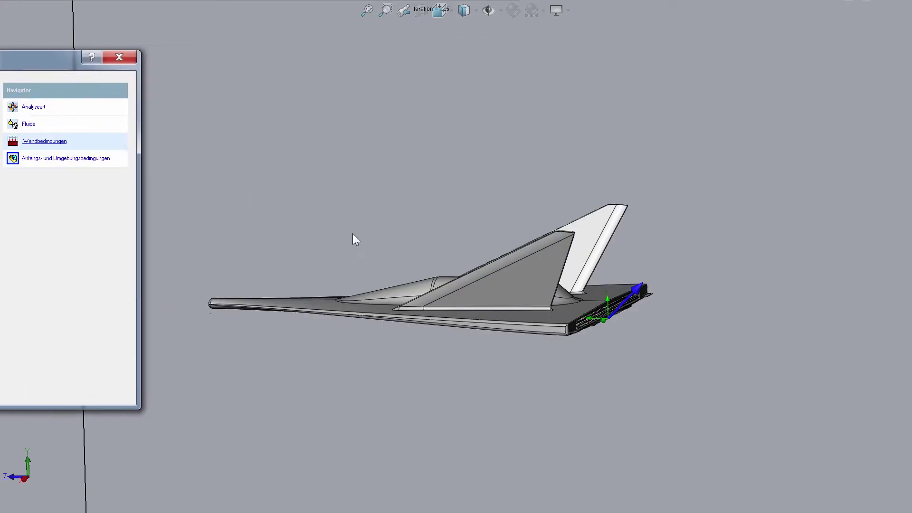
pyautogui.moveTo(407, 208); pyautogui.dragTo(418, 211, button='middle')
pyautogui.click(119, 57)
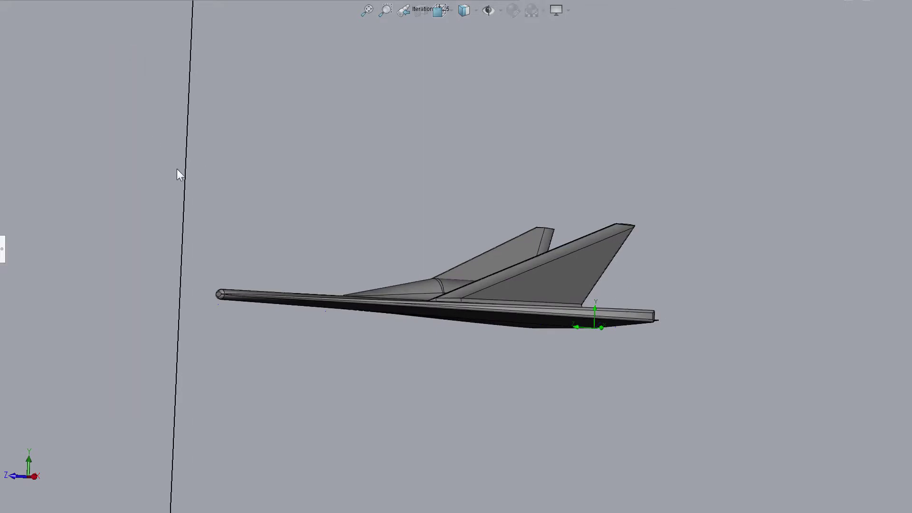
# Step: Rotate the aircraft, clear the selection, and show the solver's Protokoll log of the 975-iteration run
pyautogui.moveTo(200, 206); pyautogui.dragTo(35, 203, button='middle')
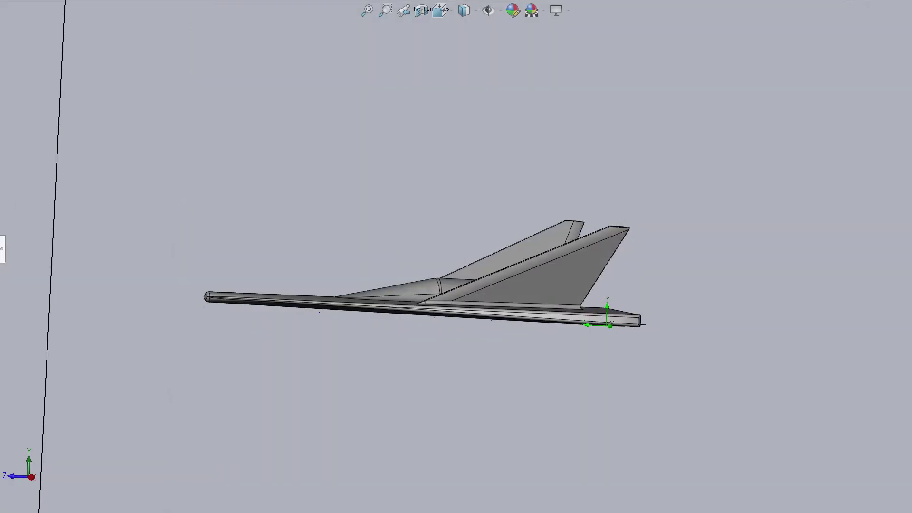
pyautogui.click(135, 208)
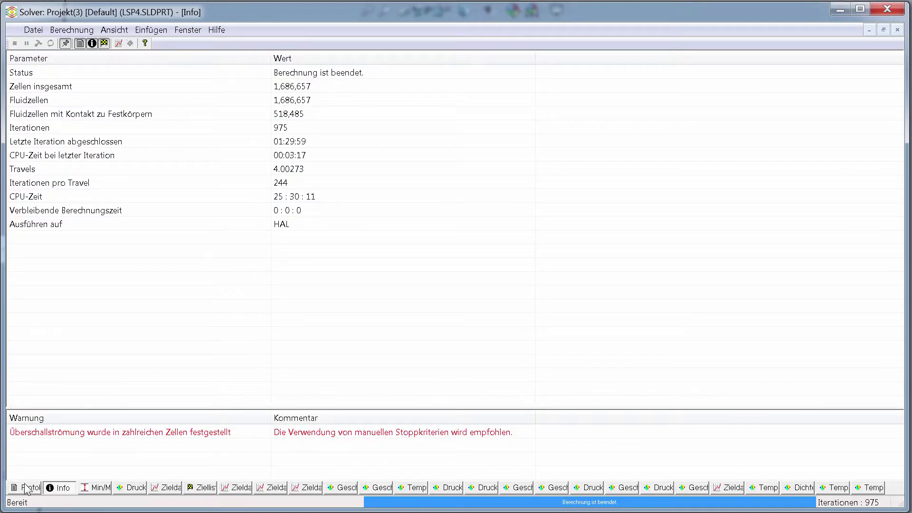
pyautogui.click(26, 488)
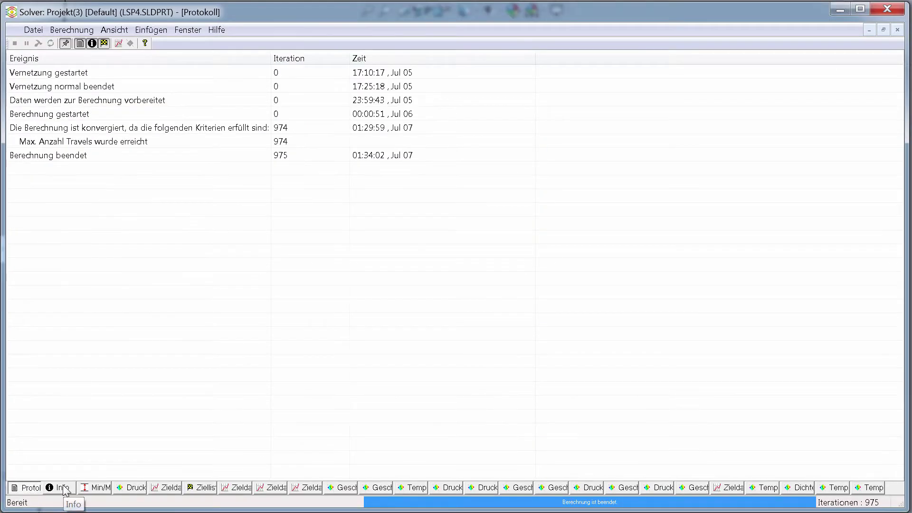
# Step: Review the solver's Info, Min/Max and Druck tabs, then show the goal plot highlighting Globales Ziel Kraft (Y) 1
pyautogui.click(65, 489)
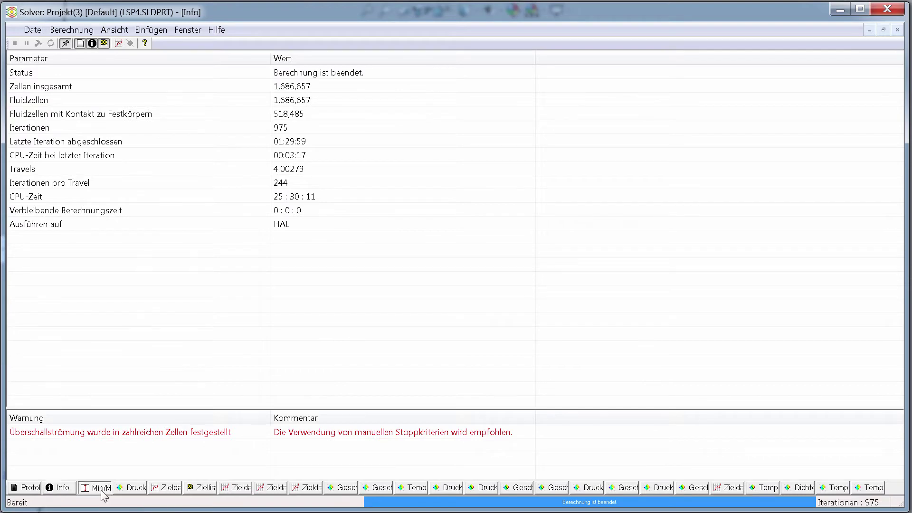
pyautogui.click(101, 489)
pyautogui.click(135, 488)
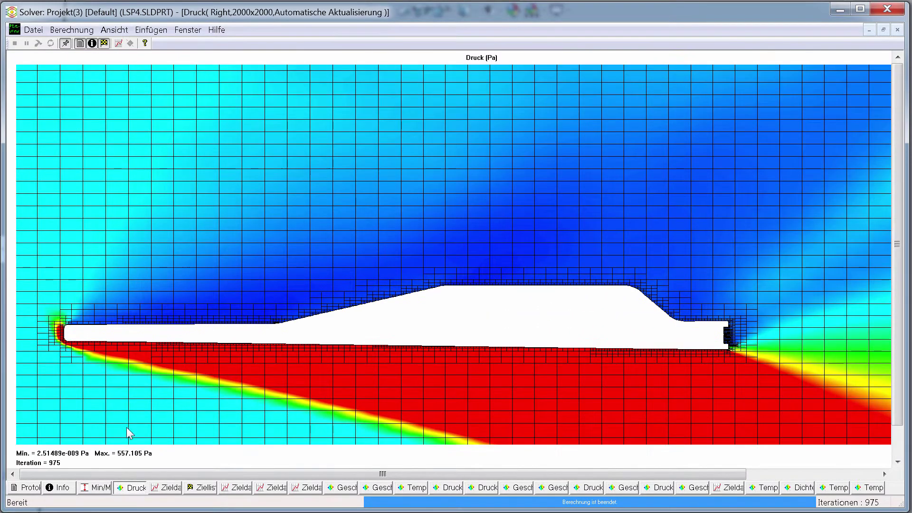
pyautogui.click(101, 489)
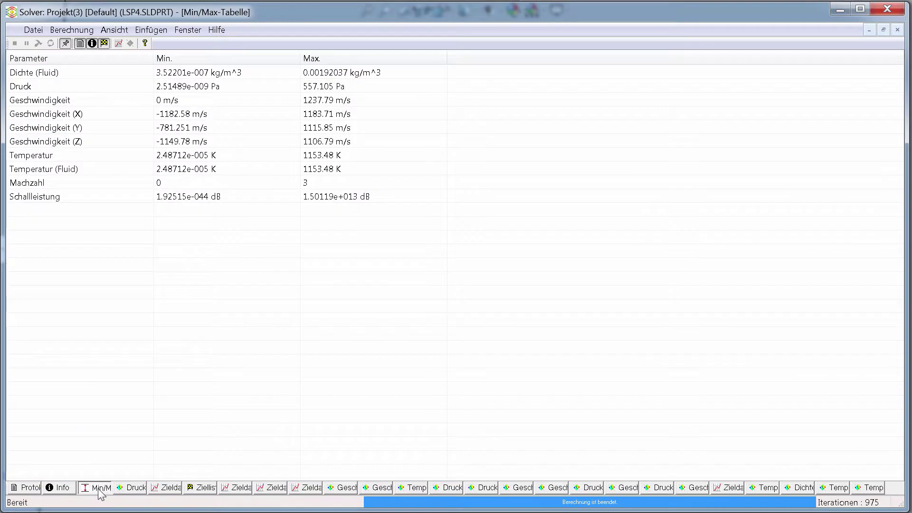
pyautogui.click(122, 493)
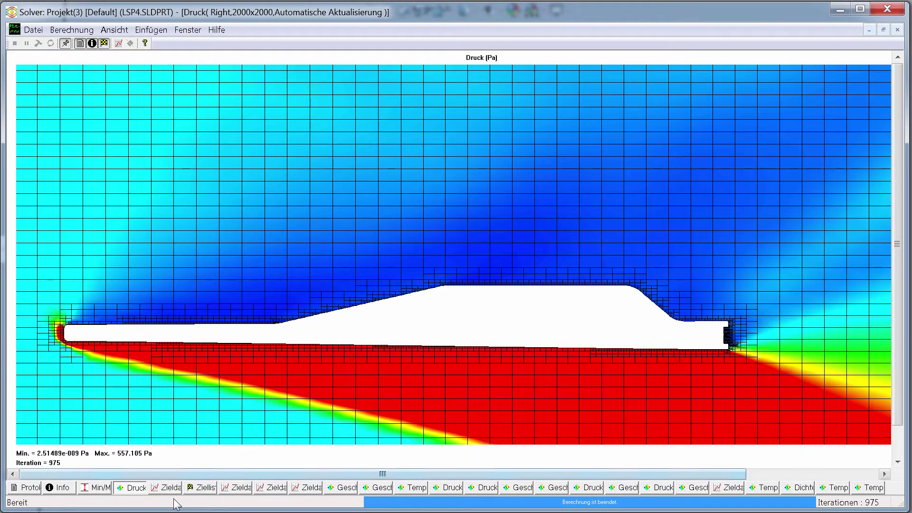
pyautogui.click(168, 490)
pyautogui.click(417, 128)
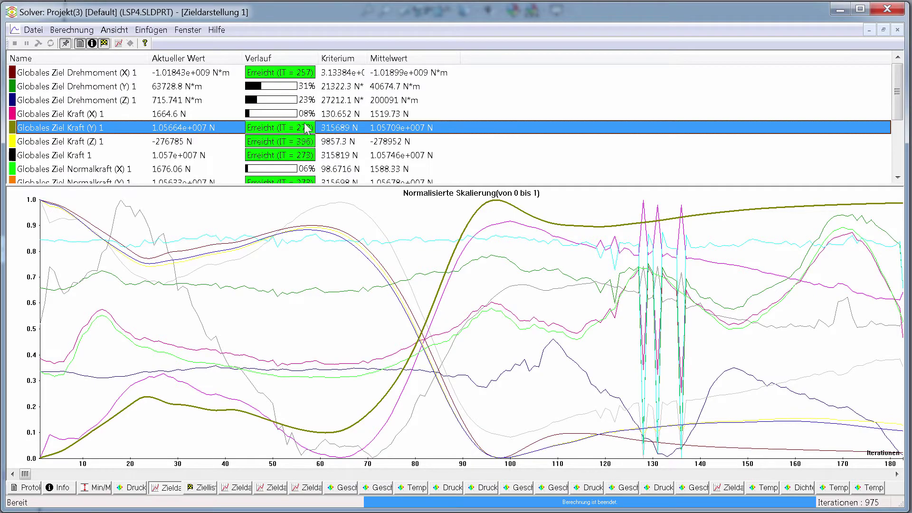
# Step: Review the Zielliste and Zieldarstellung 2–4 goal plots, including Kraft (Z) achieved at iteration 396
pyautogui.click(237, 156)
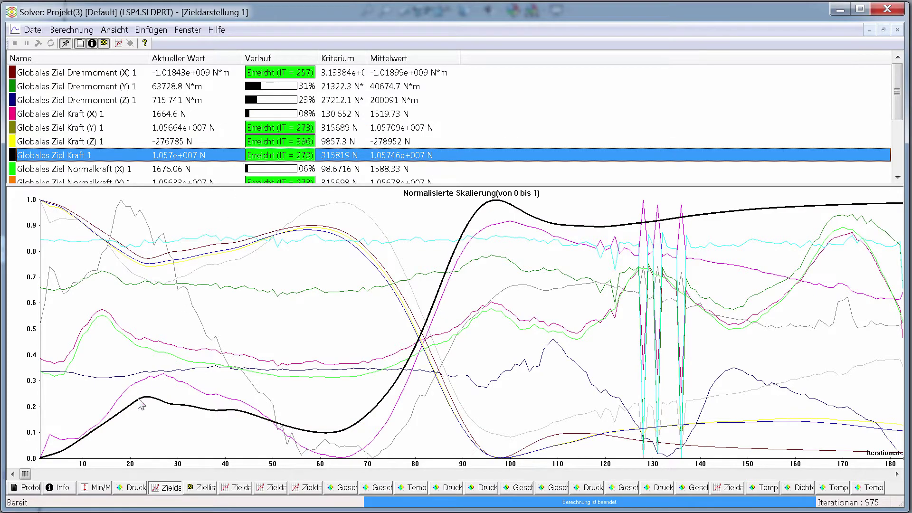
pyautogui.moveTo(27, 474)
pyautogui.mouseDown()
pyautogui.moveTo(573, 442)
pyautogui.moveTo(60, 444)
pyautogui.moveTo(115, 451)
pyautogui.mouseUp()
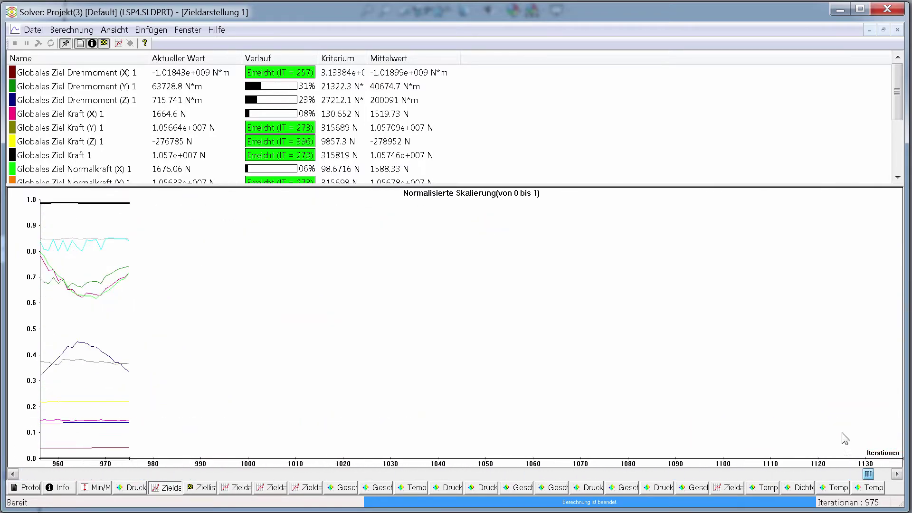
pyautogui.click(199, 487)
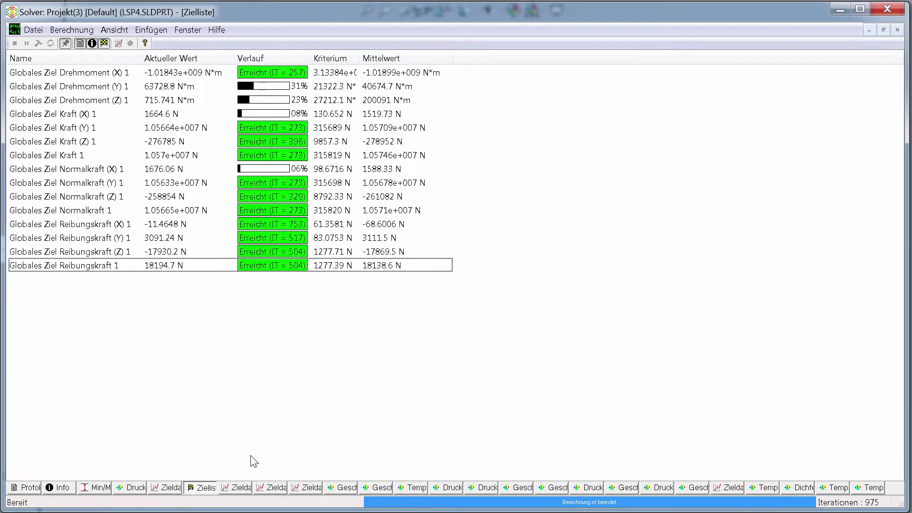
pyautogui.click(234, 488)
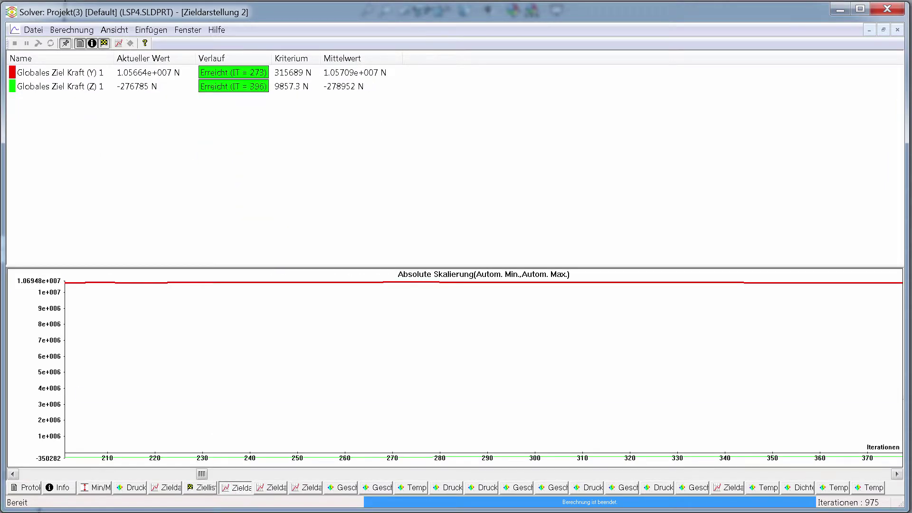
pyautogui.moveTo(203, 475)
pyautogui.mouseDown()
pyautogui.moveTo(813, 458)
pyautogui.moveTo(25, 474)
pyautogui.mouseUp()
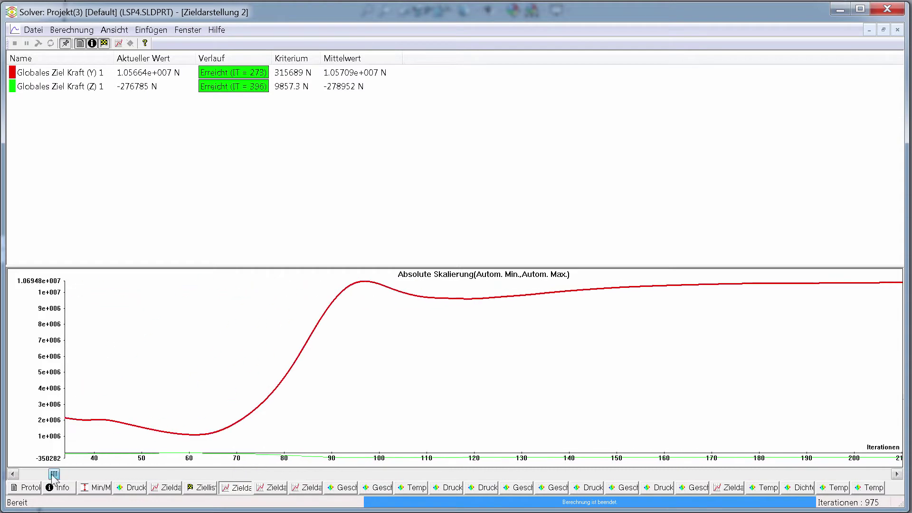
pyautogui.click(272, 487)
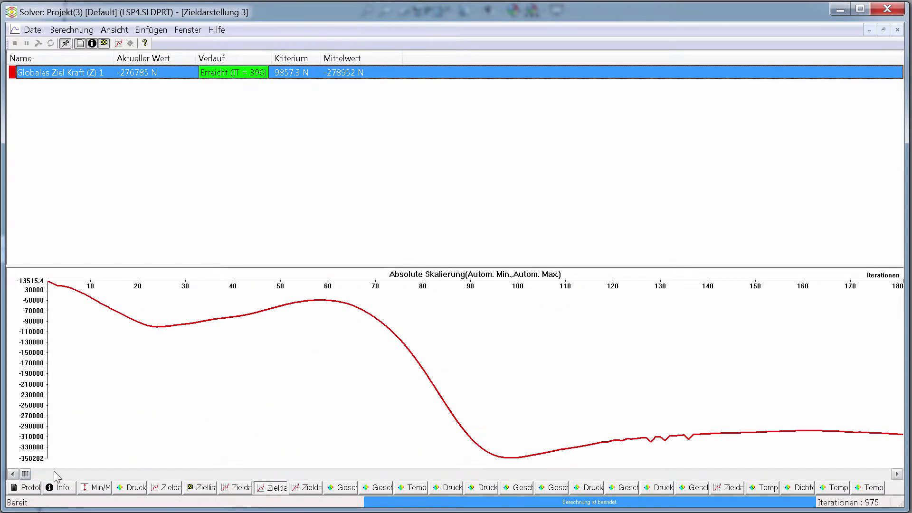
pyautogui.moveTo(25, 478)
pyautogui.mouseDown()
pyautogui.moveTo(773, 475)
pyautogui.moveTo(20, 491)
pyautogui.mouseUp()
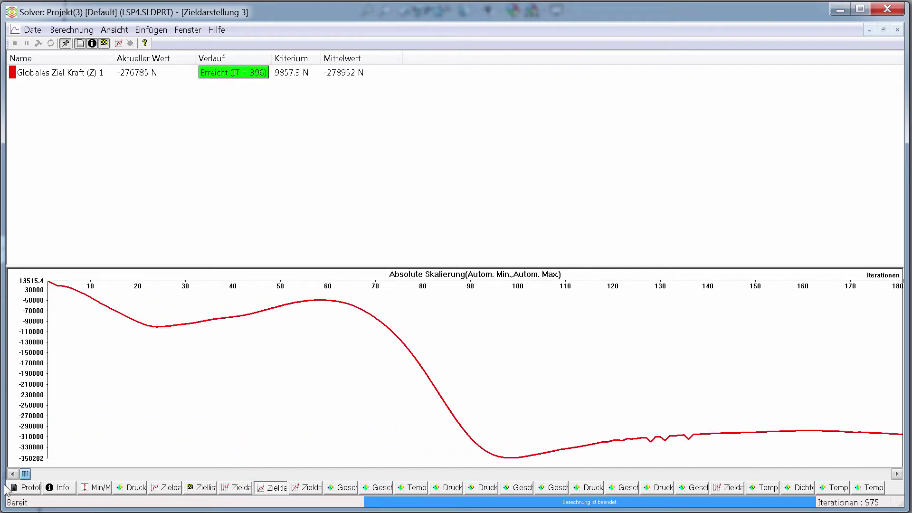
pyautogui.click(164, 488)
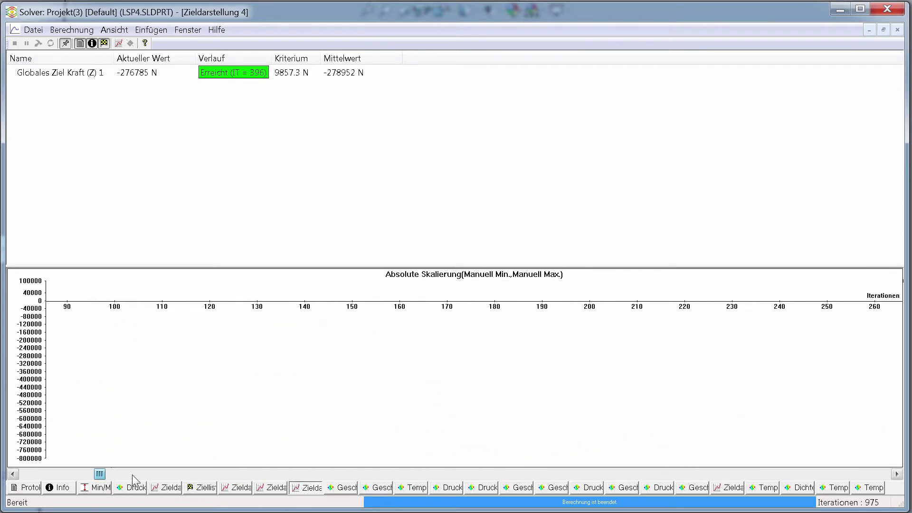
# Step: Review the velocity magnitude and Y-direction velocity cut plots
pyautogui.click(344, 489)
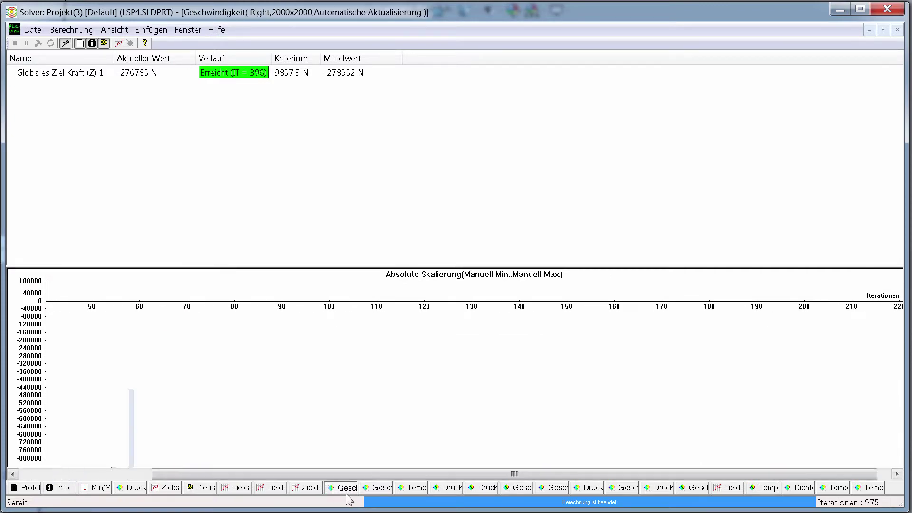
pyautogui.hscroll(-3, 734, 350)
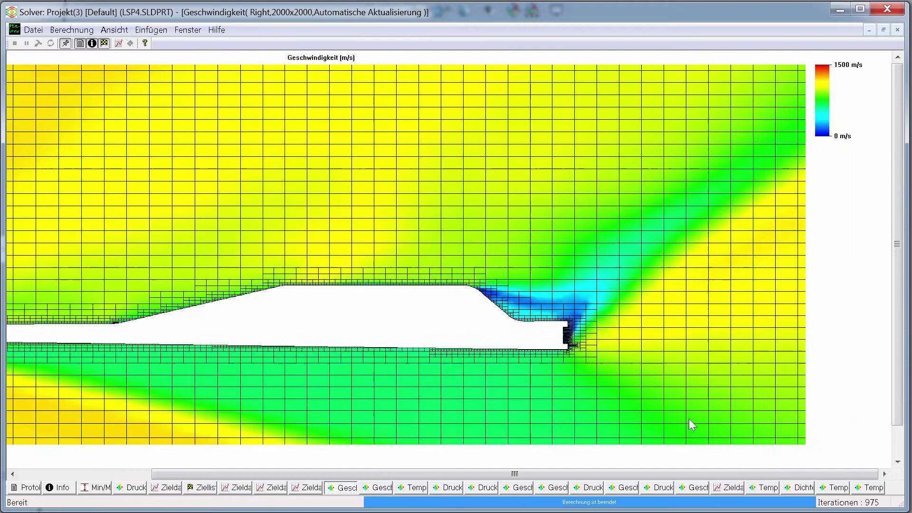
pyautogui.moveTo(730, 374); pyautogui.dragTo(255, 418, button='middle')
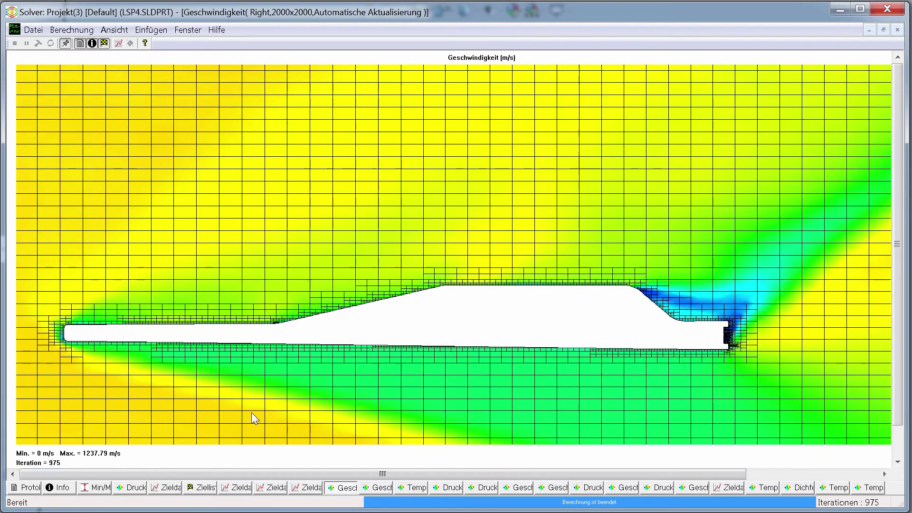
pyautogui.click(374, 489)
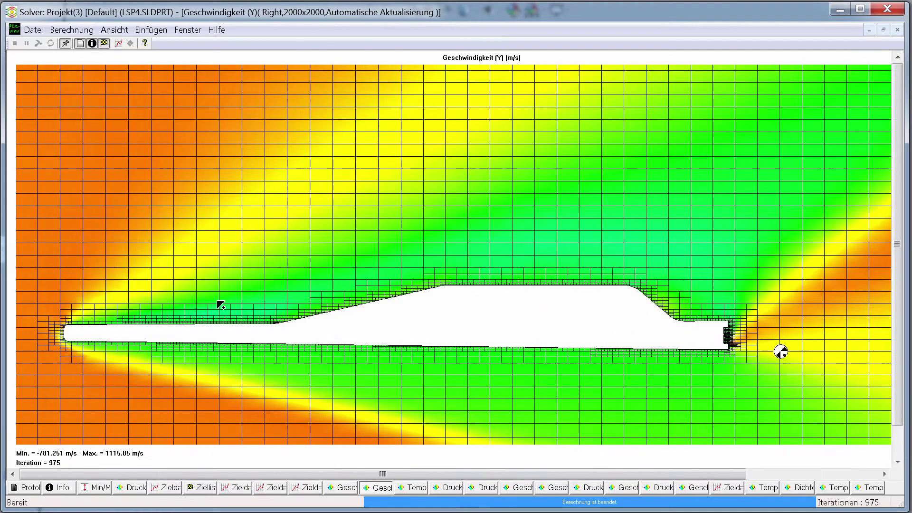
pyautogui.scroll(2, 304, 409)
pyautogui.hscroll(2, 494, 413)
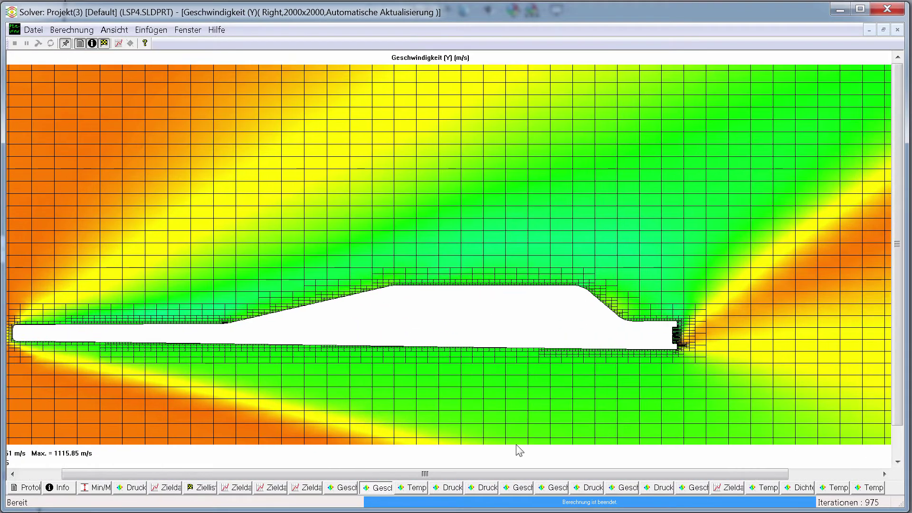
# Step: Review the side-view temperature cut plot and the side-view pressure cut plot
pyautogui.click(419, 489)
pyautogui.moveTo(750, 388); pyautogui.dragTo(327, 408, button='middle')
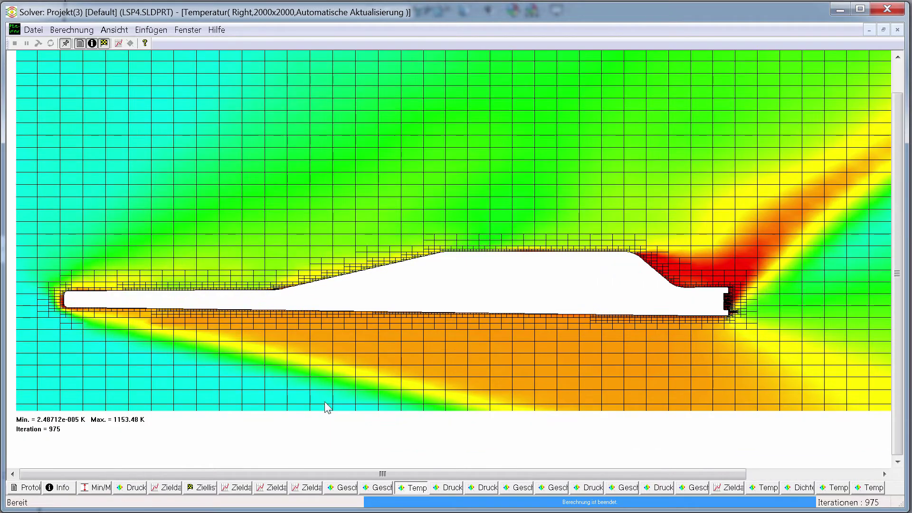
pyautogui.scroll(1, 368, 411)
pyautogui.hscroll(3, 369, 411)
pyautogui.hotkey('ctrl', 'Tab')
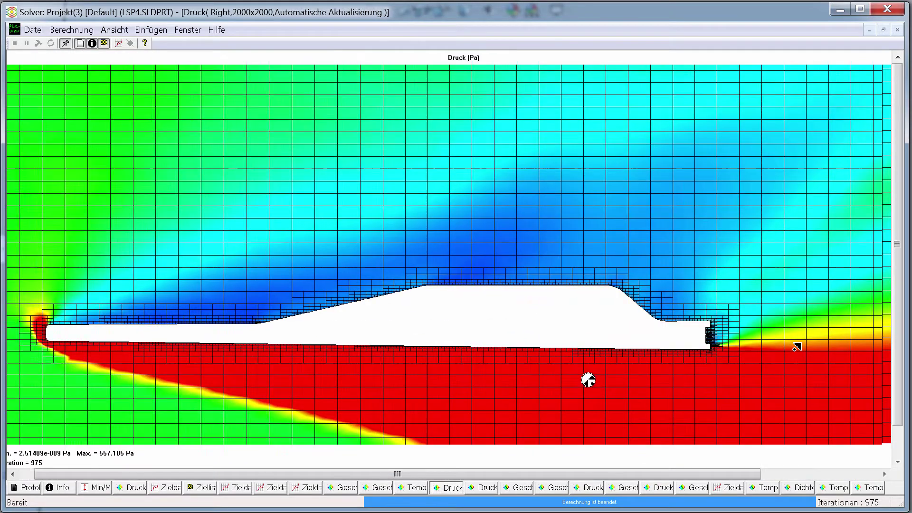
pyautogui.moveTo(798, 347); pyautogui.dragTo(467, 509, button='middle')
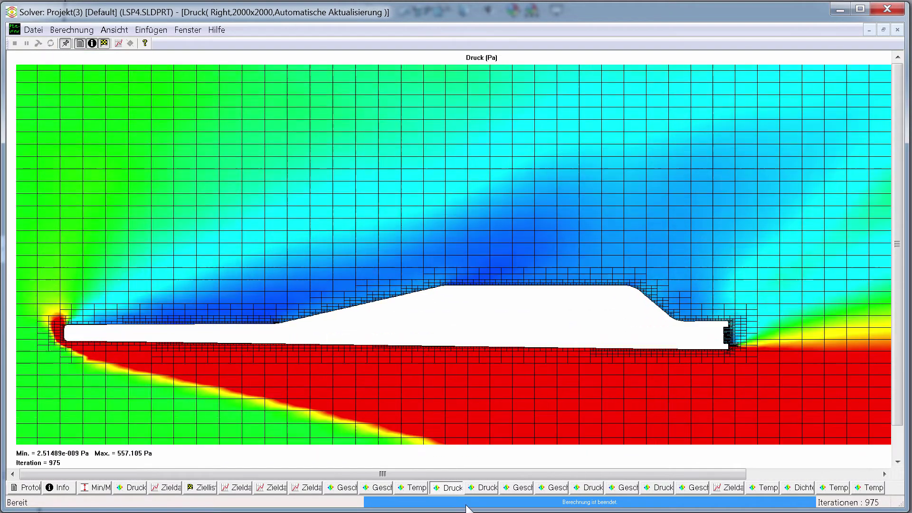
# Step: Compare the two side-view pressure cut plots, panning across each
pyautogui.click(485, 490)
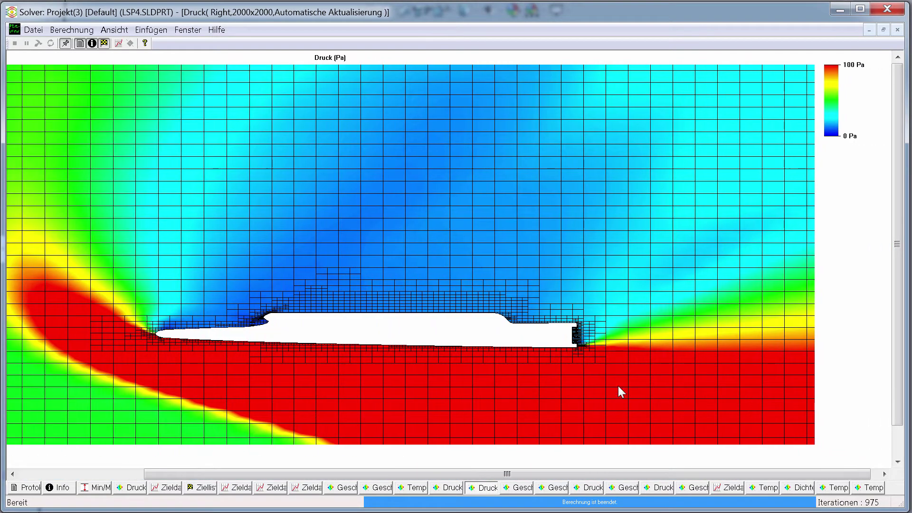
pyautogui.moveTo(678, 389); pyautogui.dragTo(210, 342, button='middle')
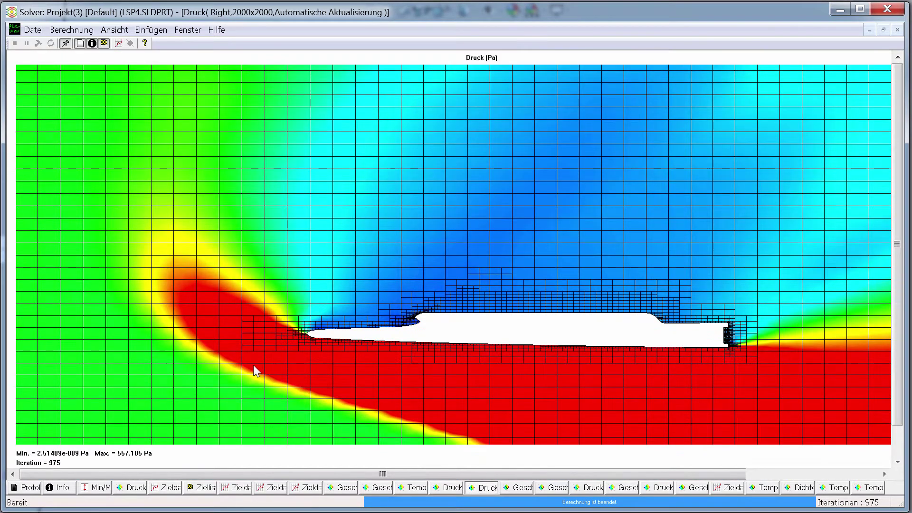
pyautogui.moveTo(257, 371); pyautogui.dragTo(446, 432, button='middle')
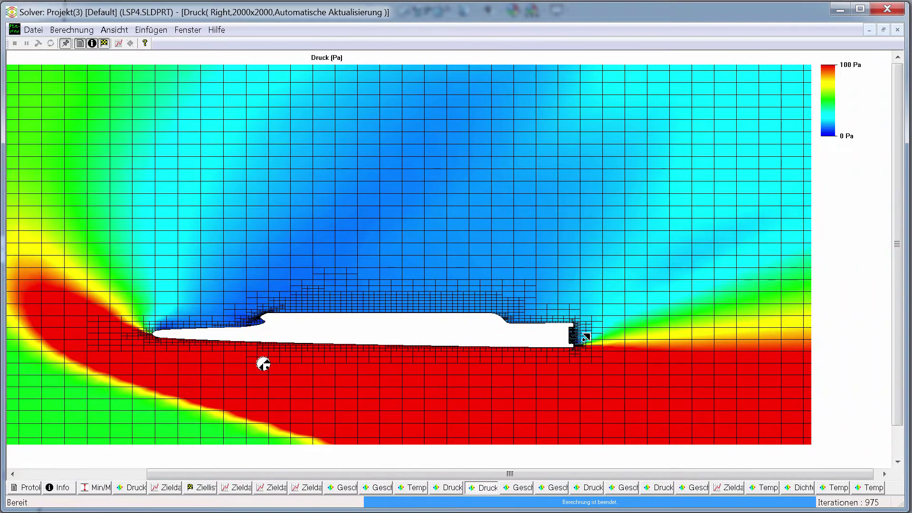
pyautogui.click(133, 493)
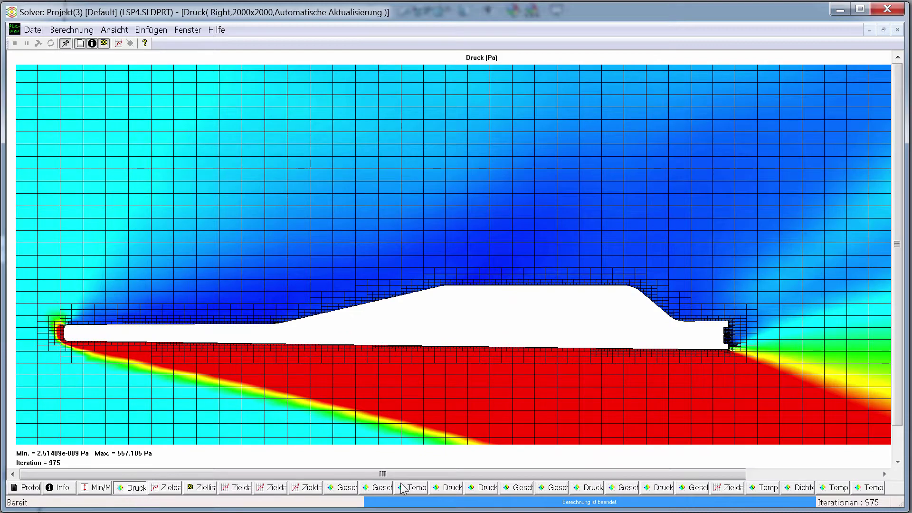
pyautogui.click(477, 492)
# Step: Review the side-view velocity magnitude, vertical velocity component and front-view velocity cut plots
pyautogui.click(523, 490)
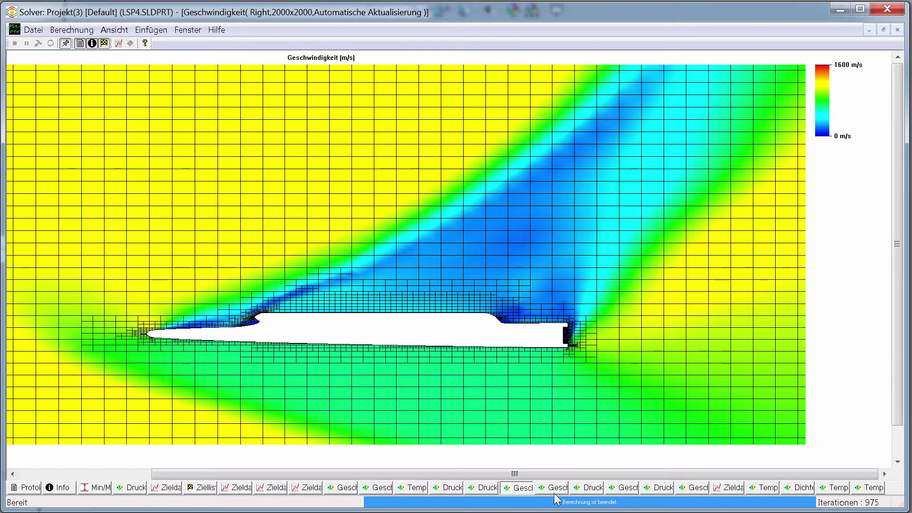
pyautogui.click(555, 493)
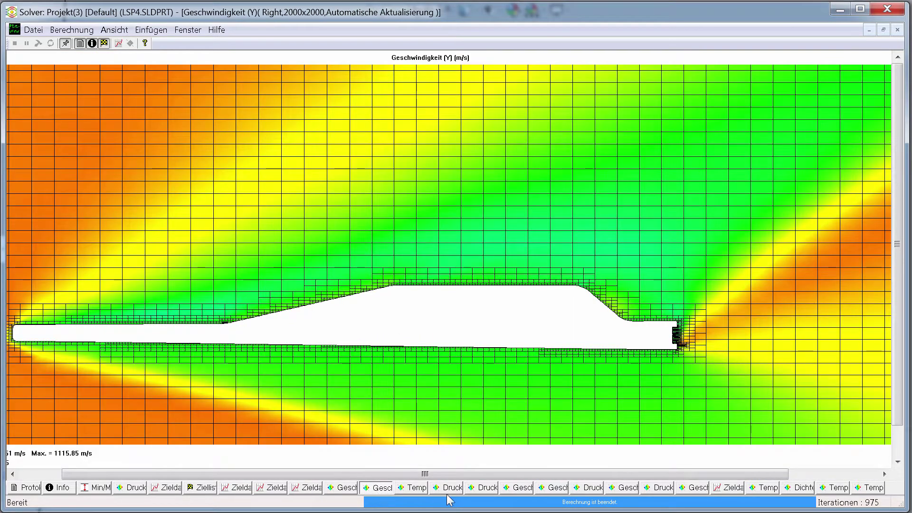
pyautogui.click(330, 488)
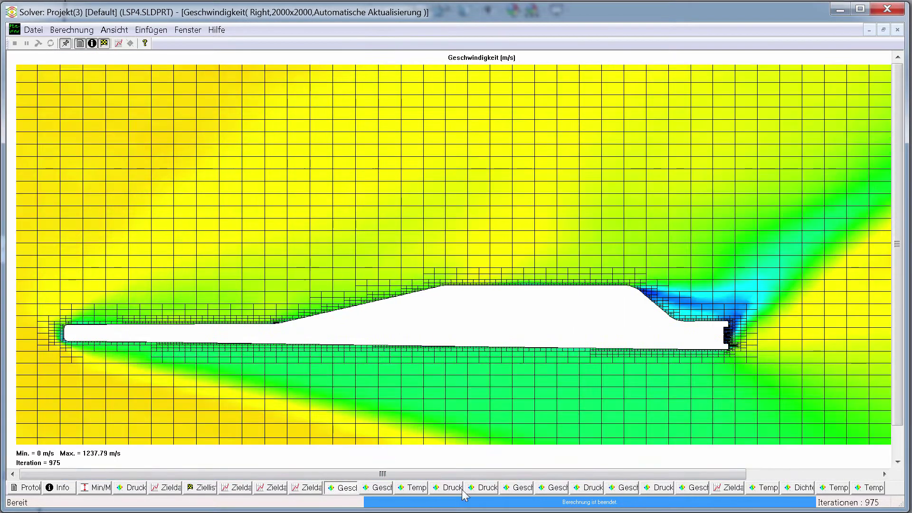
pyautogui.click(523, 488)
pyautogui.click(553, 488)
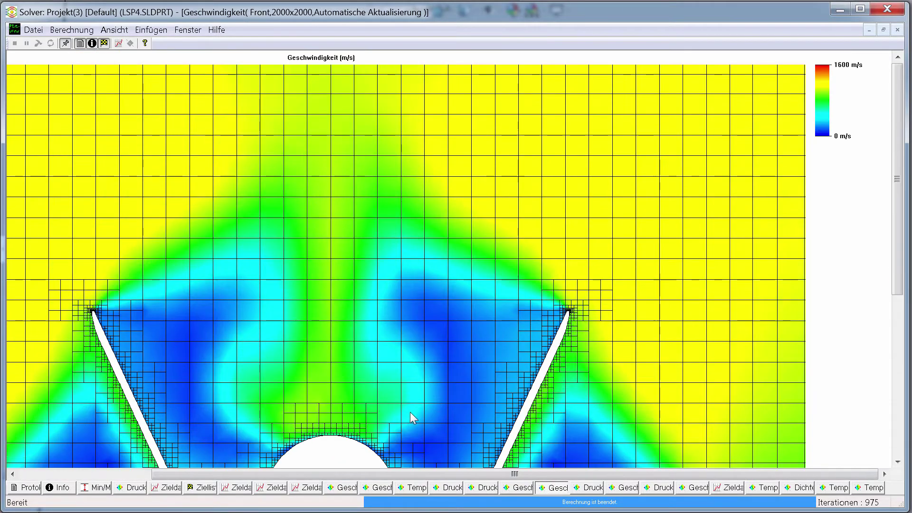
pyautogui.scroll(-5, 412, 419)
pyautogui.hscroll(-3, 47, 397)
pyautogui.scroll(3, 47, 397)
pyautogui.scroll(2, 86, 413)
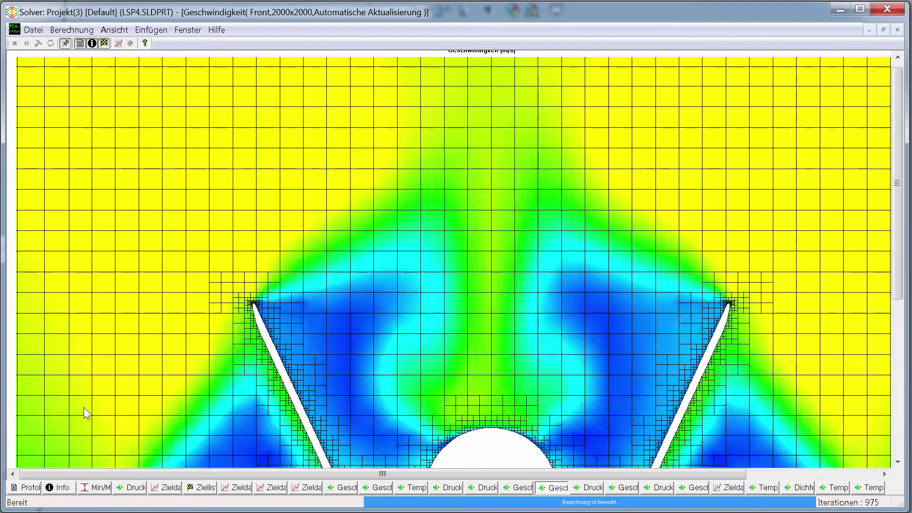
pyautogui.scroll(-5, 86, 413)
pyautogui.hscroll(3, 98, 393)
pyautogui.scroll(2, 296, 387)
pyautogui.scroll(2, 346, 424)
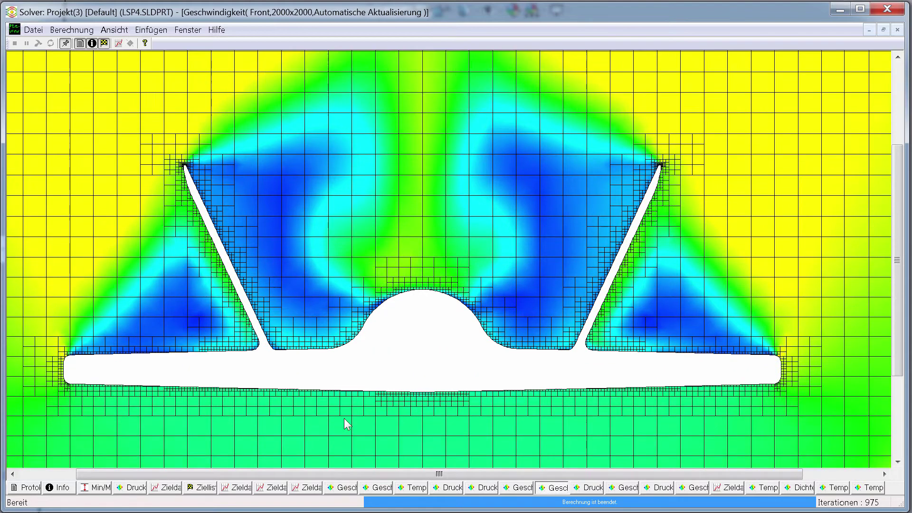
# Step: Inspect the top-view pressure and top-view velocity cut plots, zooming in and out
pyautogui.click(598, 486)
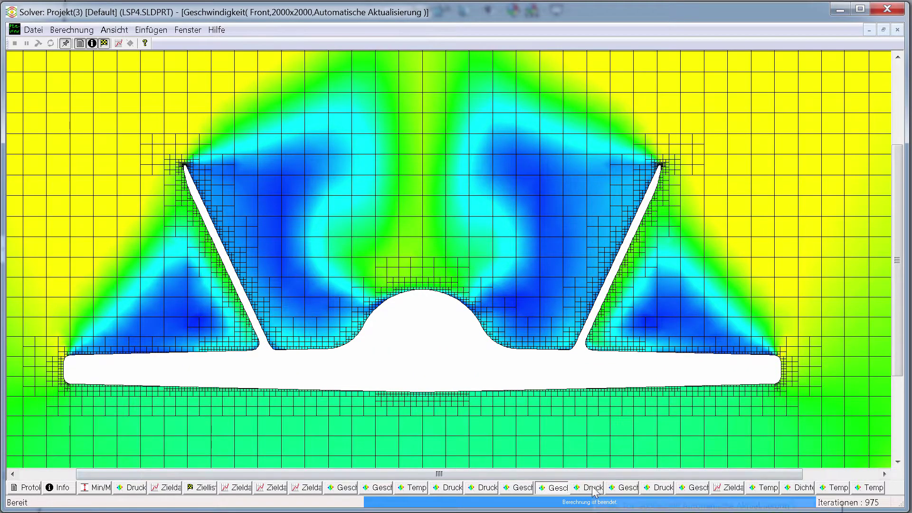
pyautogui.scroll(5, 523, 428)
pyautogui.scroll(-5, 546, 413)
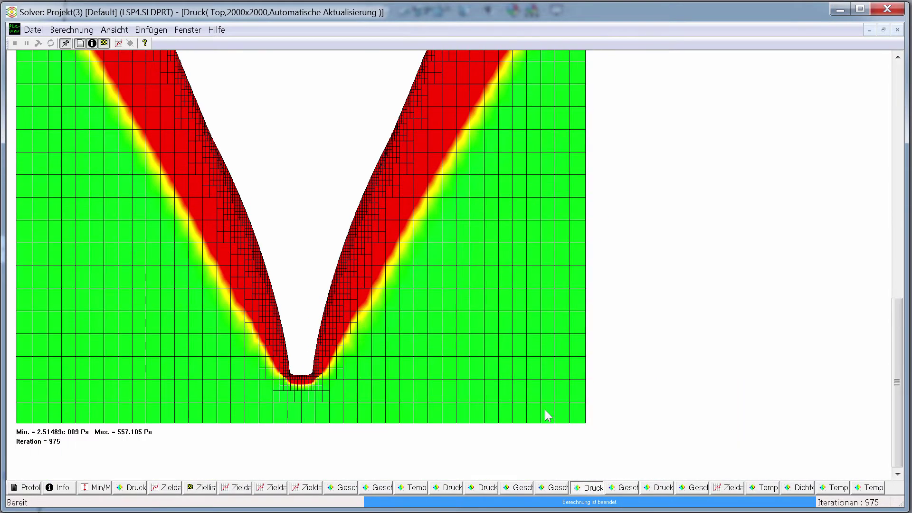
pyautogui.scroll(5, 570, 411)
pyautogui.scroll(-1, 634, 399)
pyautogui.scroll(-4, 653, 441)
pyautogui.click(627, 488)
pyautogui.scroll(-5, 618, 423)
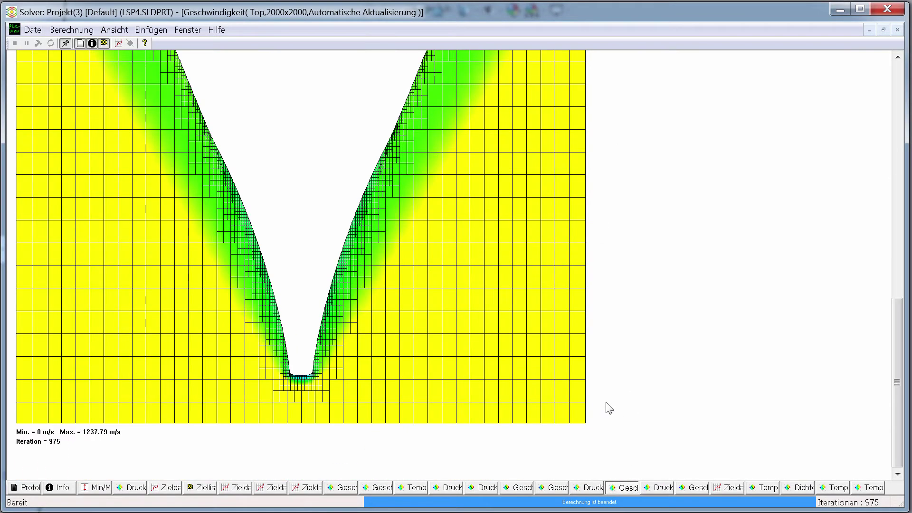
pyautogui.scroll(2, 613, 402)
pyautogui.scroll(2, 623, 390)
pyautogui.scroll(1, 626, 383)
pyautogui.scroll(-5, 627, 384)
pyautogui.scroll(2, 623, 383)
pyautogui.scroll(3, 637, 405)
# Step: Inspect the close-up side-view pressure plot, panning to its legend and across the field
pyautogui.hotkey('ctrl', 'Tab')
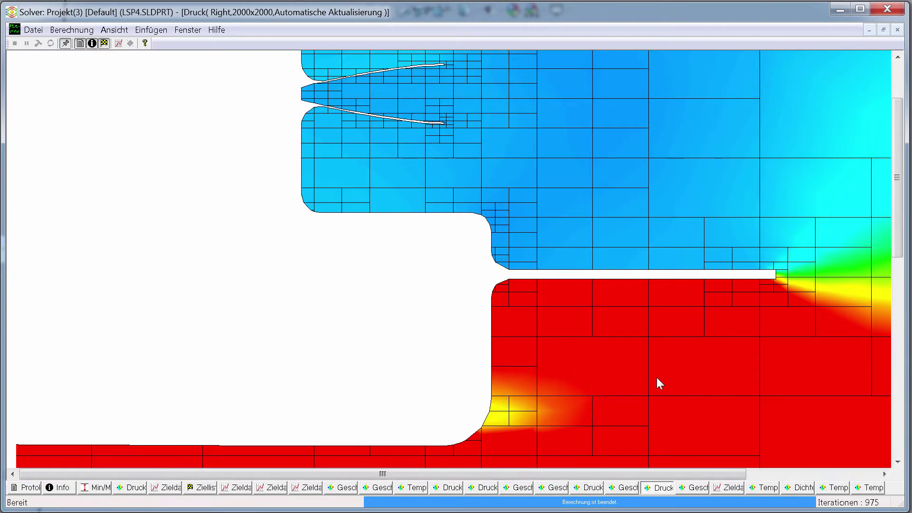
pyautogui.scroll(-5, 285, 247)
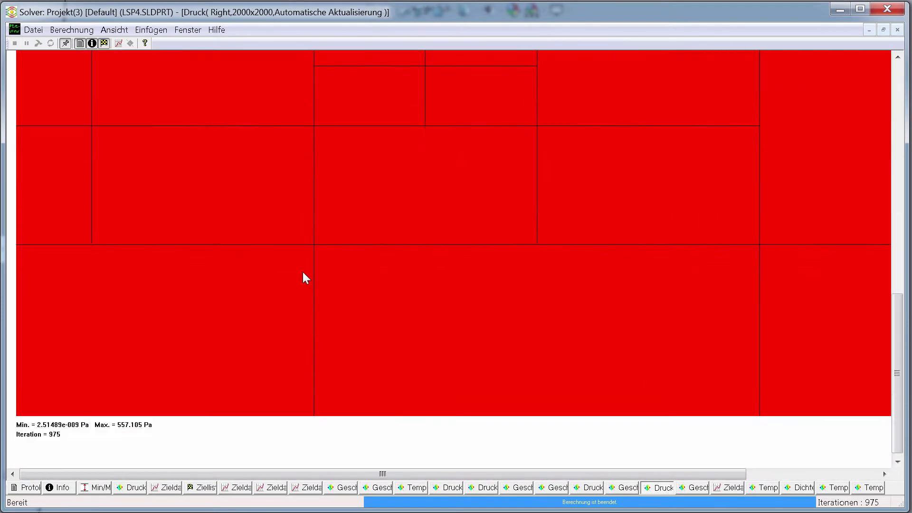
pyautogui.scroll(5, 328, 292)
pyautogui.middleClick(347, 317)
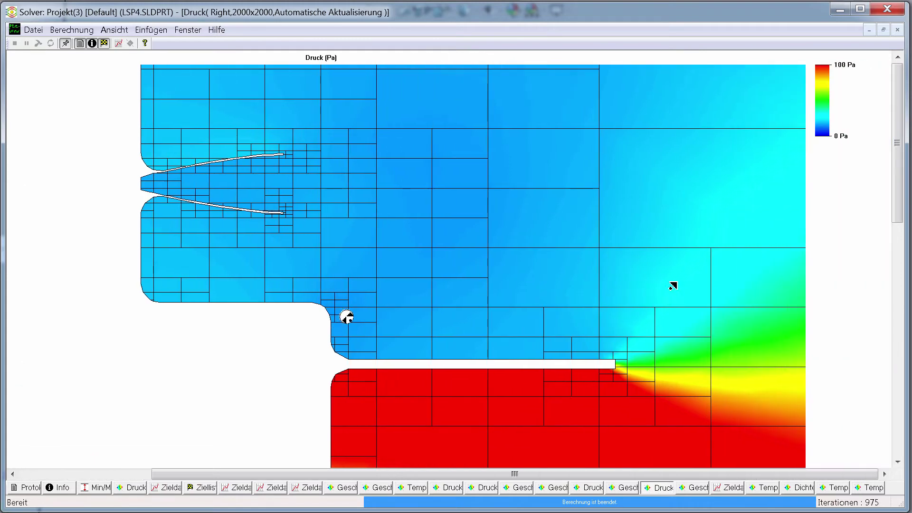
pyautogui.scroll(-3, 662, 290)
pyautogui.middleClick(662, 291)
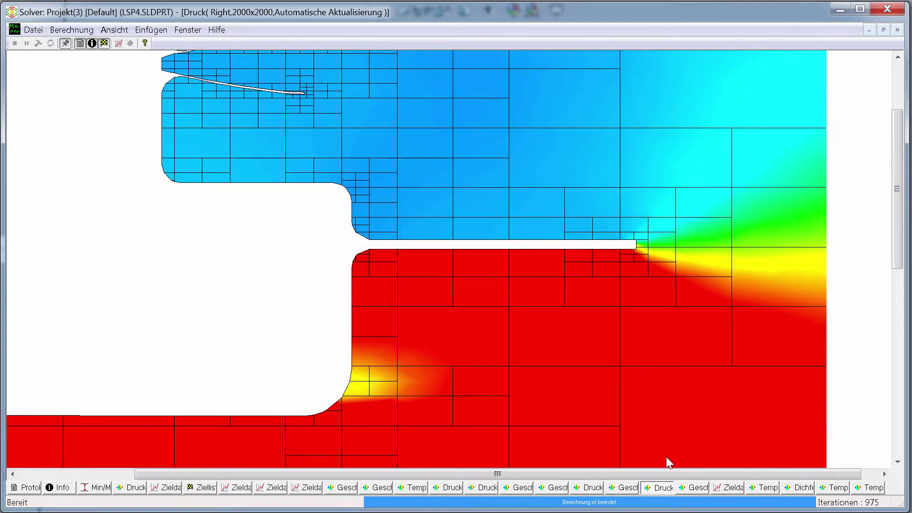
# Step: Compare the close-up velocity and pressure plots, then show the Y-force goal chart (achieved at iteration 273)
pyautogui.click(682, 488)
pyautogui.scroll(-5, 591, 384)
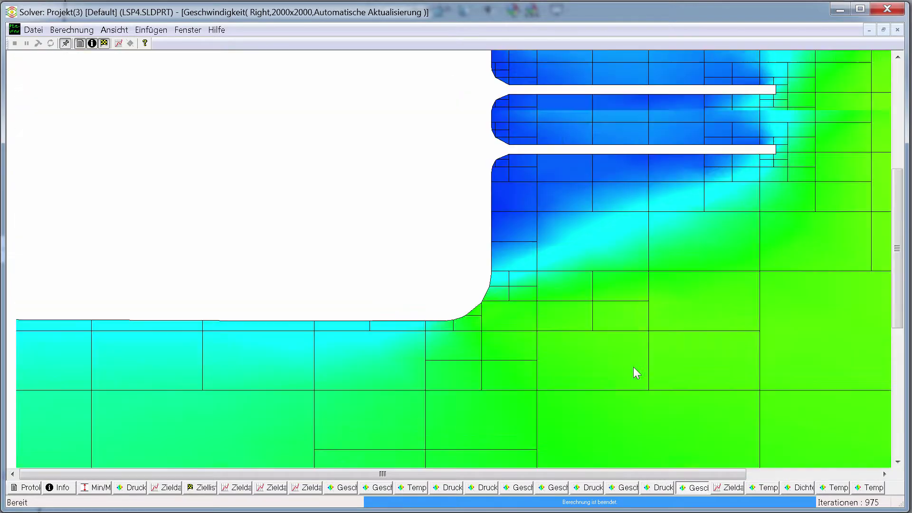
pyautogui.scroll(5, 523, 354)
pyautogui.middleClick(481, 304)
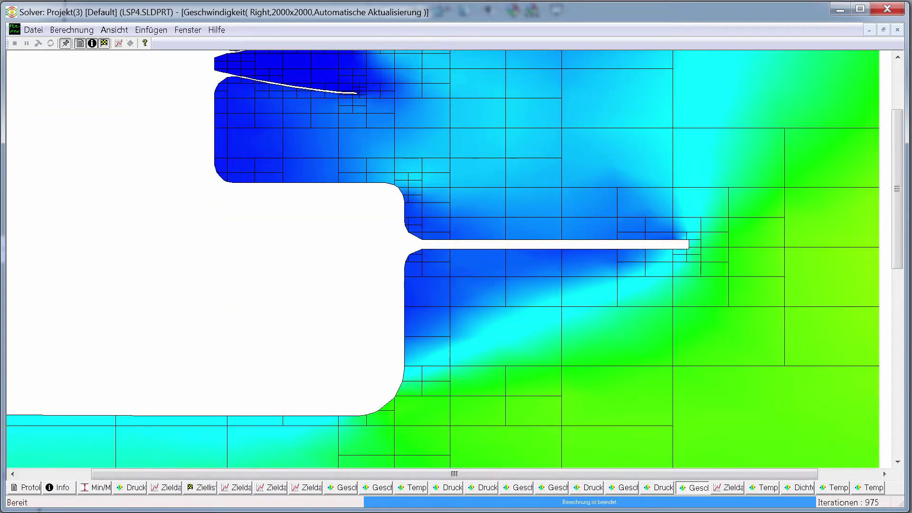
pyautogui.click(661, 488)
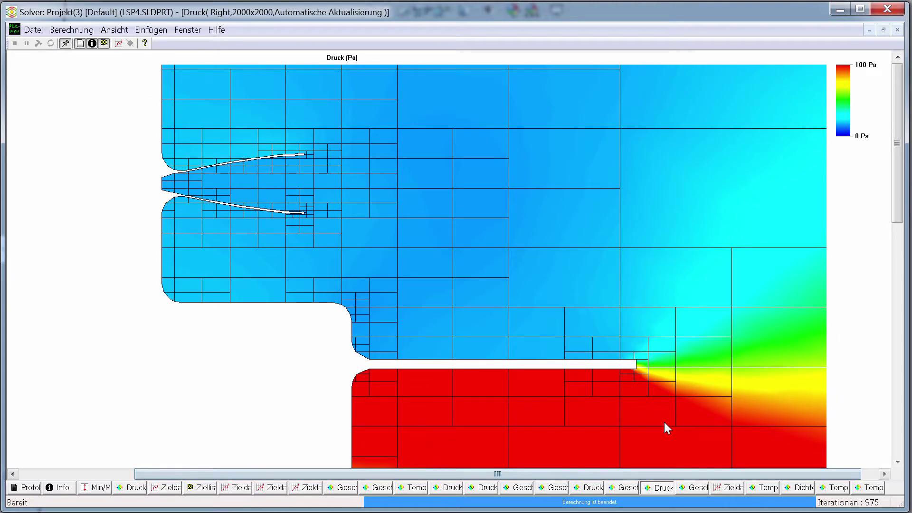
pyautogui.scroll(-5, 670, 437)
pyautogui.scroll(5, 675, 463)
pyautogui.click(683, 488)
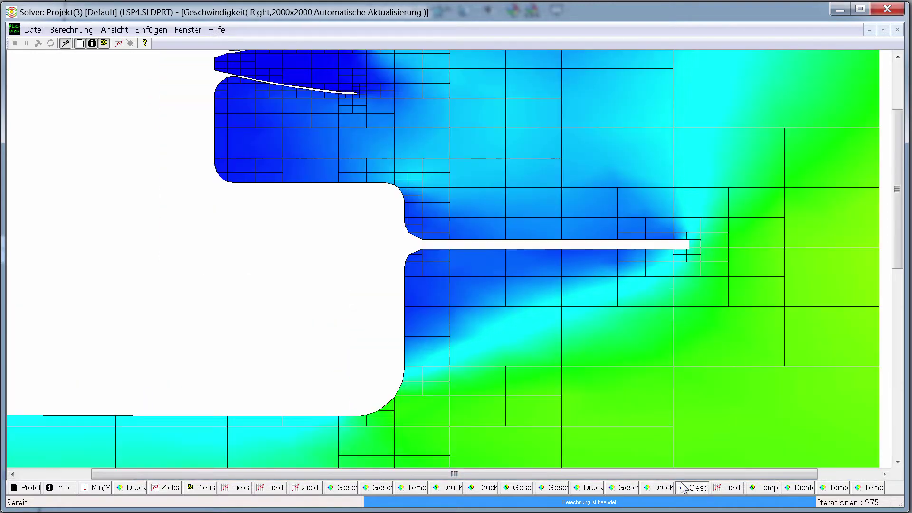
pyautogui.scroll(3, 665, 410)
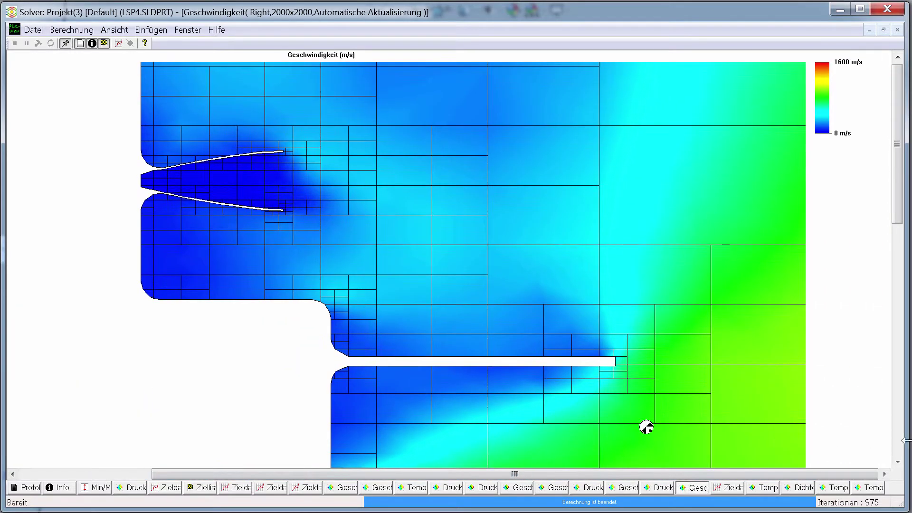
pyautogui.click(738, 486)
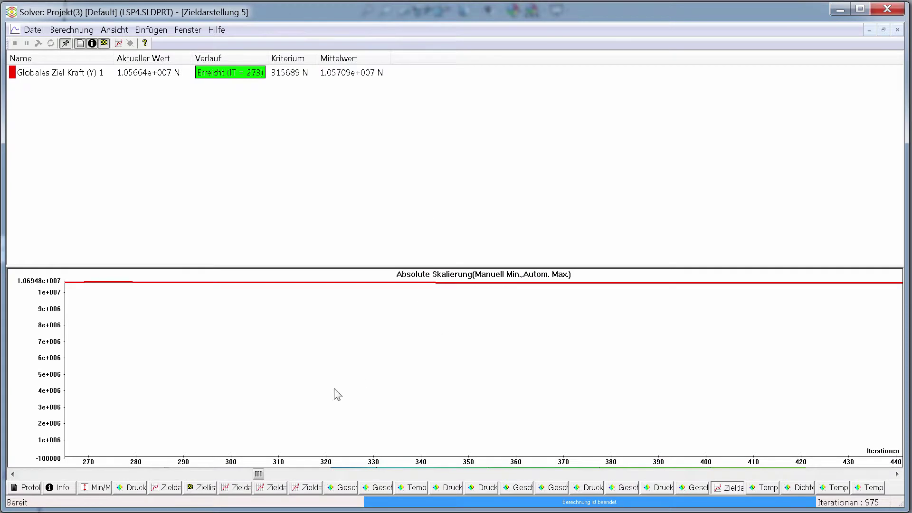
# Step: Check the solver's Temp, Dichte and Info results, then minimize the Solver window to reveal the aircraft
pyautogui.scroll(-3, 333, 380)
pyautogui.scroll(-5, 371, 380)
pyautogui.scroll(-10, 404, 394)
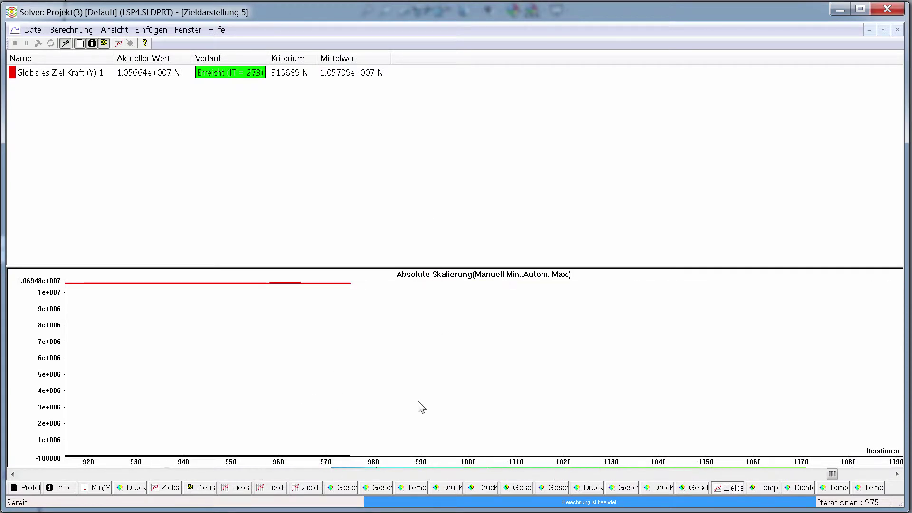
pyautogui.scroll(10, 415, 404)
pyautogui.scroll(10, 415, 404)
pyautogui.scroll(4, 417, 409)
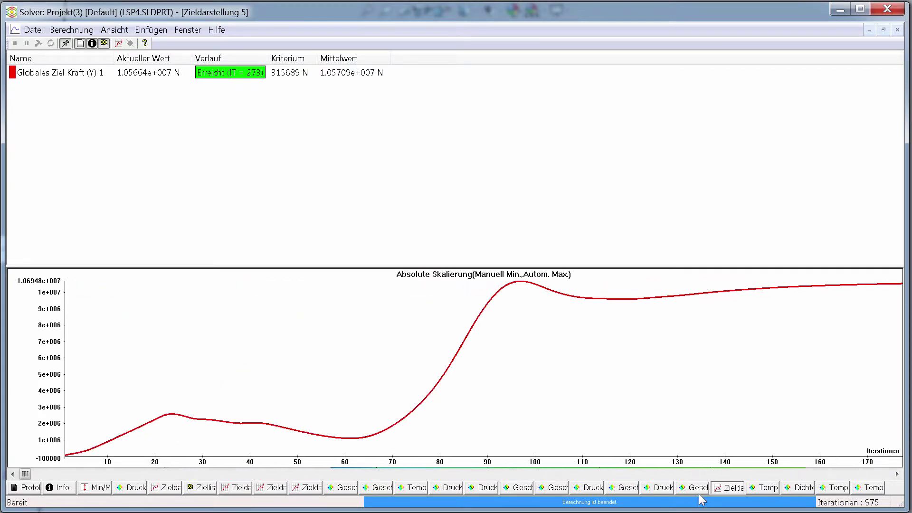
pyautogui.click(763, 488)
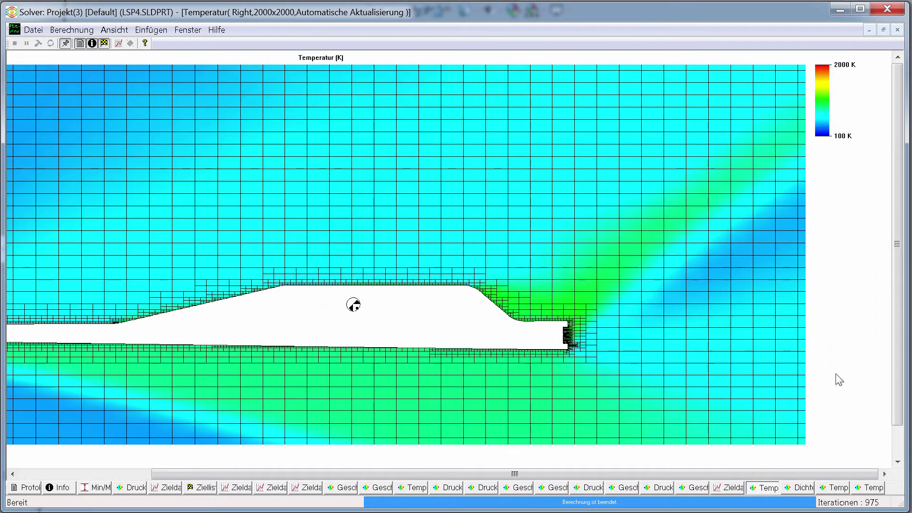
pyautogui.click(802, 488)
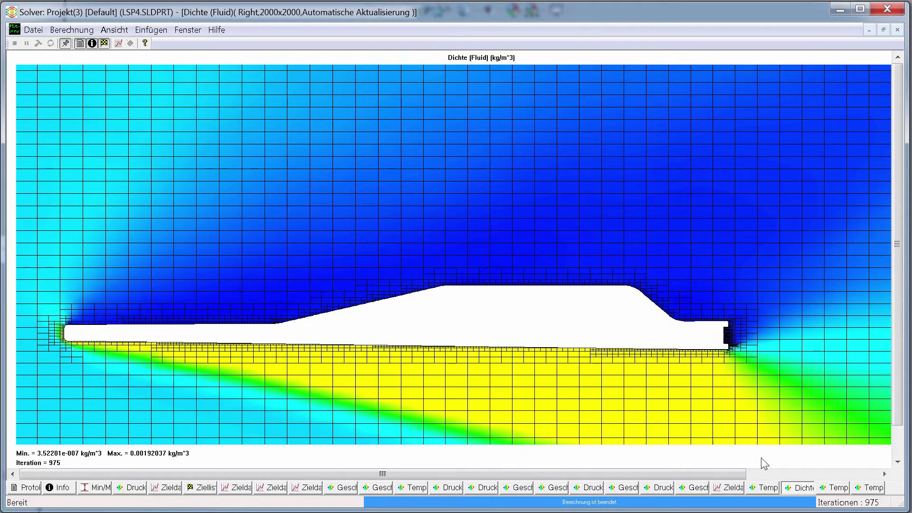
pyautogui.click(835, 488)
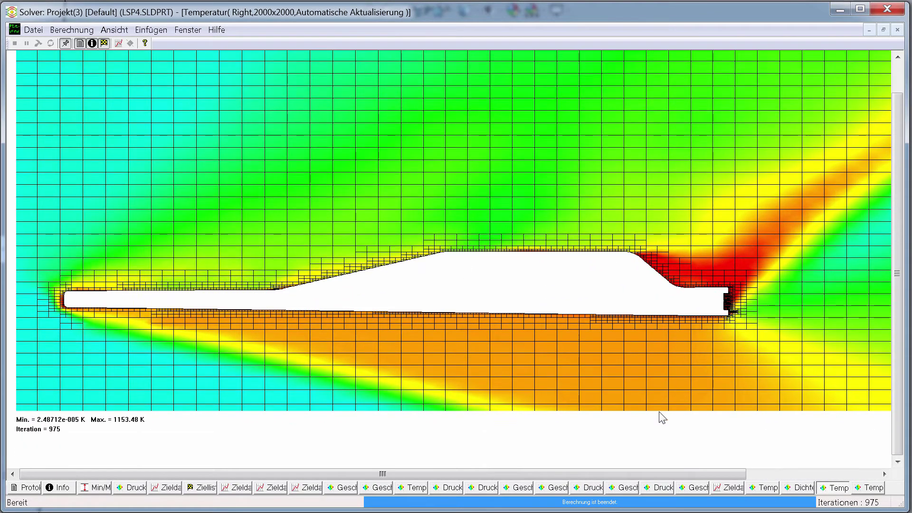
pyautogui.click(872, 488)
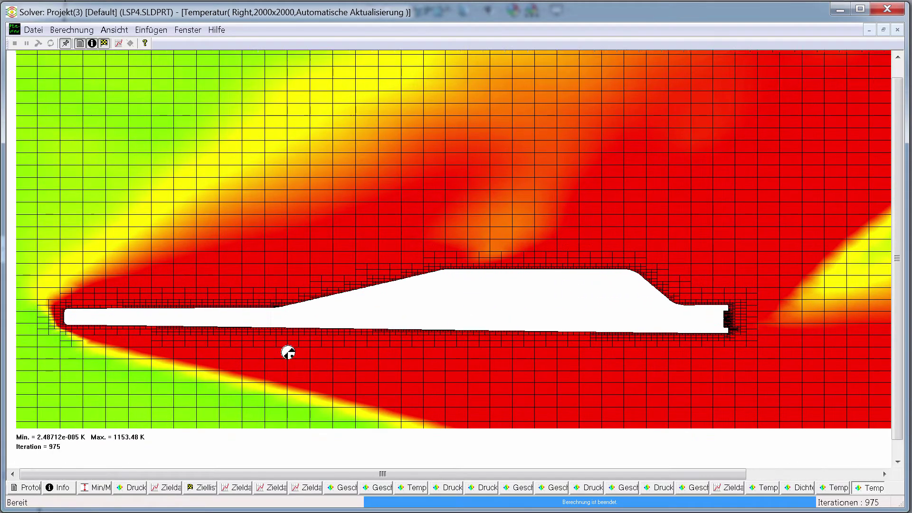
pyautogui.click(58, 488)
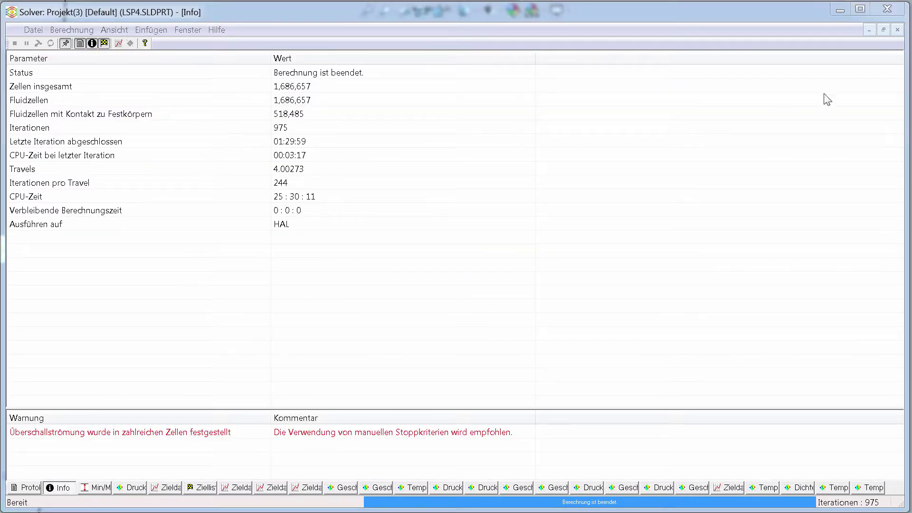
pyautogui.click(840, 10)
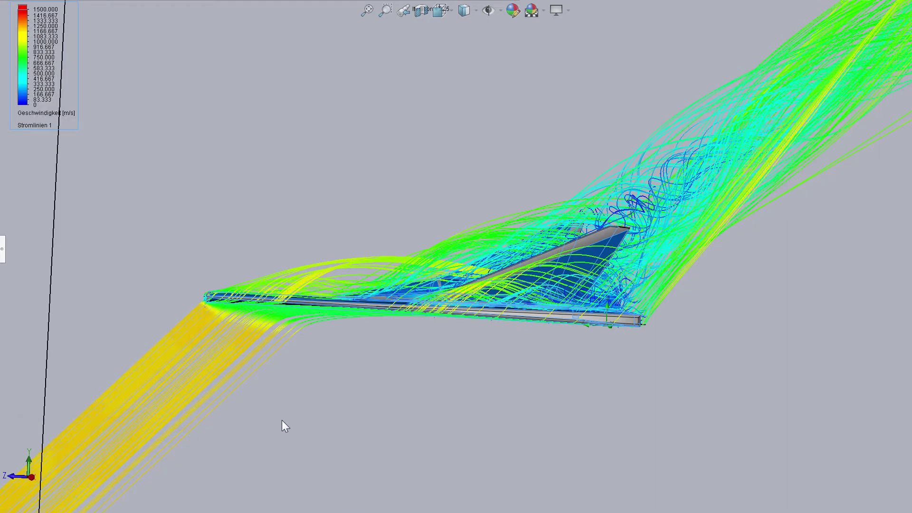
pyautogui.moveTo(313, 416)
pyautogui.mouseDown(button='middle')
pyautogui.moveTo(300, 443)
pyautogui.moveTo(374, 380)
pyautogui.moveTo(362, 485)
pyautogui.mouseUp(button='middle')
pyautogui.scroll(-3, 437, 323)
pyautogui.moveTo(437, 325)
pyautogui.mouseDown(button='middle')
pyautogui.moveTo(408, 212)
pyautogui.moveTo(412, 290)
pyautogui.moveTo(370, 71)
pyautogui.moveTo(238, 157)
pyautogui.moveTo(179, 299)
pyautogui.moveTo(55, 323)
pyautogui.moveTo(25, 264)
pyautogui.moveTo(102, 197)
pyautogui.moveTo(59, 190)
pyautogui.moveTo(138, 180)
pyautogui.moveTo(326, 78)
pyautogui.moveTo(487, 418)
pyautogui.moveTo(205, 237)
pyautogui.moveTo(230, 199)
pyautogui.moveTo(249, 198)
pyautogui.mouseUp(button='middle')
pyautogui.scroll(-3, 244, 203)
pyautogui.scroll(-3, 242, 209)
pyautogui.moveTo(228, 244)
pyautogui.mouseDown(button='middle')
pyautogui.moveTo(550, 258)
pyautogui.moveTo(488, 276)
pyautogui.moveTo(440, 326)
pyautogui.moveTo(456, 350)
pyautogui.moveTo(719, 311)
pyautogui.moveTo(546, 452)
pyautogui.moveTo(521, 317)
pyautogui.moveTo(566, 271)
pyautogui.moveTo(595, 210)
pyautogui.moveTo(633, 292)
pyautogui.moveTo(708, 238)
pyautogui.mouseUp(button='middle')
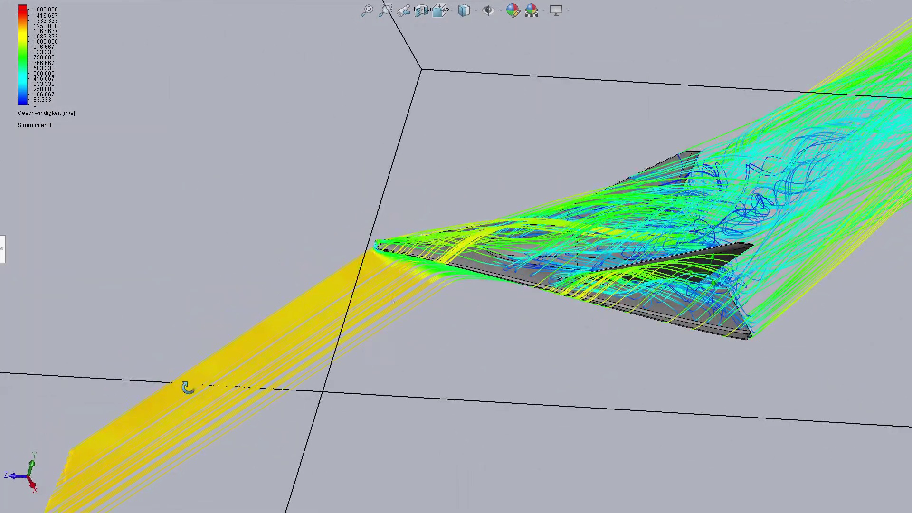
pyautogui.scroll(-2, 792, 202)
pyautogui.scroll(-5, 357, 360)
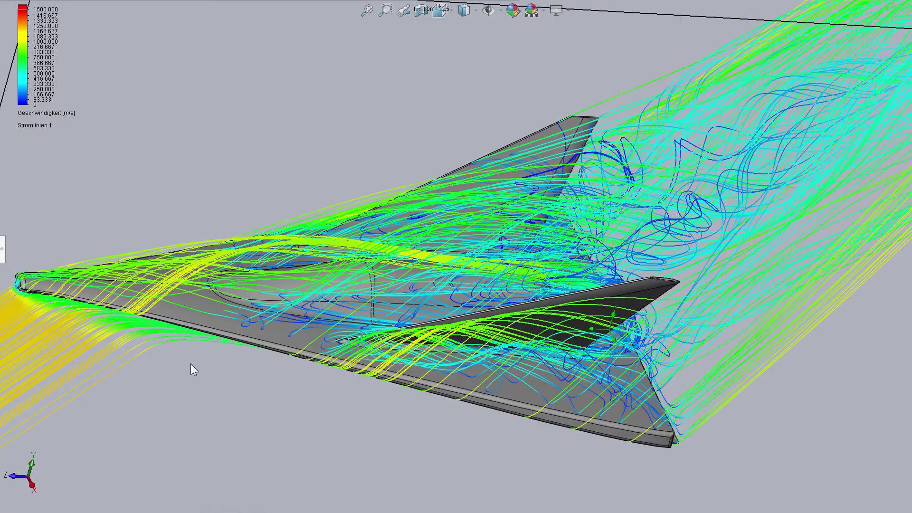
pyautogui.press('z')
# Step: Hide Stromlinien 1 and show the pressure cut plot instead
pyautogui.rightClick(47, 404)
pyautogui.click(28, 410)
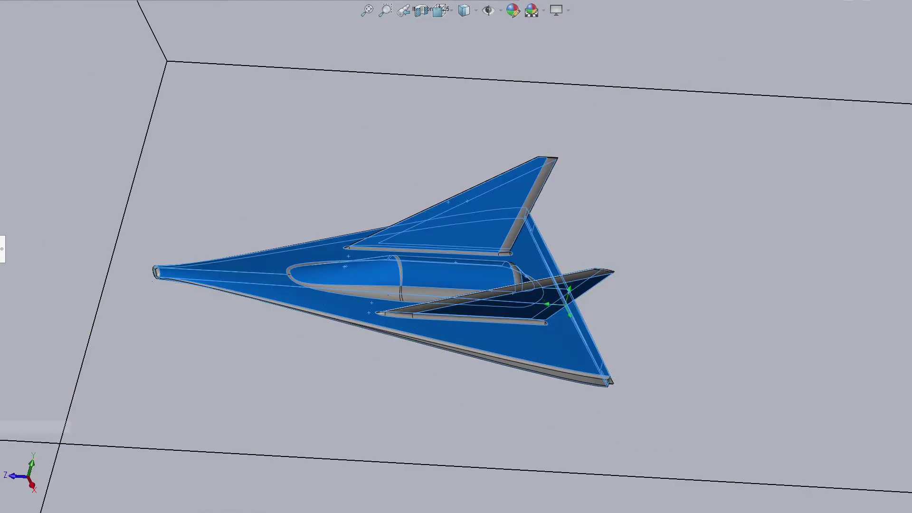
pyautogui.click(127, 387)
pyautogui.rightClick(9, 332)
pyautogui.click(28, 369)
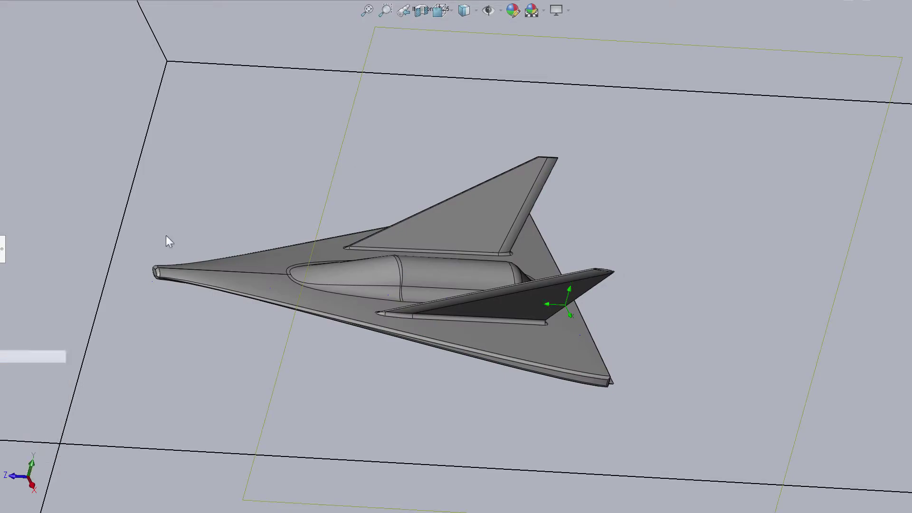
# Step: Switch to the Right standard view and zoom out slightly on the aircraft
pyautogui.click(444, 19)
pyautogui.click(475, 68)
pyautogui.click(467, 13)
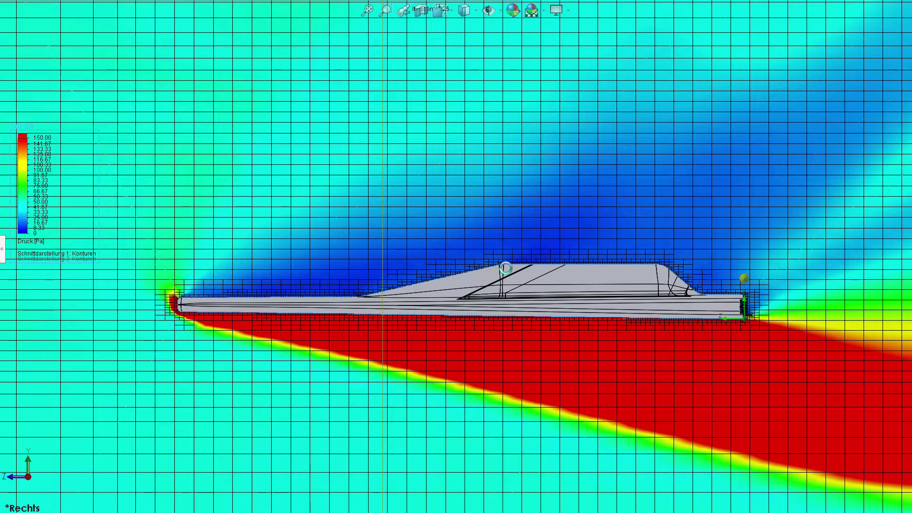
pyautogui.scroll(-3, 510, 290)
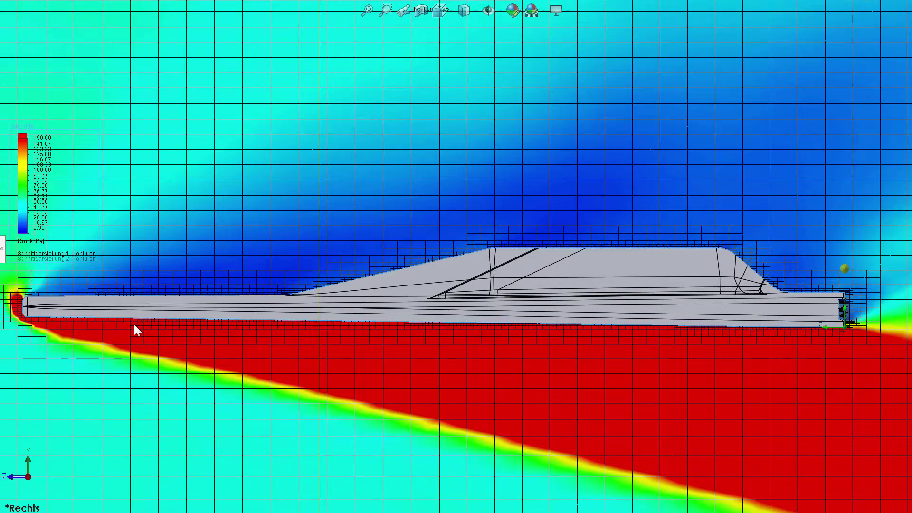
pyautogui.press('z')
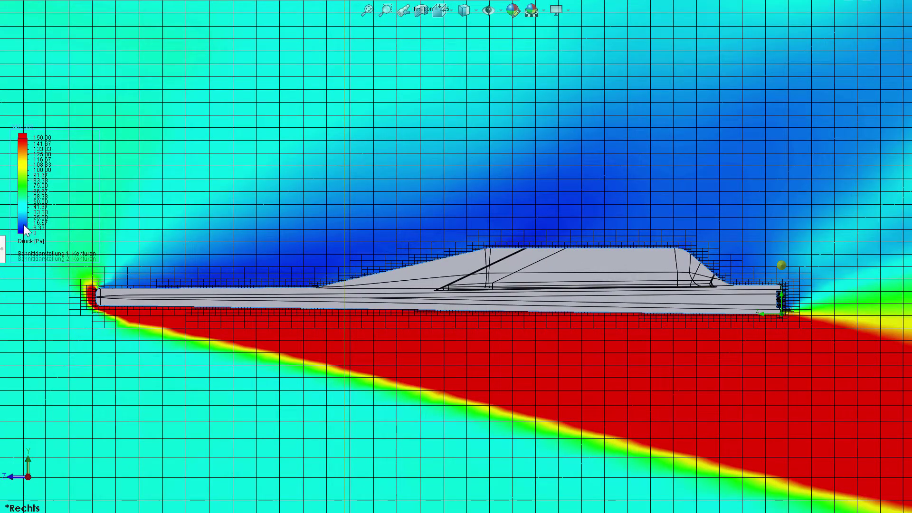
pyautogui.rightClick(24, 218)
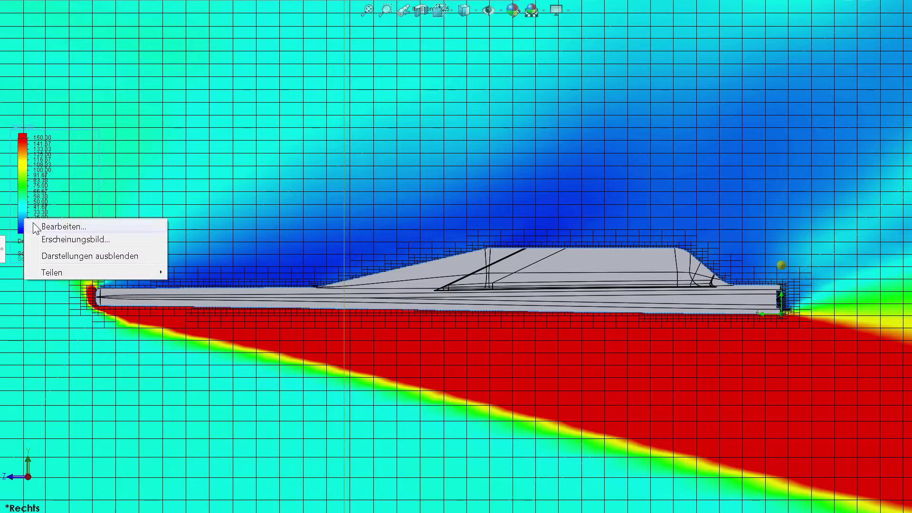
pyautogui.click(27, 226)
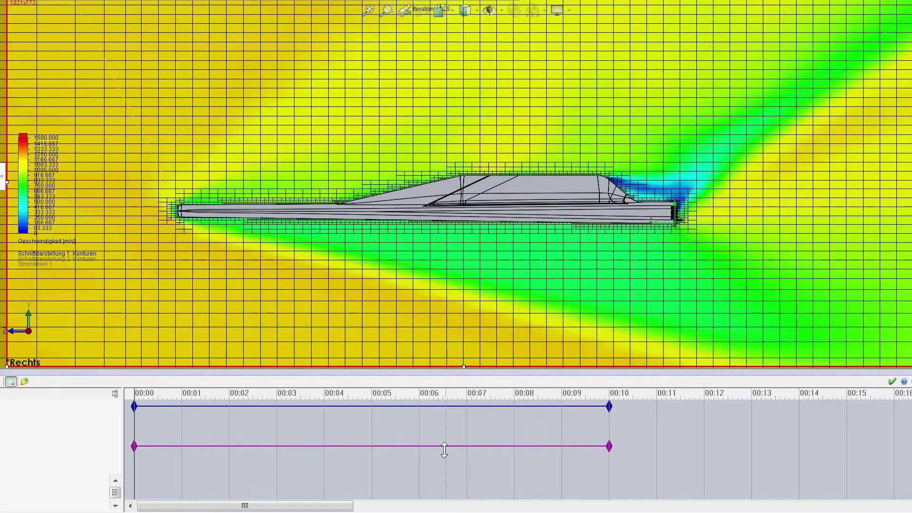
# Step: Enlarge the model view above the timeline and zoom out to the whole flow domain
pyautogui.moveTo(445, 450); pyautogui.dragTo(443, 453)
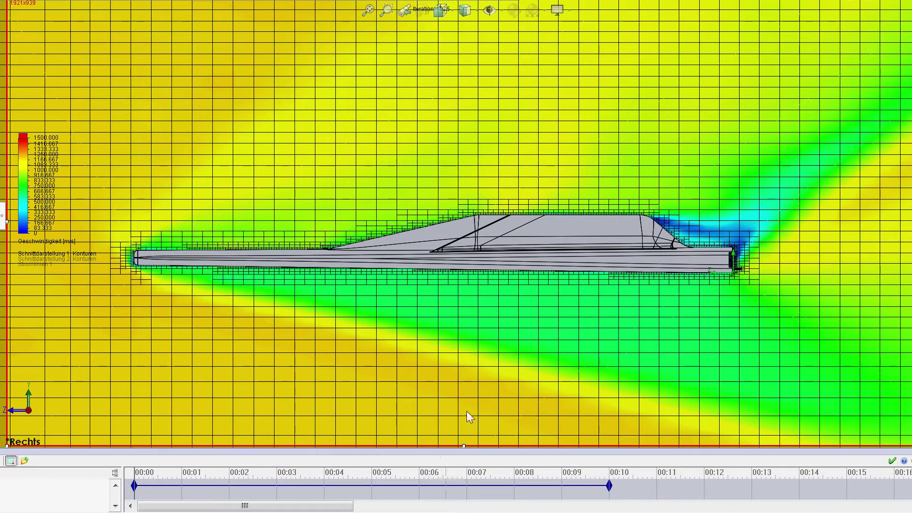
pyautogui.press('z')
pyautogui.press('z')
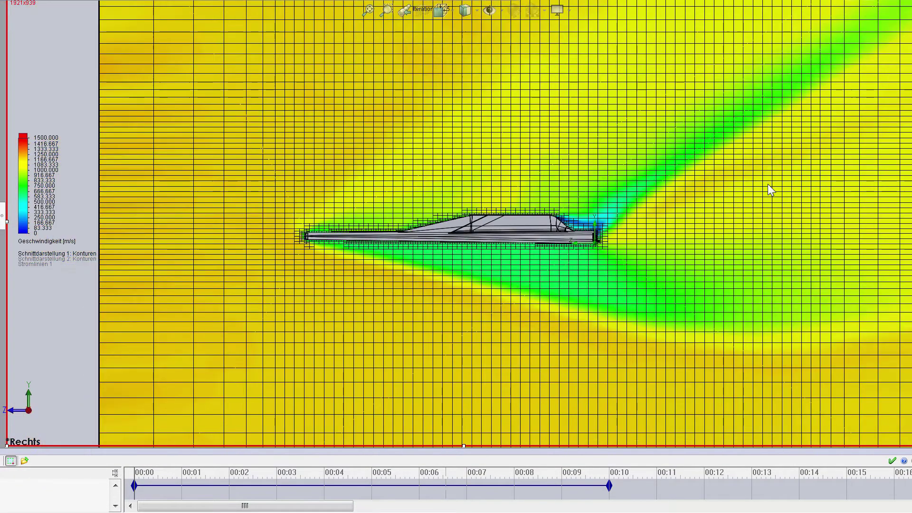
pyautogui.press('z')
pyautogui.press('z')
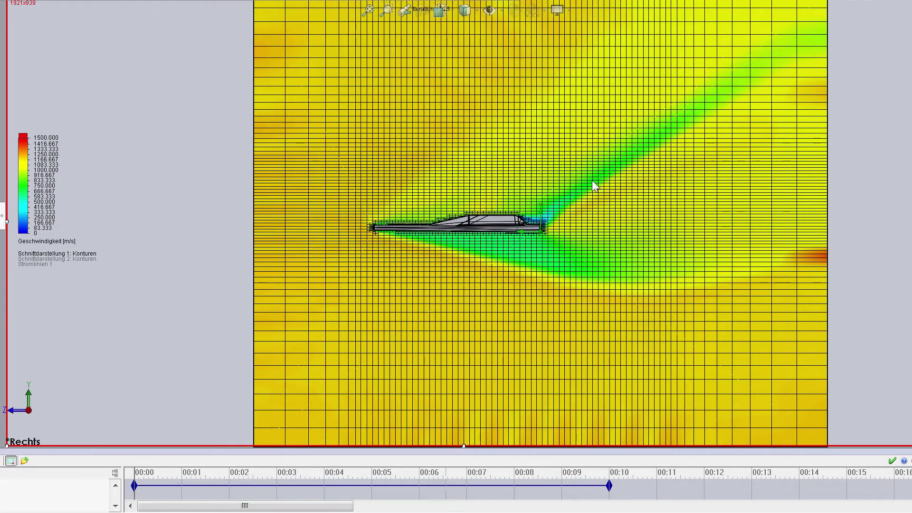
pyautogui.scroll(-2, 556, 213)
pyautogui.scroll(-2, 489, 238)
pyautogui.scroll(-3, 369, 229)
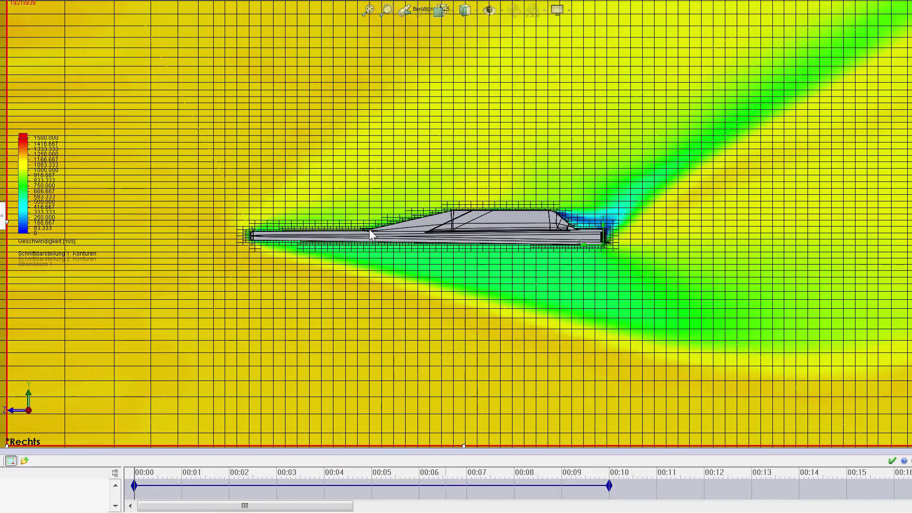
pyautogui.scroll(-2, 369, 229)
pyautogui.scroll(-1, 427, 217)
# Step: Fine-tune the zoom and move the colour legend to the top-left corner
pyautogui.scroll(1, 689, 206)
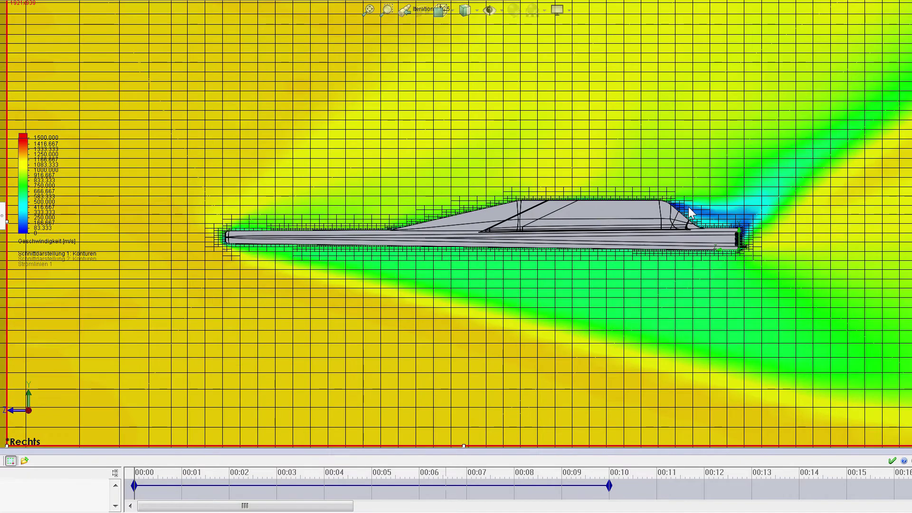
pyautogui.scroll(-1, 689, 207)
pyautogui.scroll(-1, 365, 213)
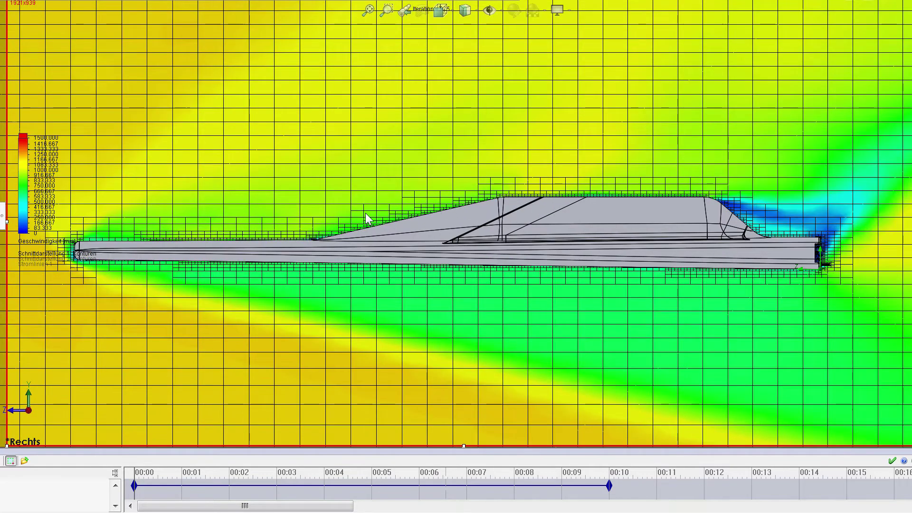
pyautogui.scroll(1, 366, 212)
pyautogui.moveTo(23, 186)
pyautogui.mouseDown()
pyautogui.moveTo(39, 65)
pyautogui.moveTo(69, 86)
pyautogui.moveTo(39, 91)
pyautogui.mouseUp()
pyautogui.scroll(2, 371, 233)
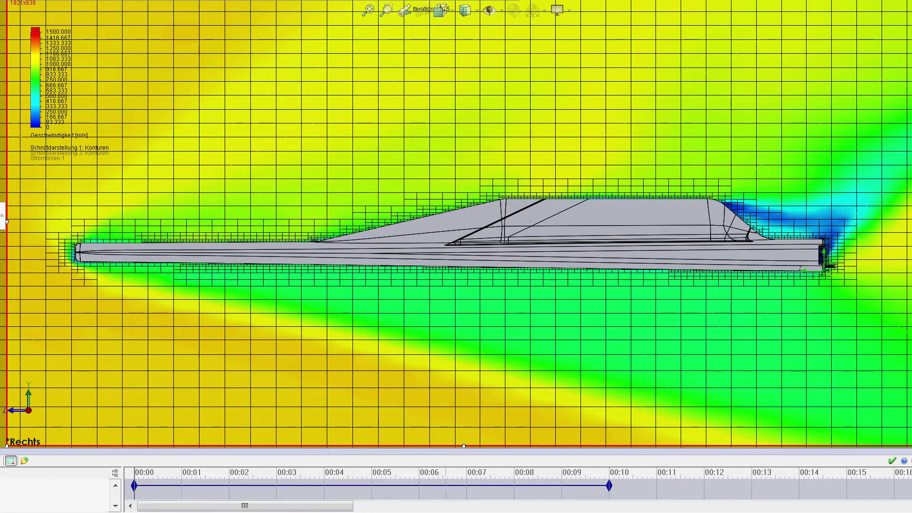
# Step: Play the velocity cut plot animation from 00:03 through to the iteration 975 result
pyautogui.click(10, 460)
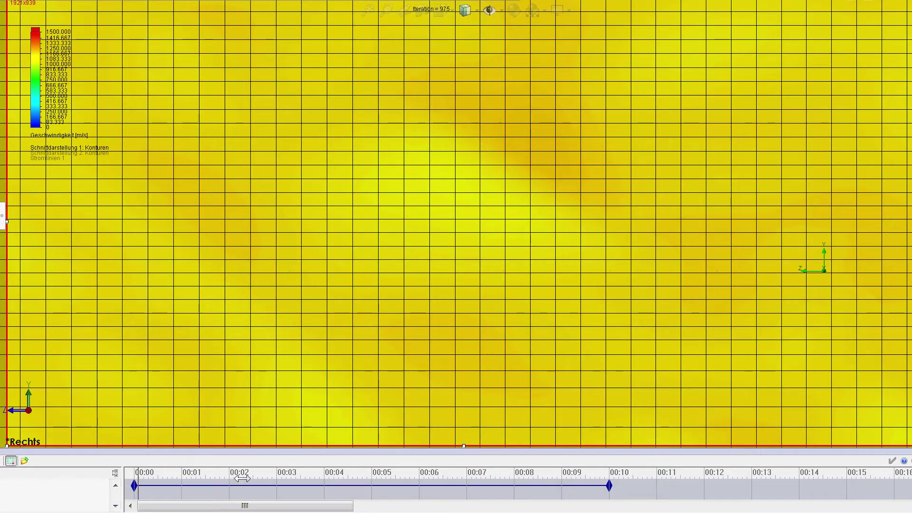
pyautogui.click(277, 474)
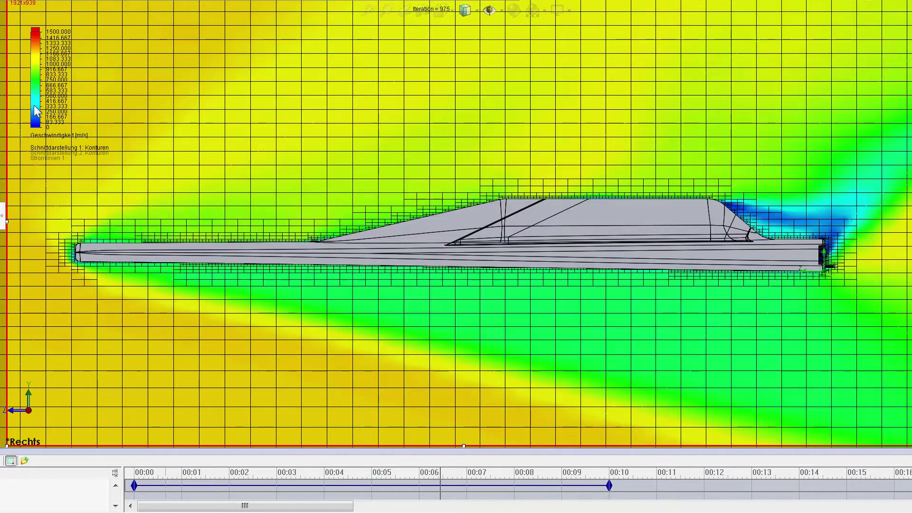
# Step: Remove the mesh overlay so only velocity contours remain on the side-view cut plot
pyautogui.rightClick(47, 108)
pyautogui.press('Escape')
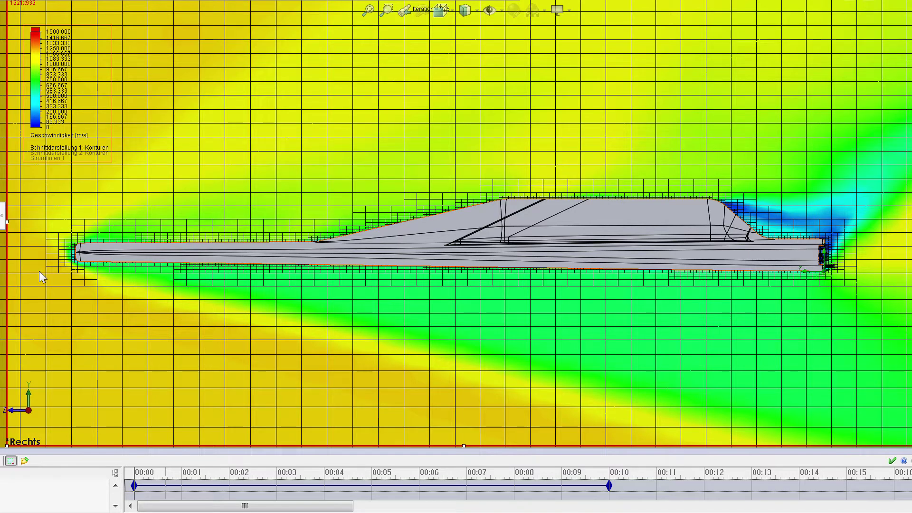
pyautogui.click(39, 271)
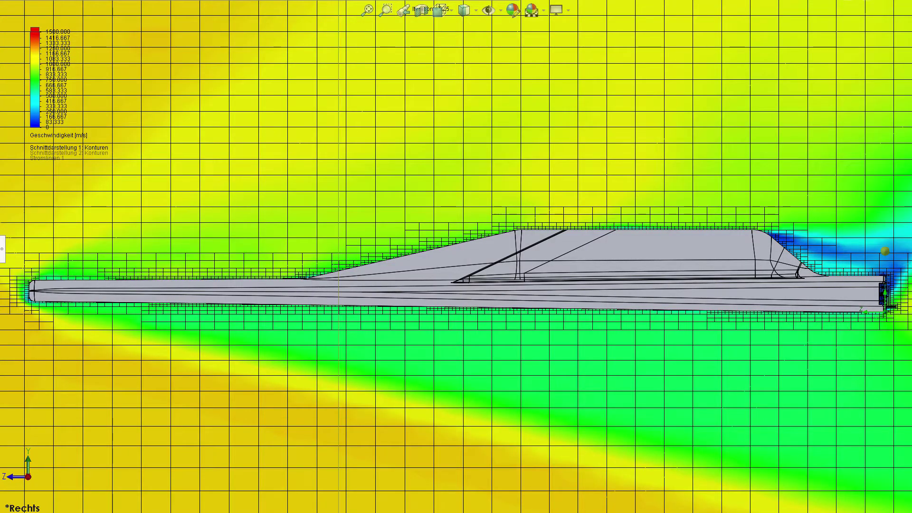
pyautogui.rightClick(2, 335)
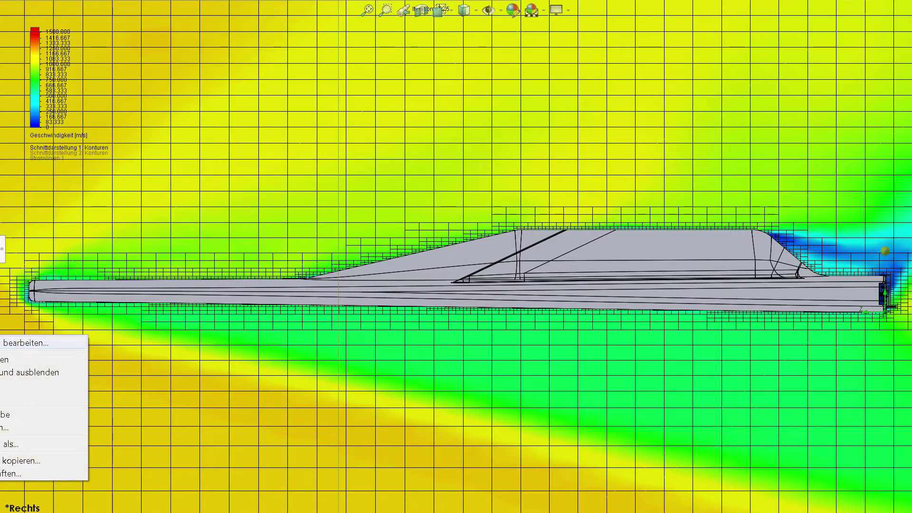
pyautogui.press('Escape')
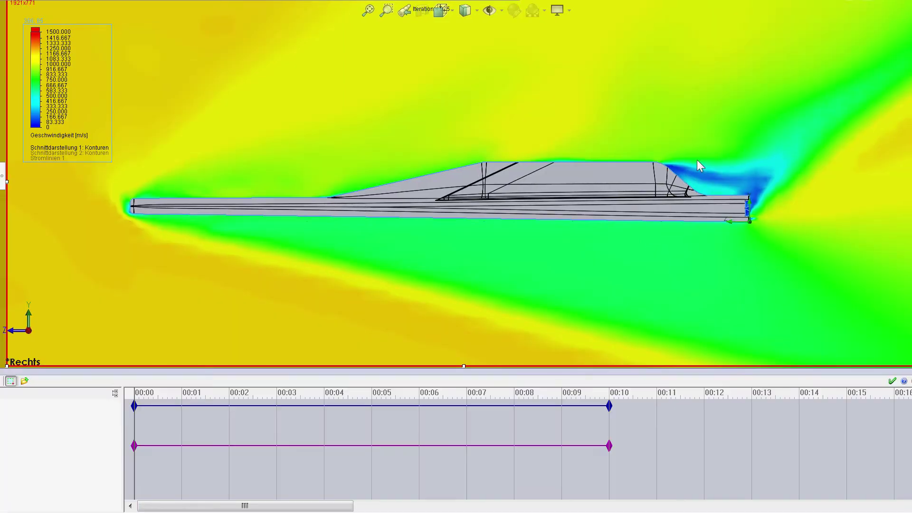
# Step: Enlarge the flow view by shortening the animation timeline
pyautogui.scroll(2, 698, 159)
pyautogui.scroll(-2, 692, 141)
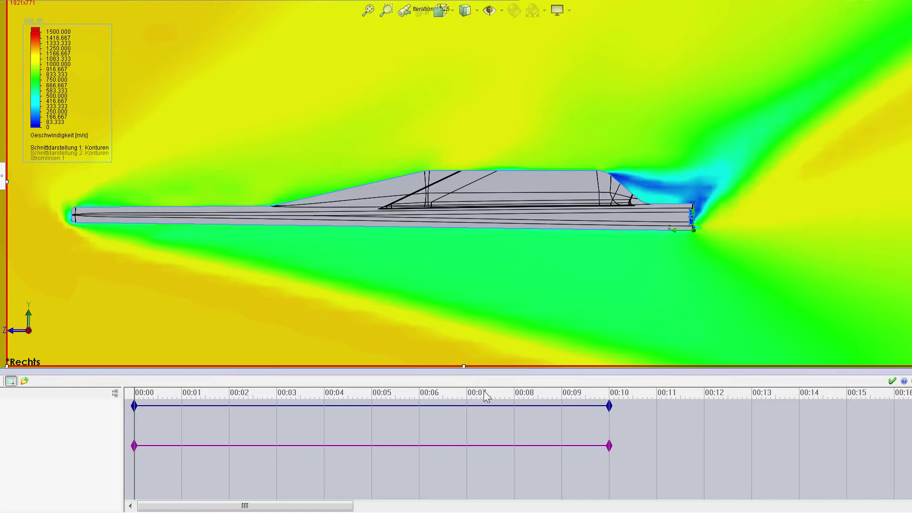
pyautogui.moveTo(502, 369)
pyautogui.mouseDown()
pyautogui.moveTo(504, 460)
pyautogui.moveTo(515, 440)
pyautogui.mouseUp()
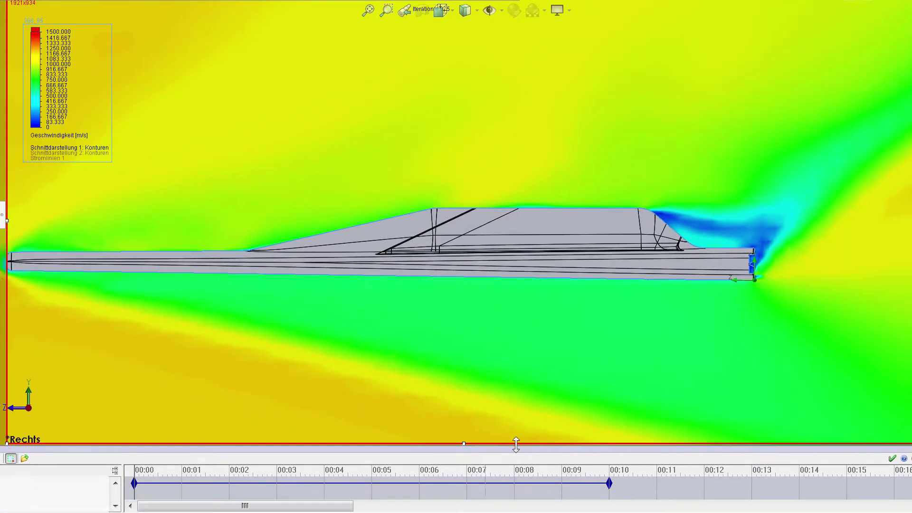
pyautogui.moveTo(283, 329); pyautogui.dragTo(237, 287)
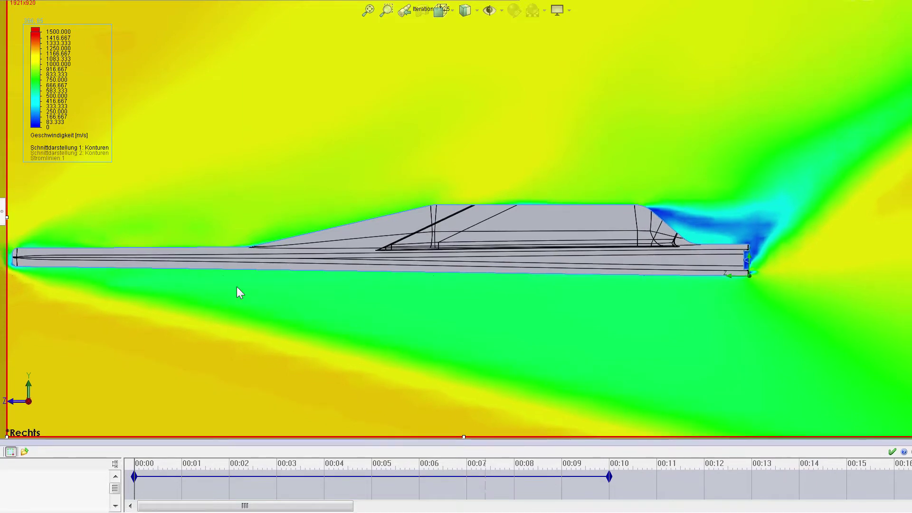
# Step: Pan the view with Verschieben to re-centre the wing
pyautogui.rightClick(386, 297)
pyautogui.click(404, 376)
pyautogui.moveTo(349, 337); pyautogui.dragTo(360, 340)
pyautogui.rightClick(359, 338)
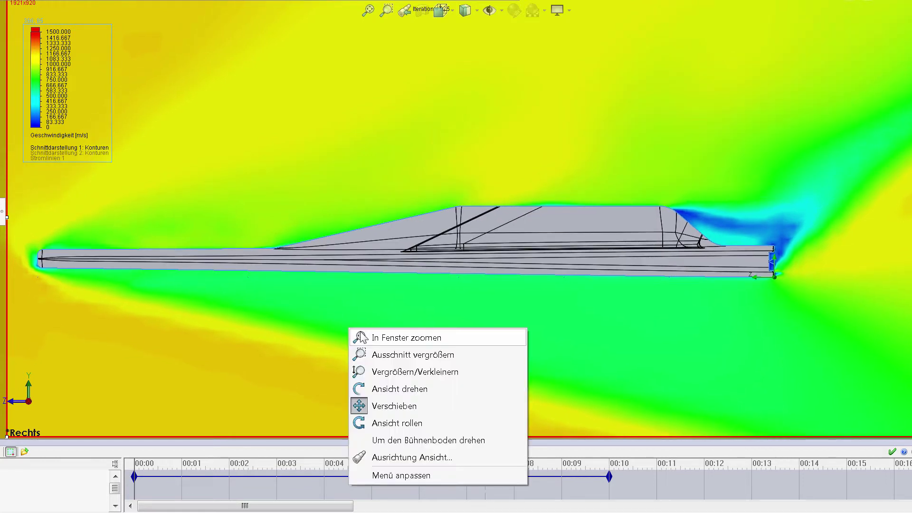
pyautogui.click(394, 406)
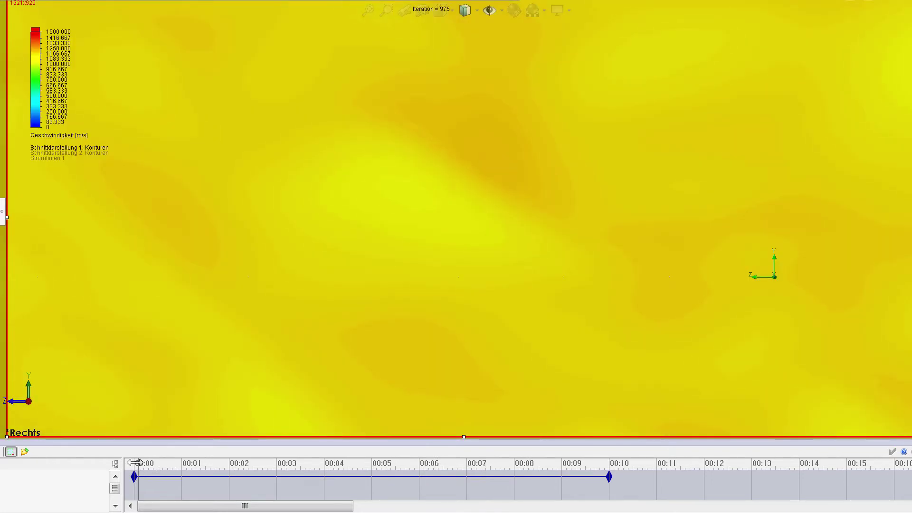
# Step: Scrub the velocity animation to about 00:03 and play it through the iterations
pyautogui.moveTo(156, 464)
pyautogui.mouseDown()
pyautogui.moveTo(314, 463)
pyautogui.moveTo(296, 463)
pyautogui.mouseUp()
pyautogui.click(174, 477)
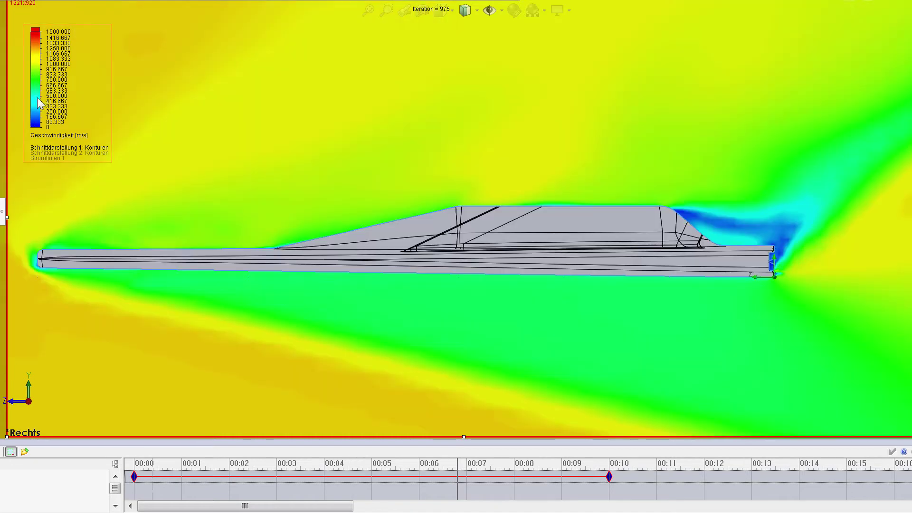
# Step: Set the cut plot to Geschwindigkeit (X), -400 to 400 m/s, and replay the animation from the start
pyautogui.rightClick(47, 110)
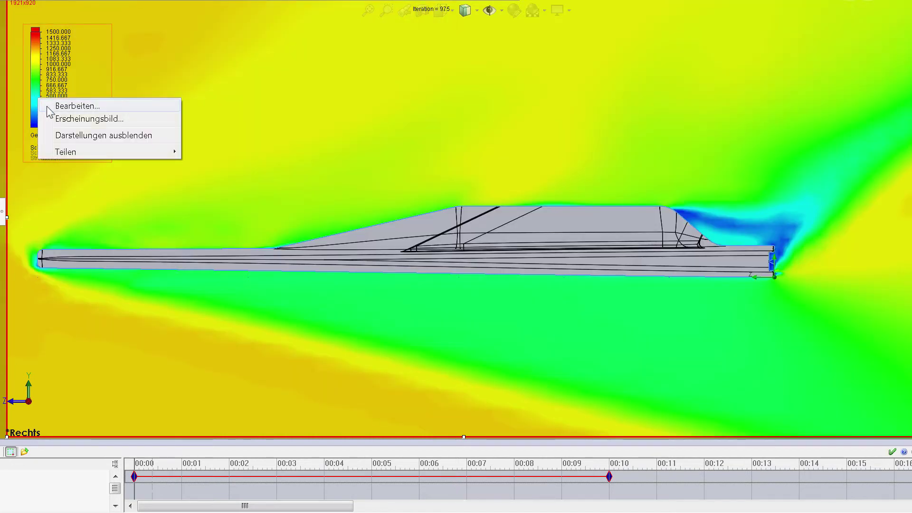
pyautogui.click(23, 112)
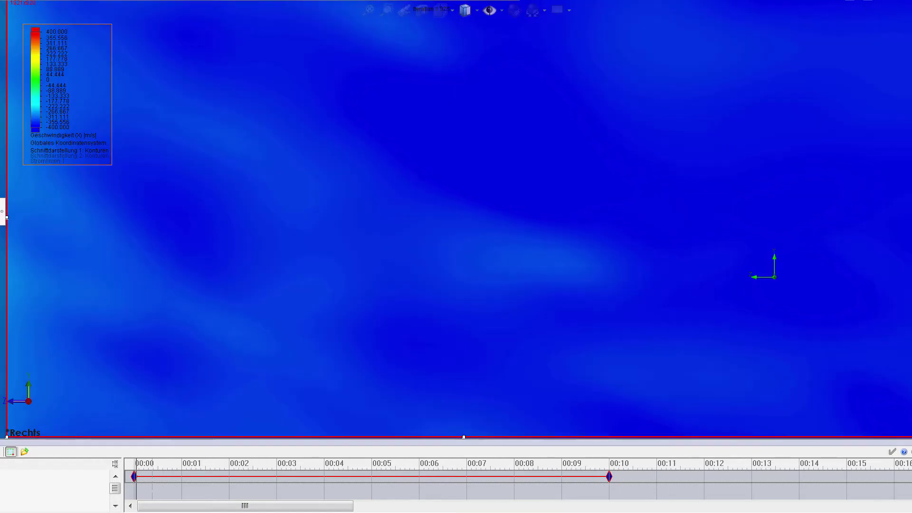
pyautogui.click(140, 467)
pyautogui.moveTo(139, 467); pyautogui.dragTo(306, 469)
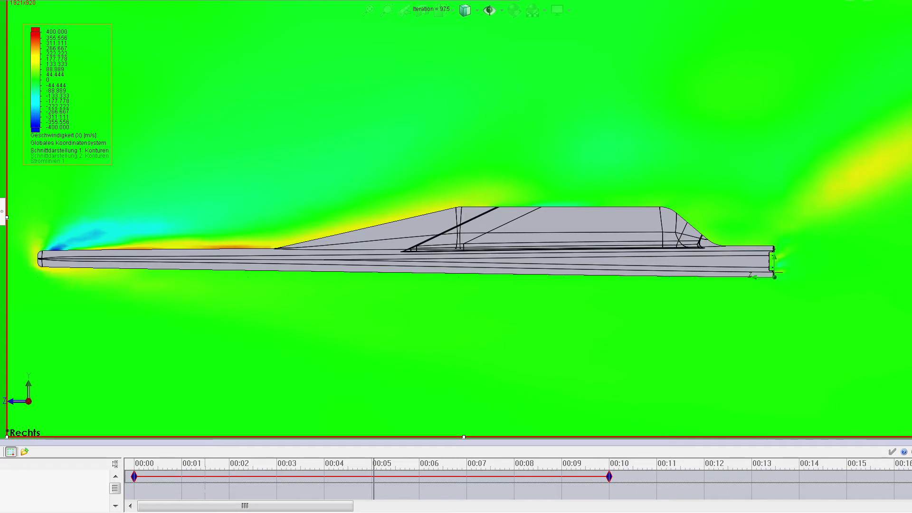
# Step: Widen the X-velocity cut plot range to -1000 to 1000 m/s and replay from about 00:03.4
pyautogui.rightClick(50, 118)
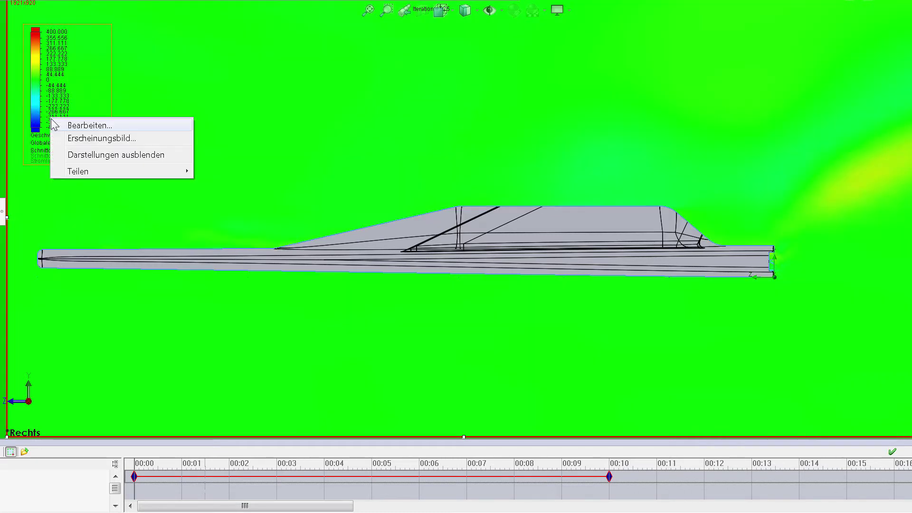
pyautogui.click(90, 125)
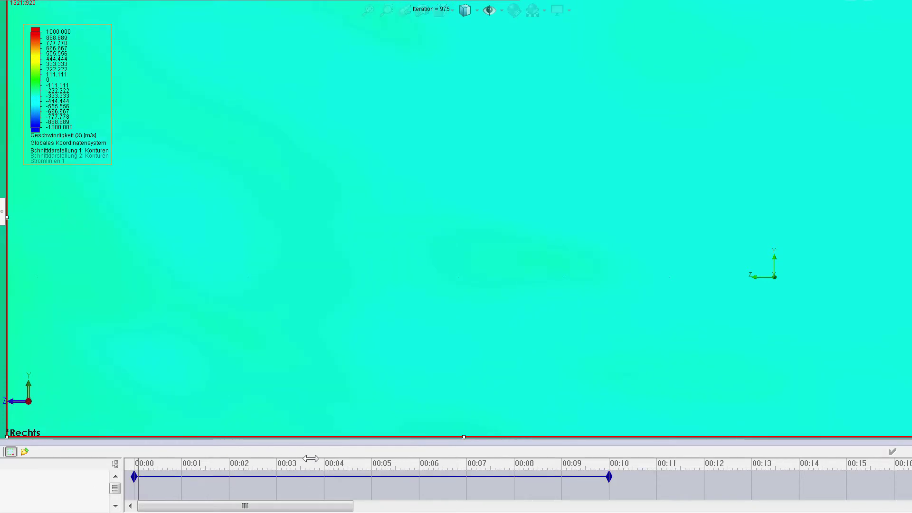
pyautogui.moveTo(297, 468); pyautogui.dragTo(294, 470)
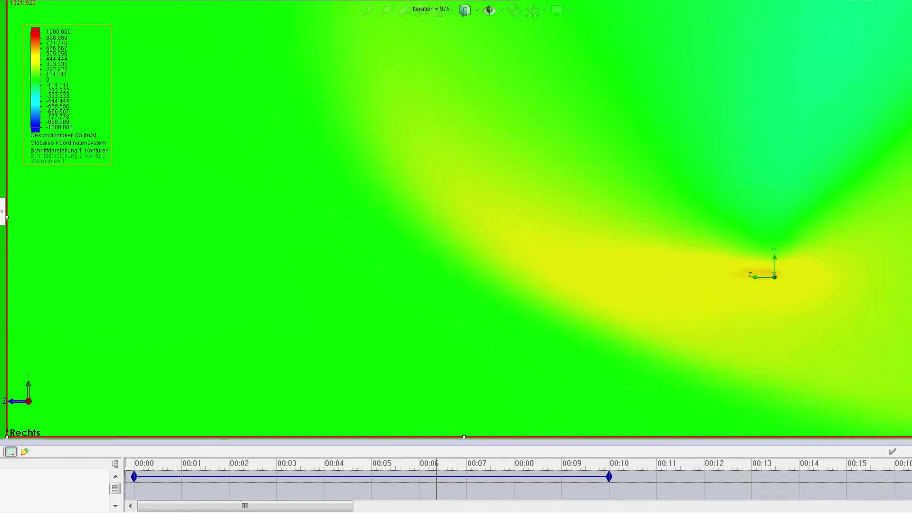
pyautogui.rightClick(35, 99)
# Step: Switch the cut plot to Geschwindigkeit (Y), -800 to 1200 m/s, and replay from just past 00:03
pyautogui.click(52, 107)
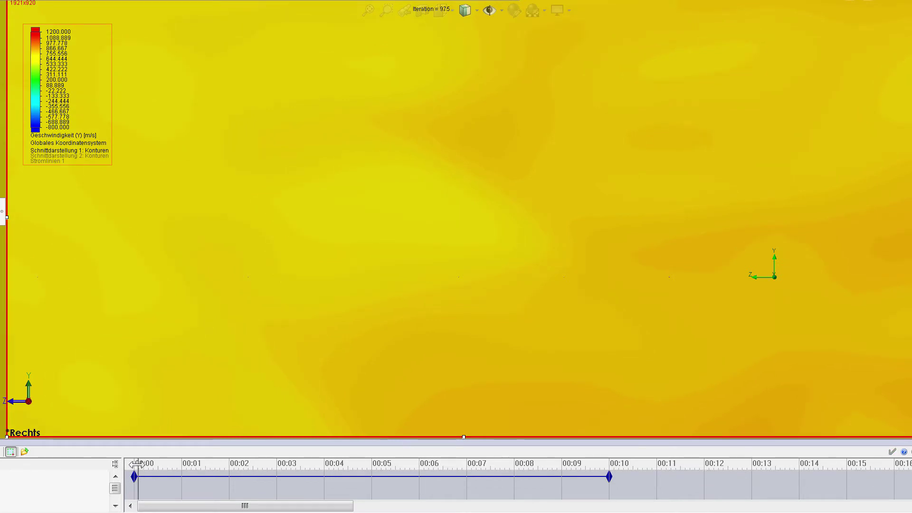
pyautogui.click(287, 465)
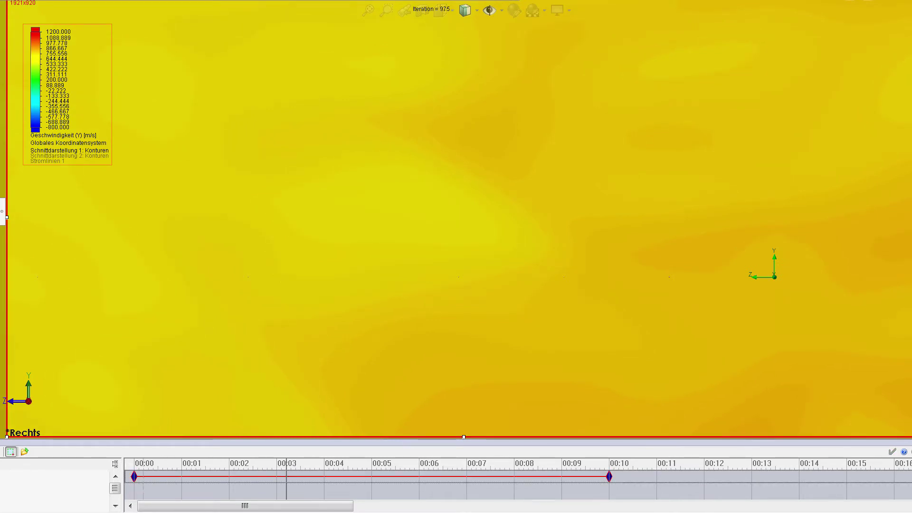
pyautogui.moveTo(287, 466); pyautogui.dragTo(302, 466)
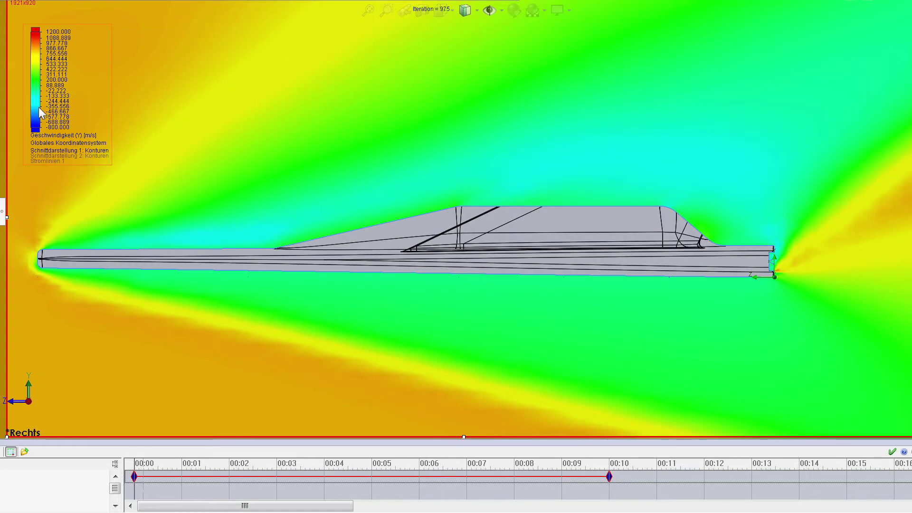
# Step: Edit the cut plot settings to show Z-velocity (Geschwindigkeit (Z))
pyautogui.rightClick(39, 112)
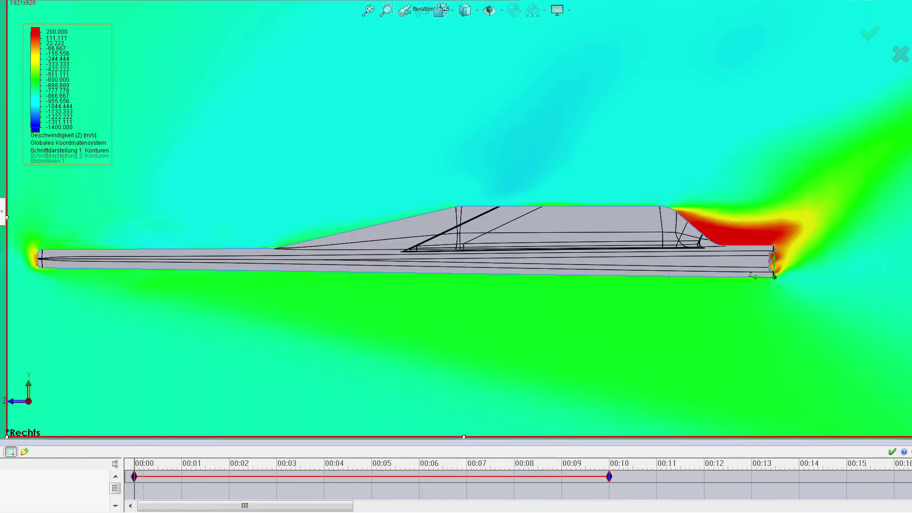
pyautogui.rightClick(36, 62)
pyautogui.click(48, 69)
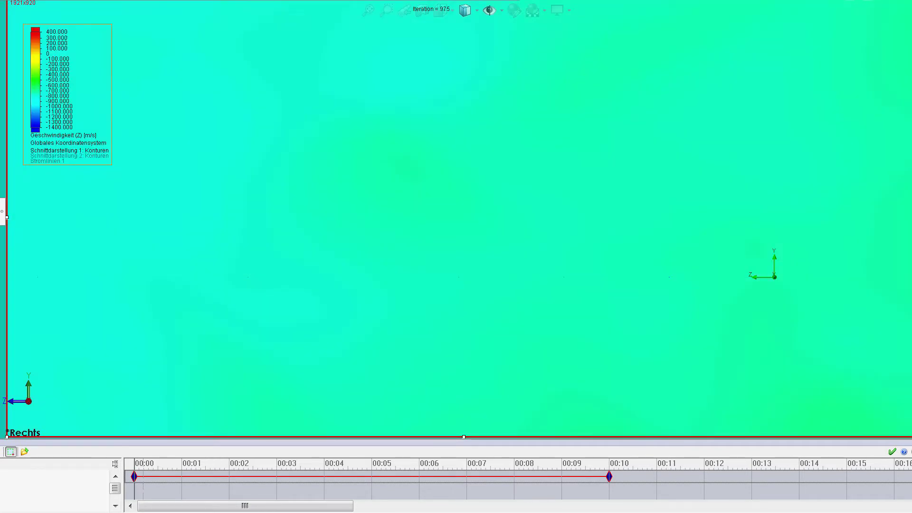
# Step: Review the animation frame just past 00:04
pyautogui.click(143, 468)
pyautogui.click(324, 465)
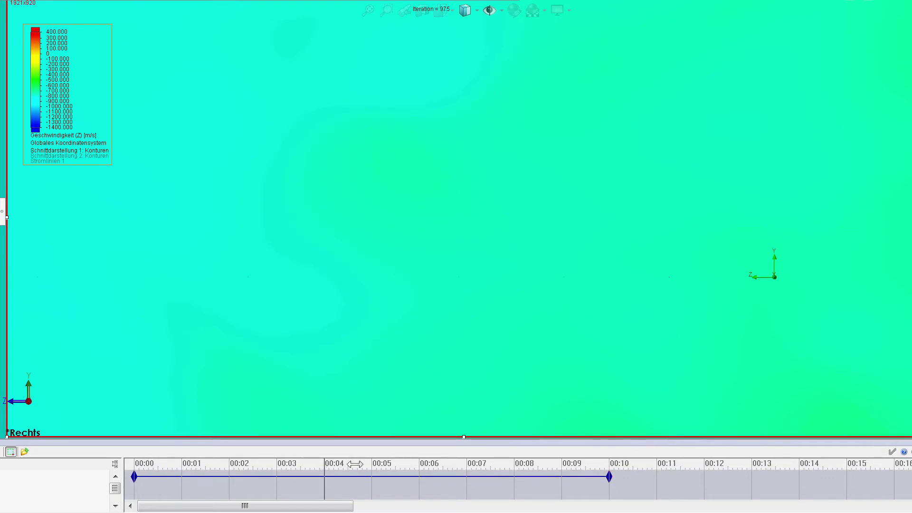
pyautogui.moveTo(355, 465); pyautogui.dragTo(358, 464)
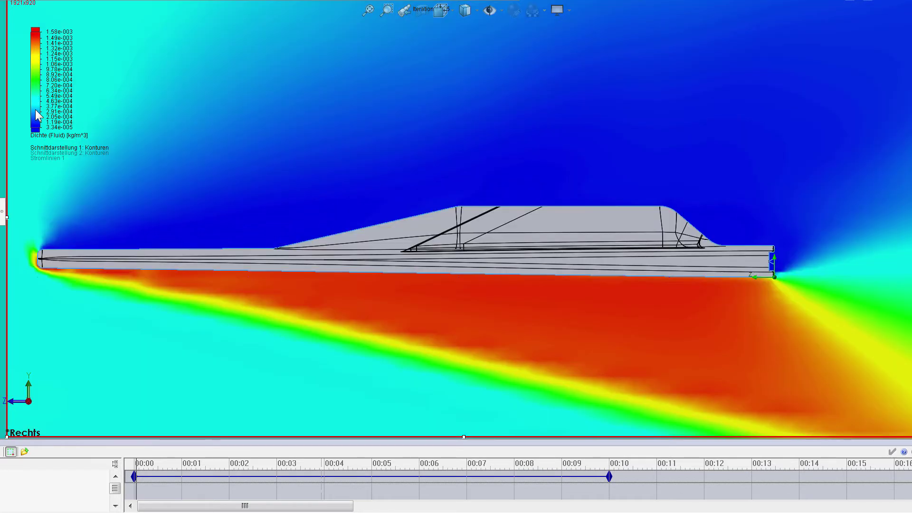
# Step: Edit the density cut plot for a 0–2.00e-003 kg/m³ range and select the keyframe span
pyautogui.rightClick(38, 115)
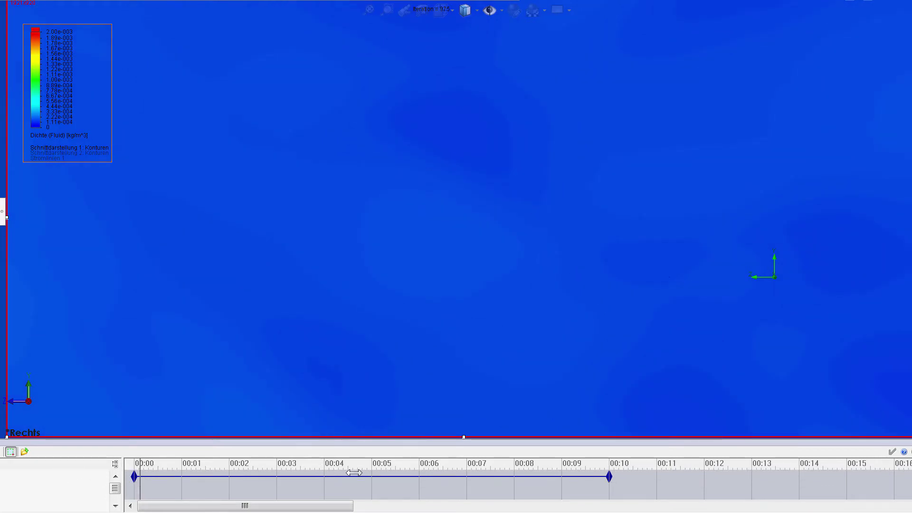
pyautogui.click(328, 475)
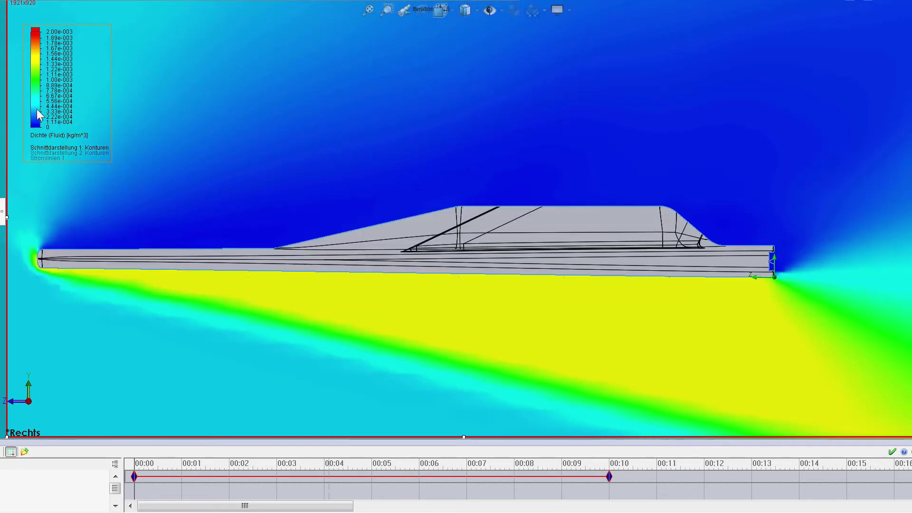
pyautogui.rightClick(55, 119)
# Step: Apply the narrower density scale and advance the animation to about 4 seconds
pyautogui.press('Return')
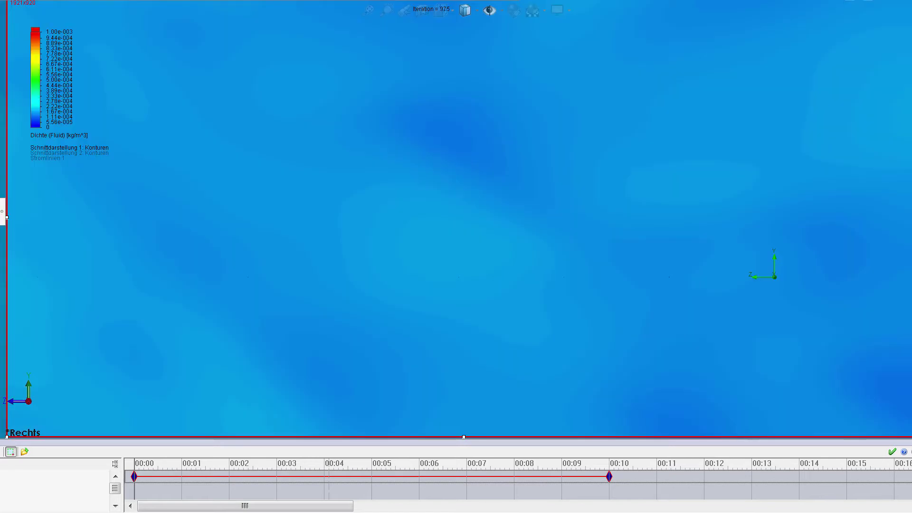
pyautogui.click(142, 465)
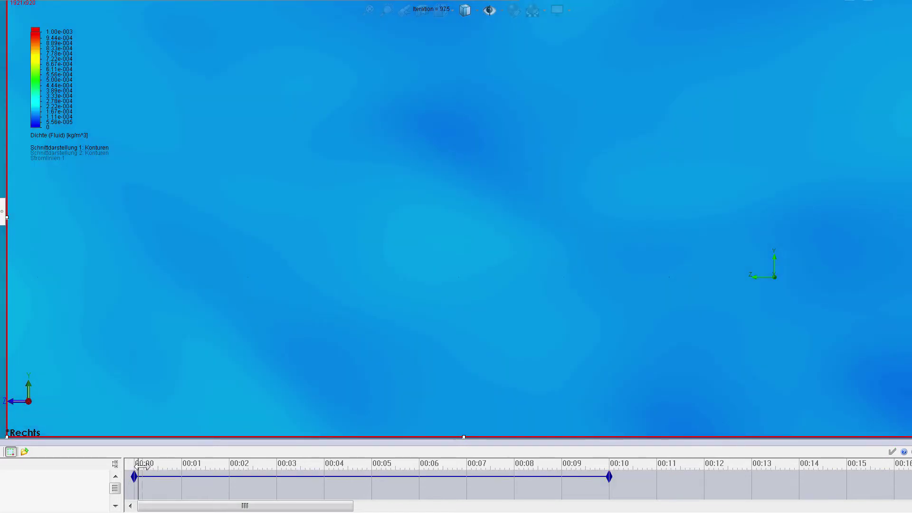
pyautogui.moveTo(139, 466); pyautogui.dragTo(349, 470)
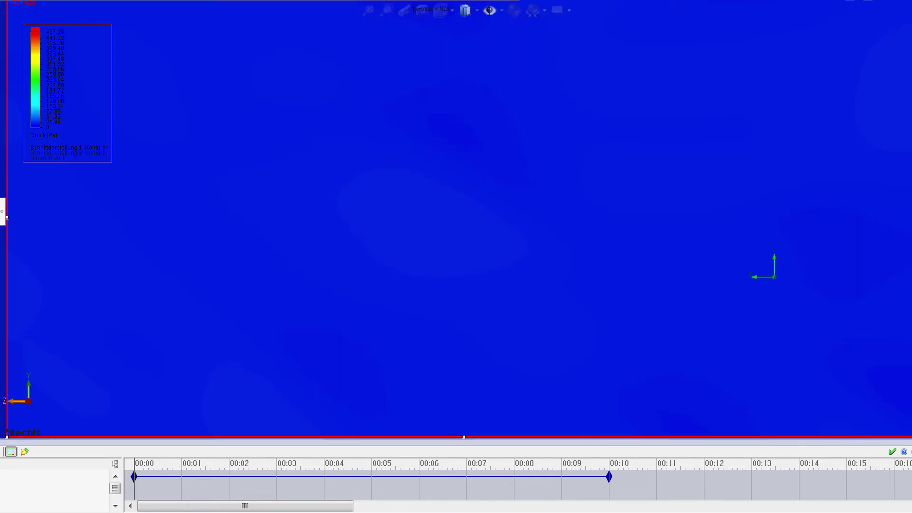
# Step: Move the animation slightly past 4 s and set the pressure legend to 0–100 Pa
pyautogui.moveTo(134, 468); pyautogui.dragTo(368, 470)
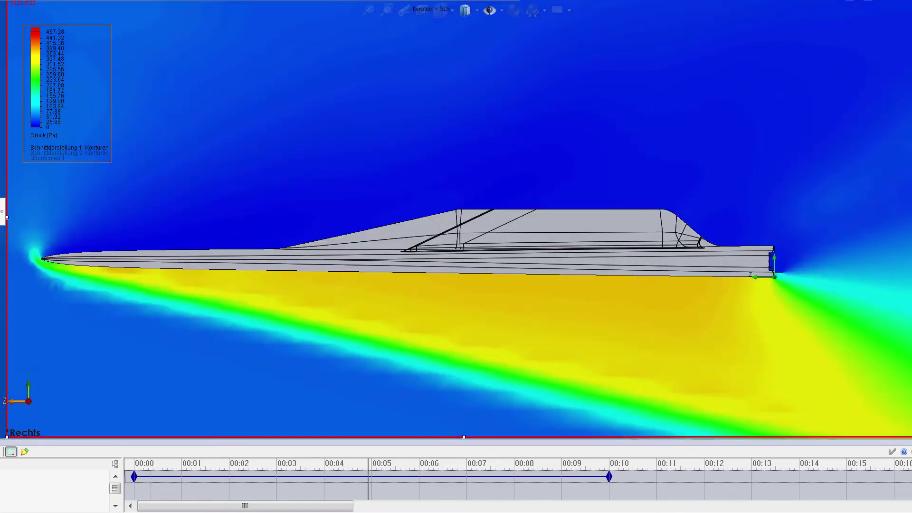
pyautogui.moveTo(368, 470); pyautogui.dragTo(372, 471)
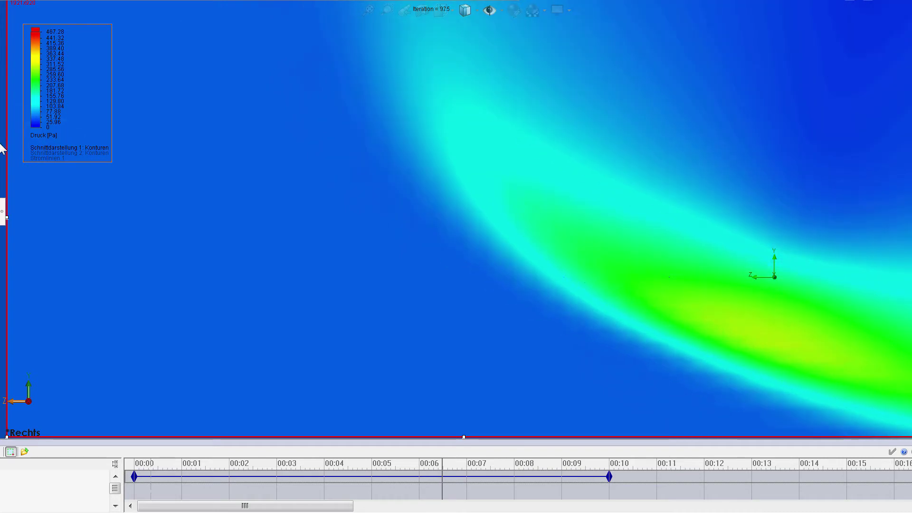
pyautogui.rightClick(40, 107)
pyautogui.click(42, 109)
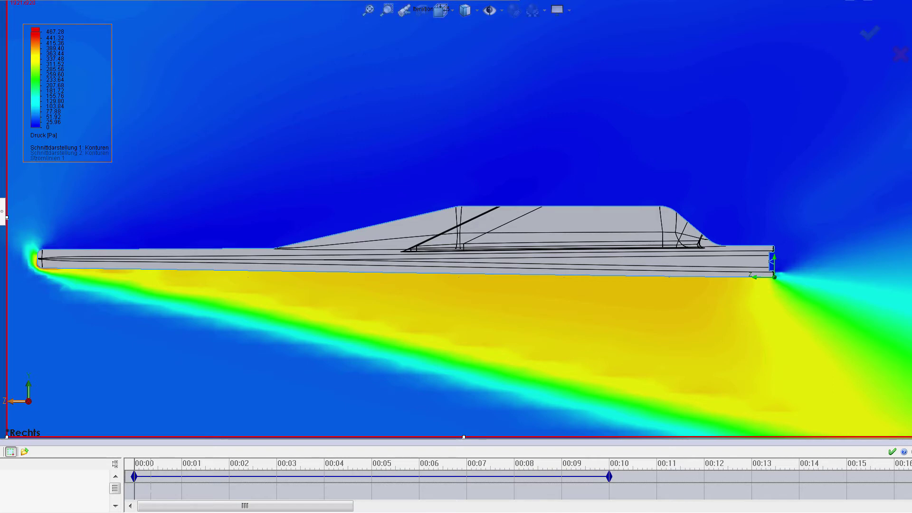
pyautogui.press('Return')
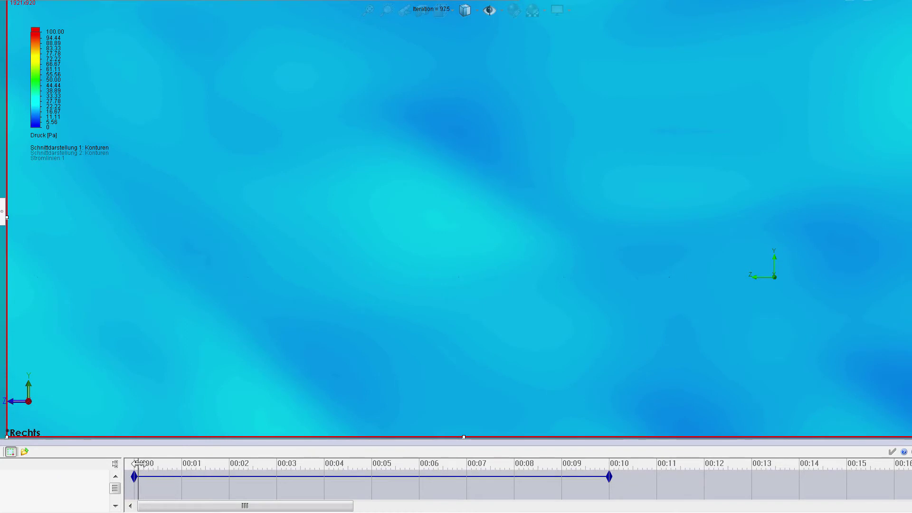
# Step: Jump the animation to about 4.7 s, showing high pressure beneath the wing
pyautogui.click(358, 465)
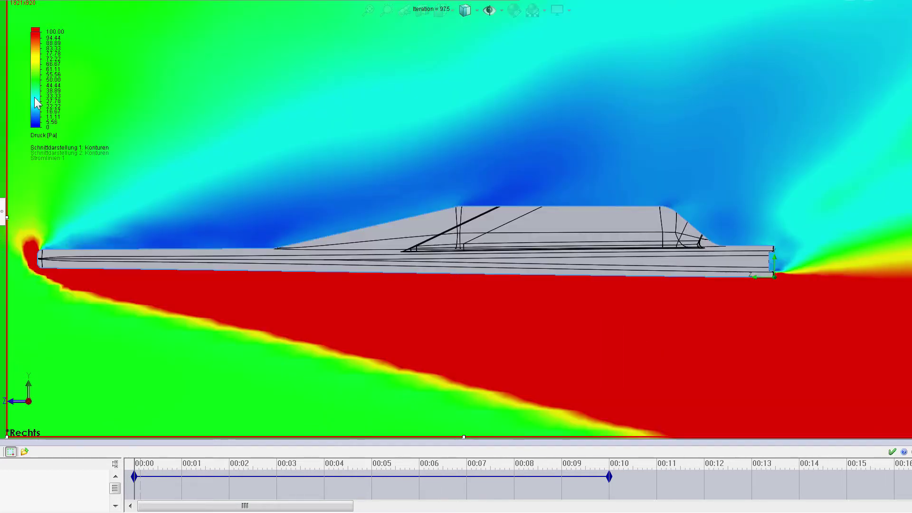
# Step: Dismiss the legend menus and enlarge the 0–100 Pa pressure plot to full screen
pyautogui.rightClick(33, 96)
pyautogui.rightClick(35, 96)
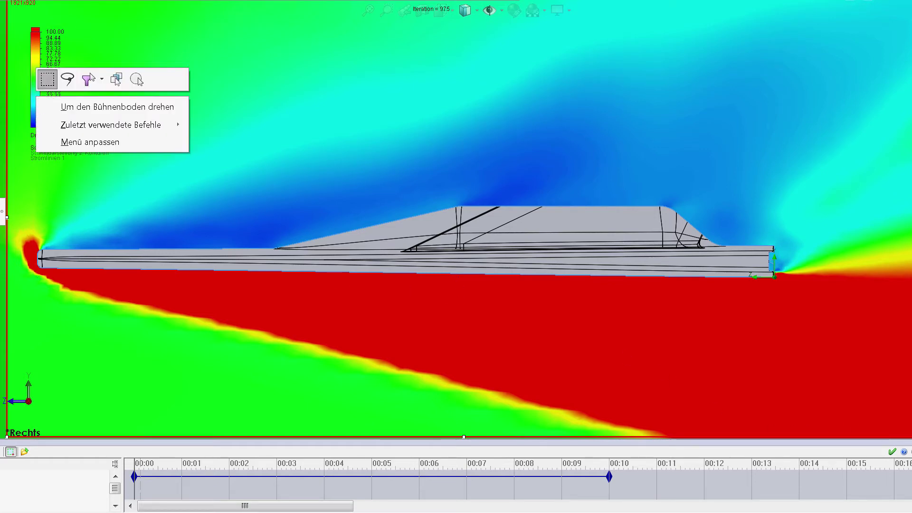
pyautogui.press('Escape')
pyautogui.rightClick(40, 117)
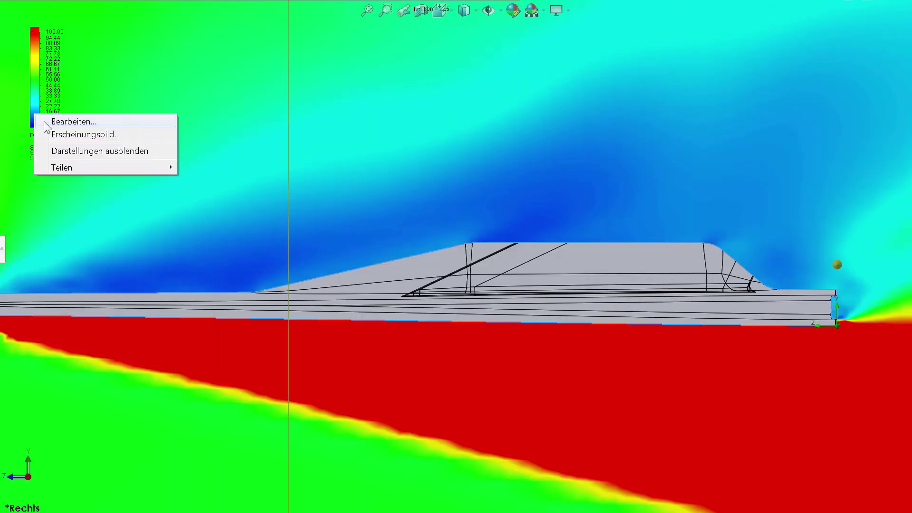
pyautogui.press('Escape')
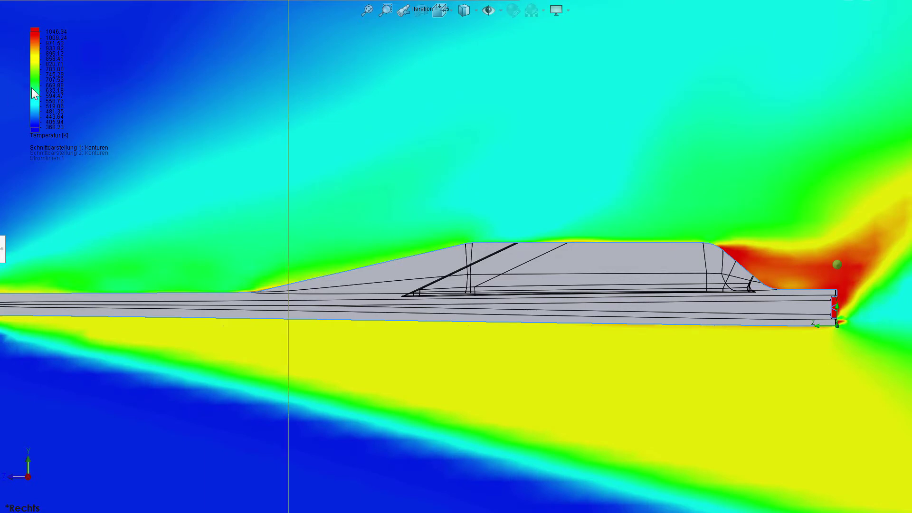
# Step: Give the temperature cut plot a 220–1100 K legend range
pyautogui.rightClick(40, 95)
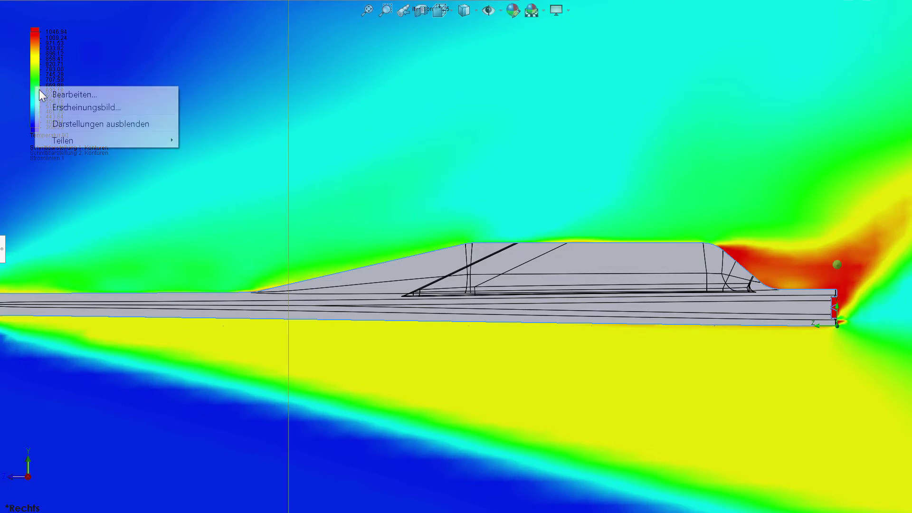
pyautogui.click(41, 95)
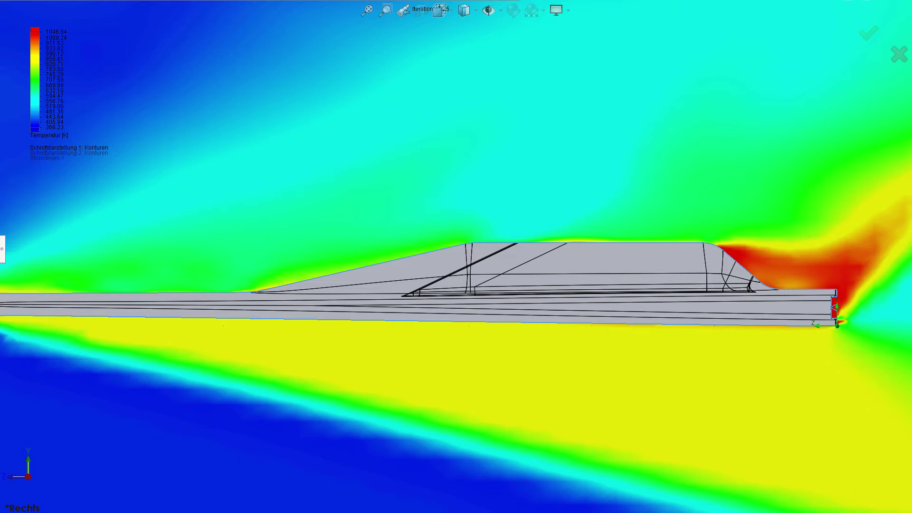
pyautogui.press('Return')
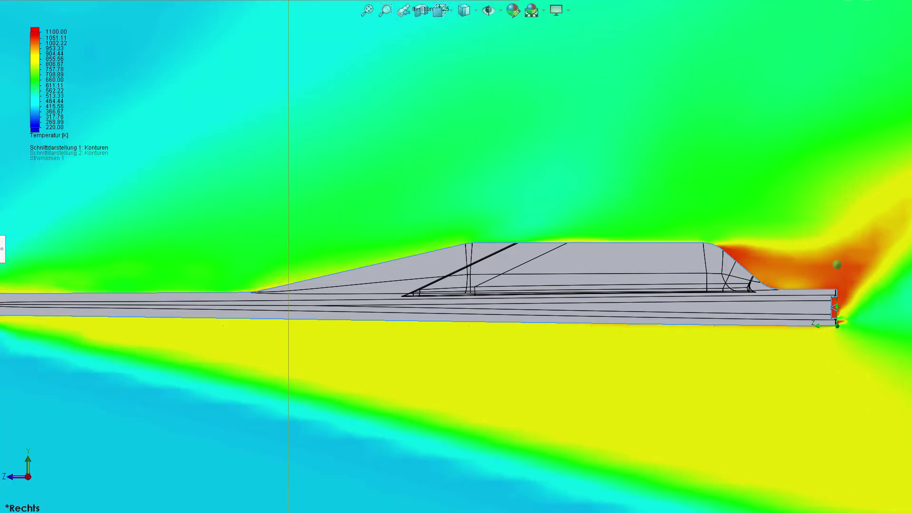
# Step: Advance the animation to about 4 s and switch the cut plot to Mach number
pyautogui.click(27, 426)
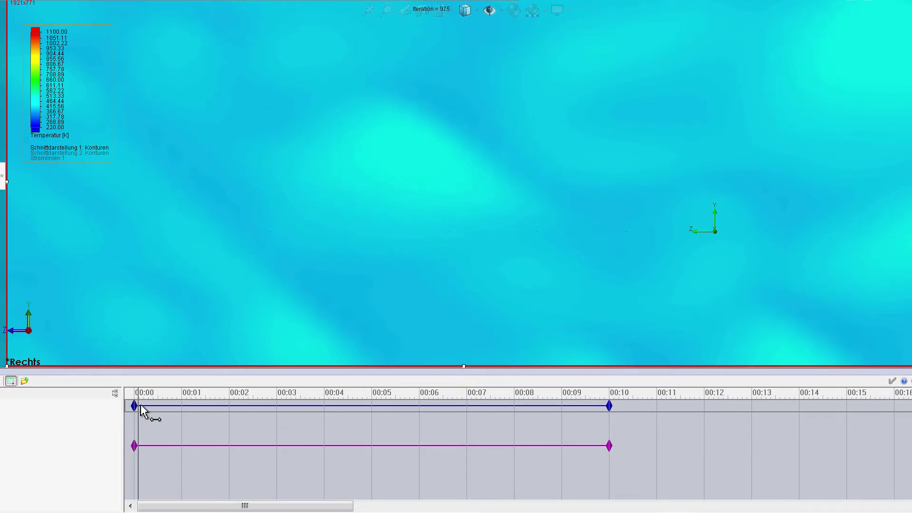
pyautogui.moveTo(138, 394); pyautogui.dragTo(327, 396)
pyautogui.click(328, 405)
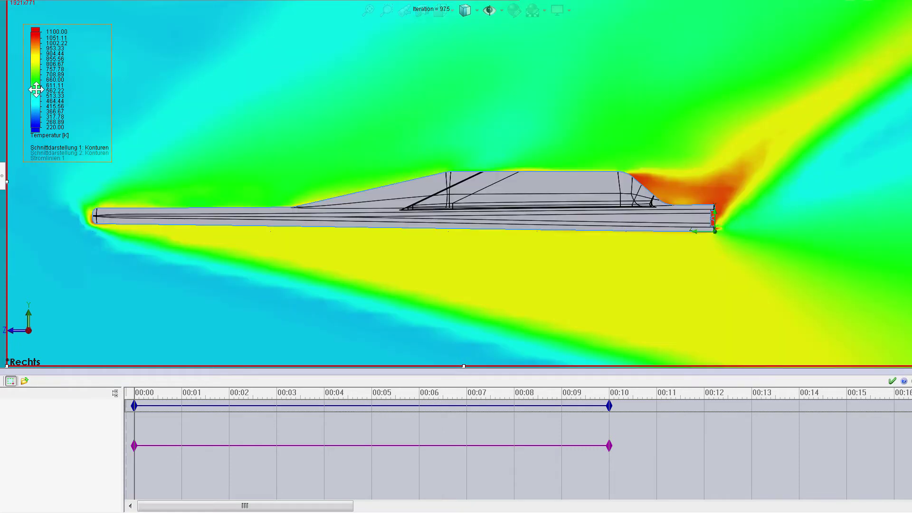
pyautogui.rightClick(36, 101)
pyautogui.click(45, 107)
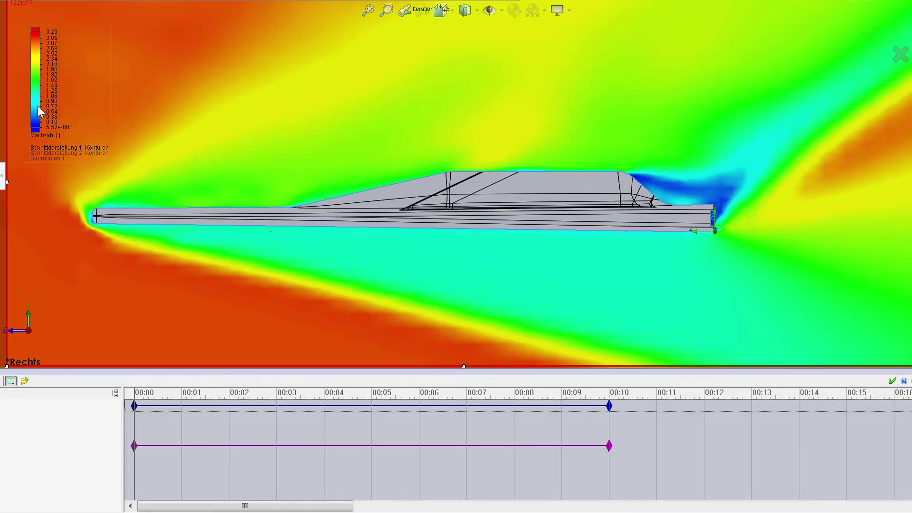
# Step: Give the Mach number cut plot a 0–3.50 legend range
pyautogui.rightClick(38, 105)
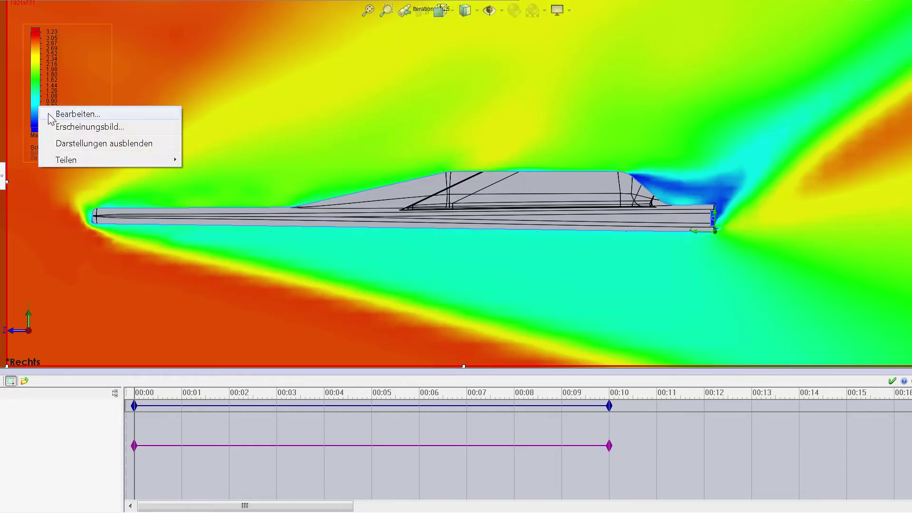
pyautogui.click(48, 113)
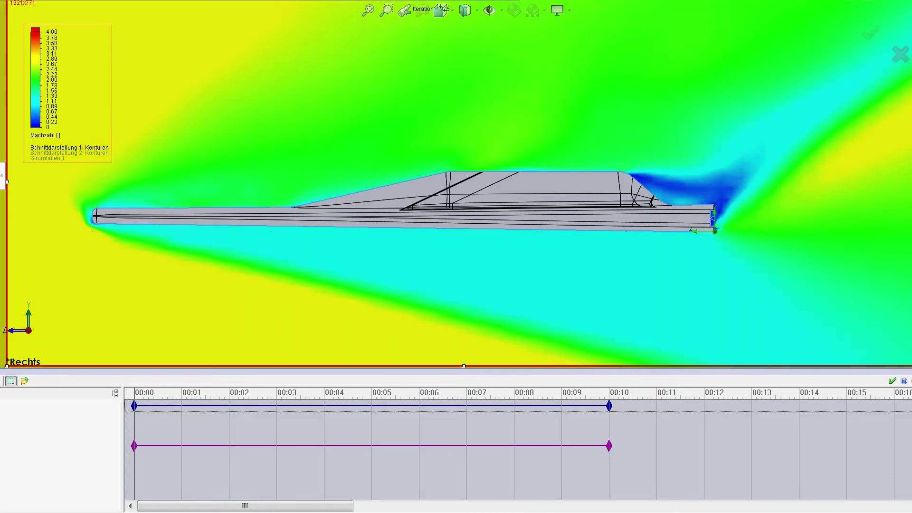
pyautogui.rightClick(33, 103)
pyautogui.click(57, 110)
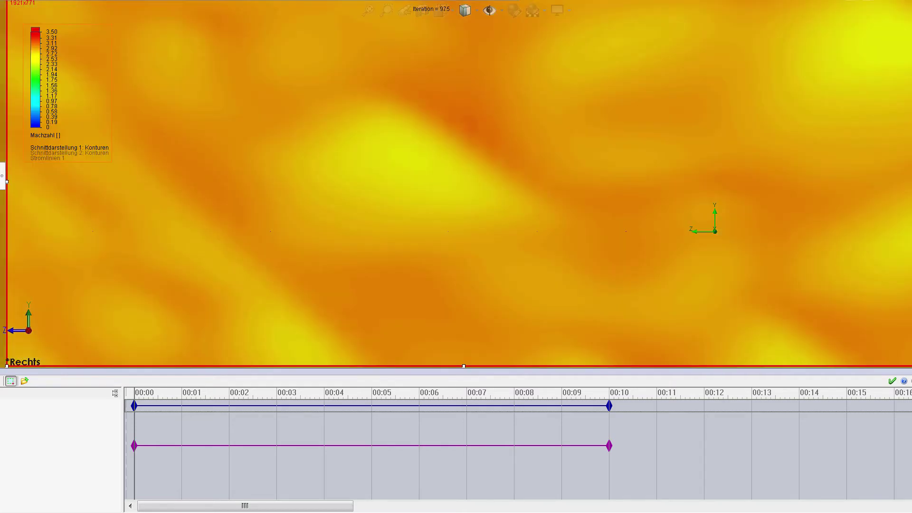
# Step: Scrub the animation to about 4.8 s to preview the wing in the Mach field
pyautogui.moveTo(135, 395); pyautogui.dragTo(140, 395)
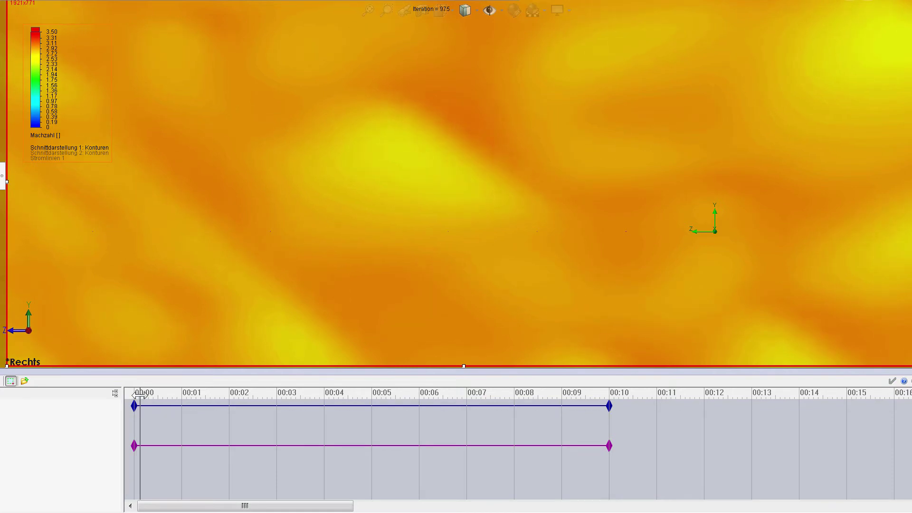
pyautogui.click(362, 398)
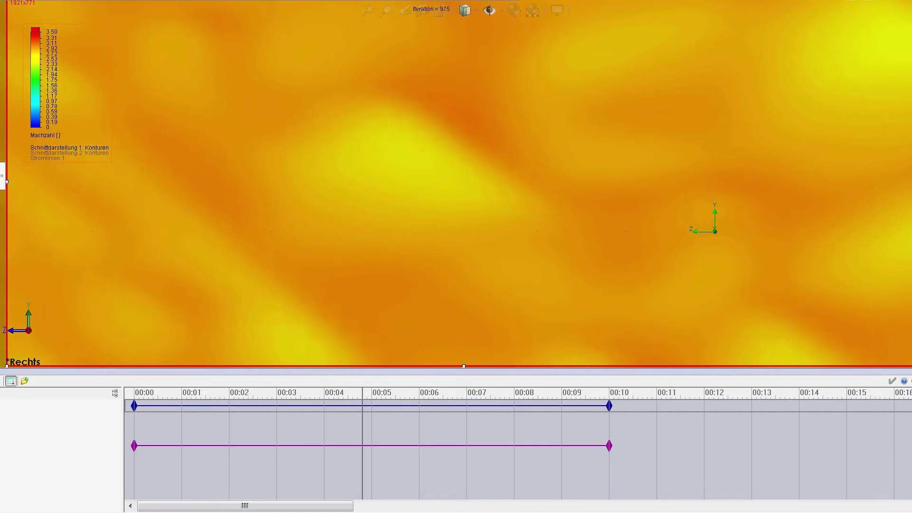
pyautogui.moveTo(362, 398); pyautogui.dragTo(352, 398)
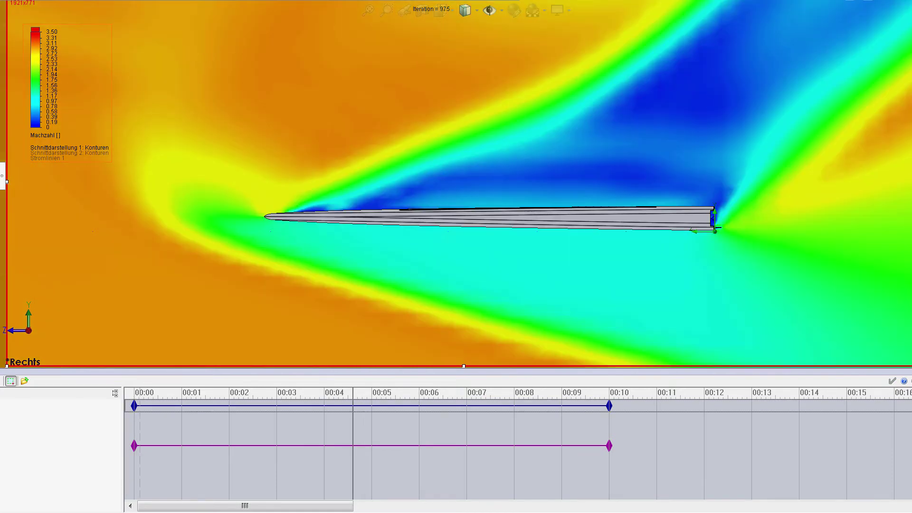
pyautogui.moveTo(353, 398); pyautogui.dragTo(362, 398)
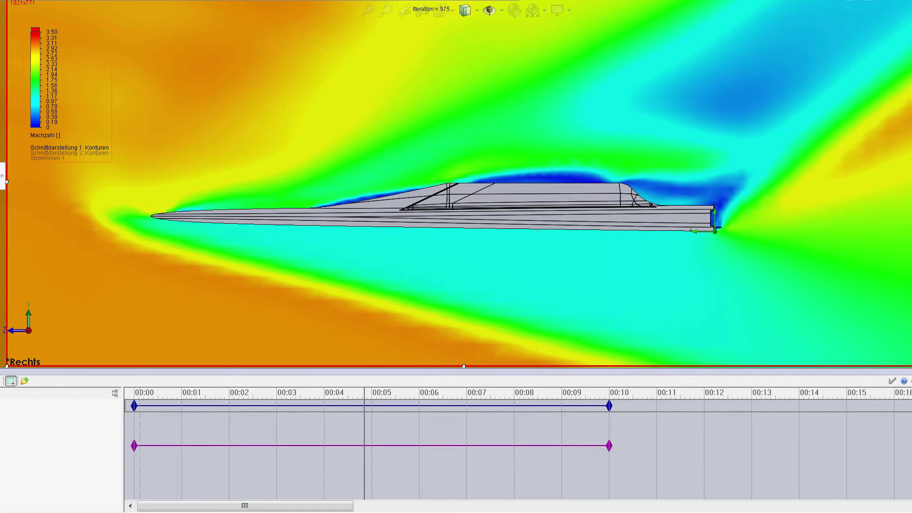
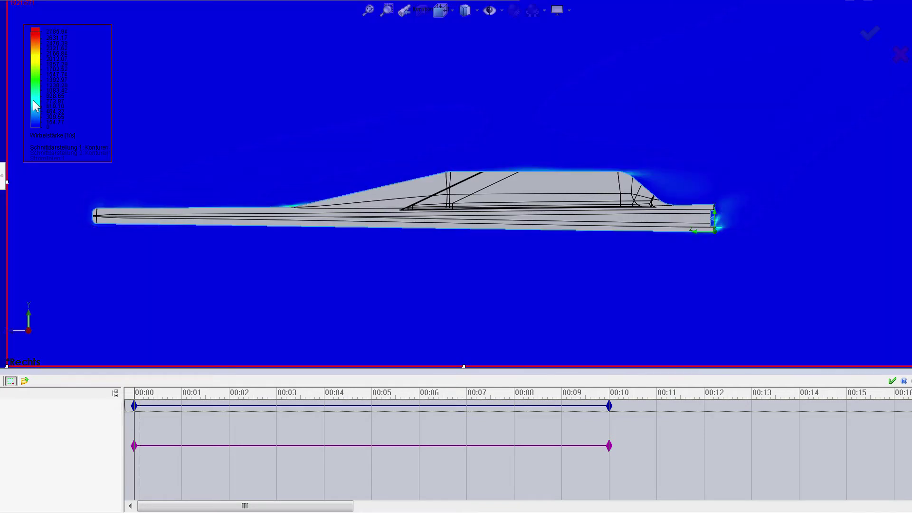
# Step: Rescale the cut plot legend to a maximum of 500
pyautogui.rightClick(34, 101)
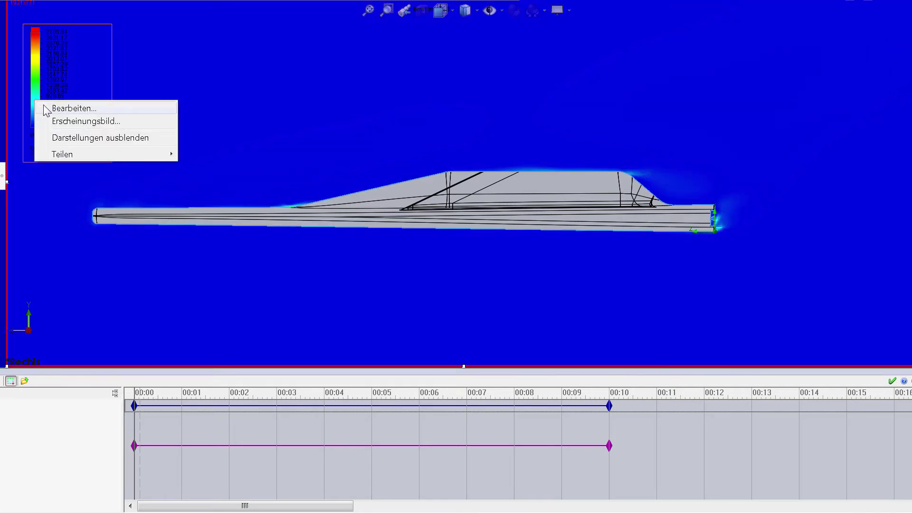
pyautogui.click(43, 104)
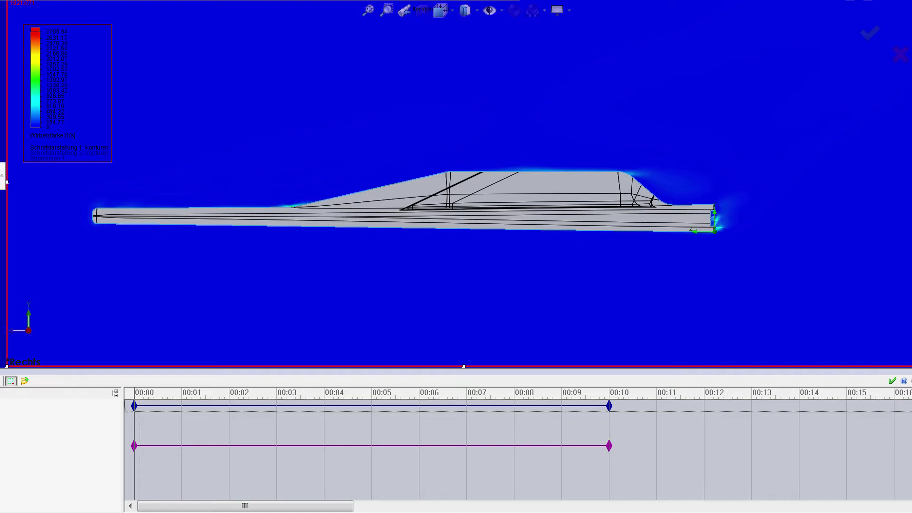
pyautogui.press('Return')
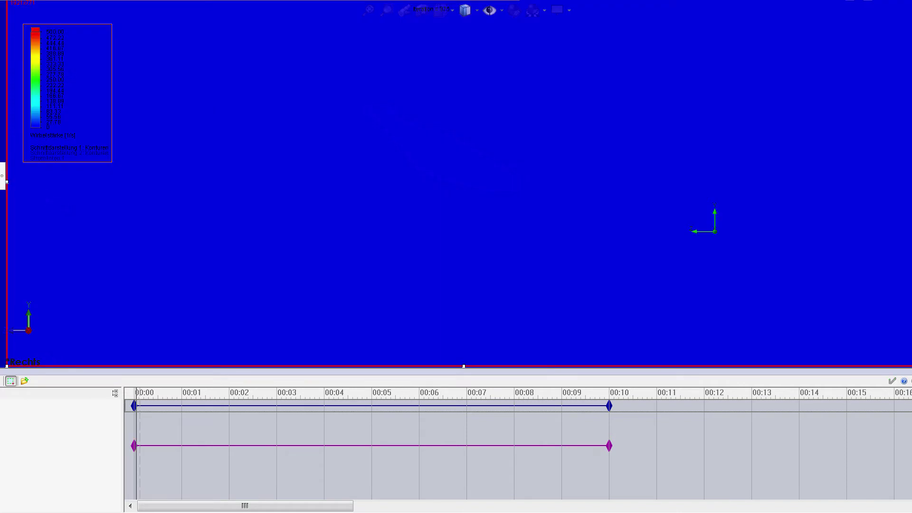
# Step: Jump the animation to about 4.7 s and let it play through the vorticity contours
pyautogui.click(357, 397)
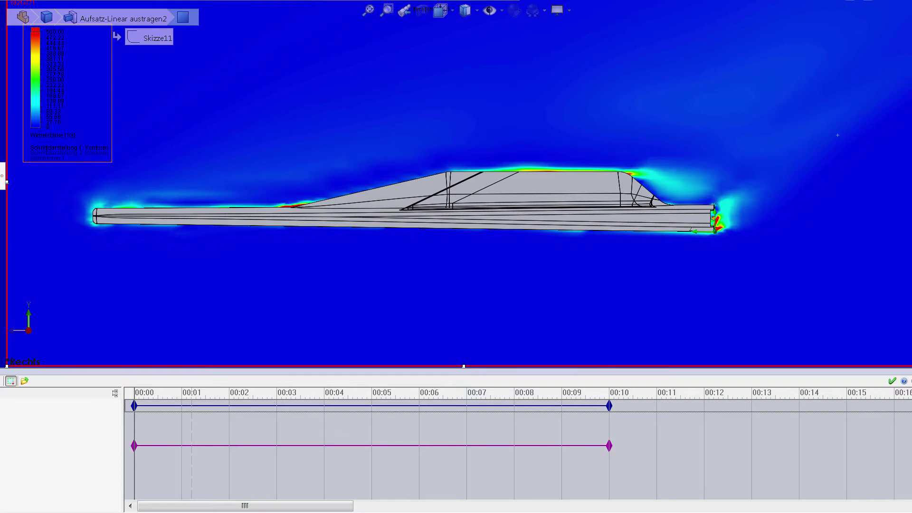
# Step: Switch the cut plot to speed of sound, range 300–680 m/s, and enlarge the graphics view
pyautogui.rightClick(40, 120)
pyautogui.click(41, 122)
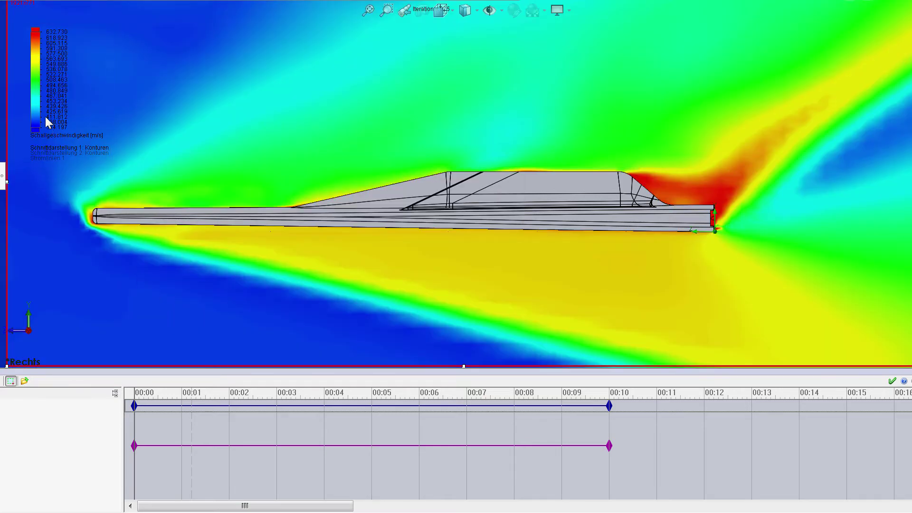
pyautogui.rightClick(41, 108)
pyautogui.click(49, 116)
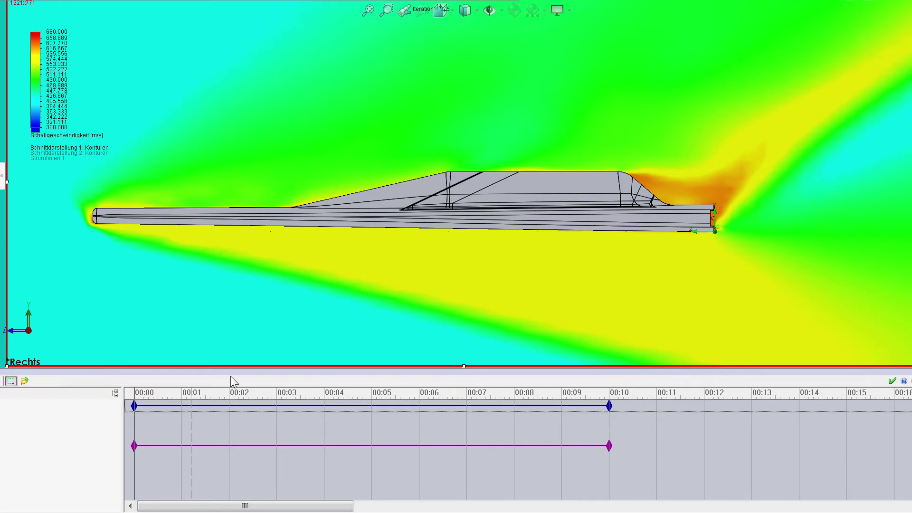
pyautogui.moveTo(232, 374); pyautogui.dragTo(231, 387)
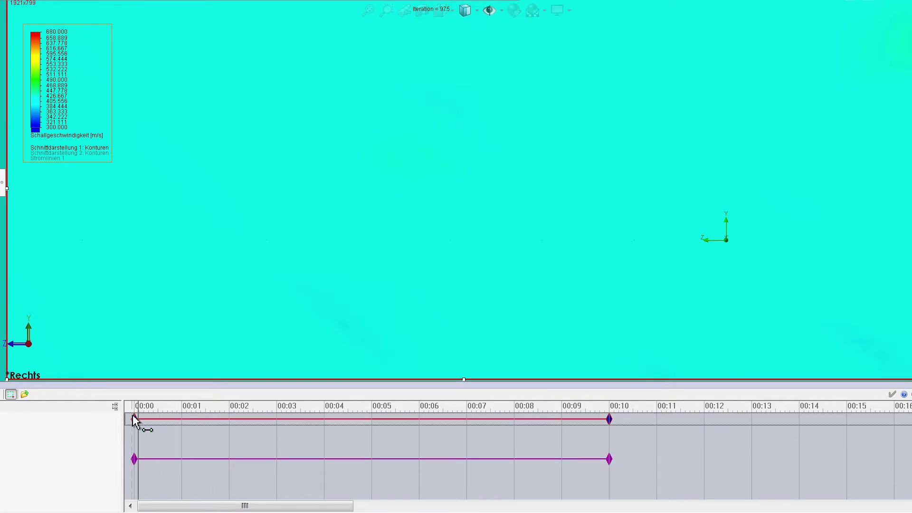
# Step: Replay the animation from about 4.8 s, ending on speed-of-sound contours
pyautogui.click(356, 422)
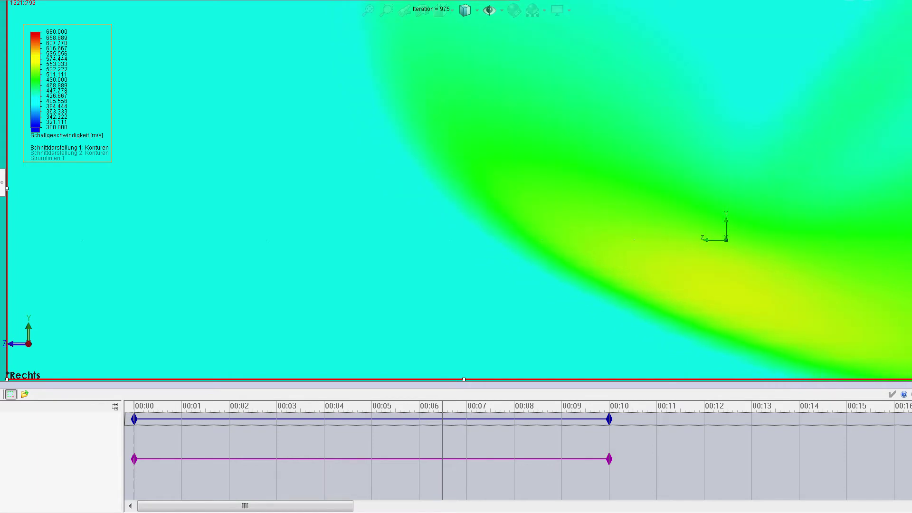
# Step: Change the cut plot's parameter to specific heat capacity (Spezifische Wärmekapazität)
pyautogui.rightClick(50, 108)
pyautogui.click(55, 127)
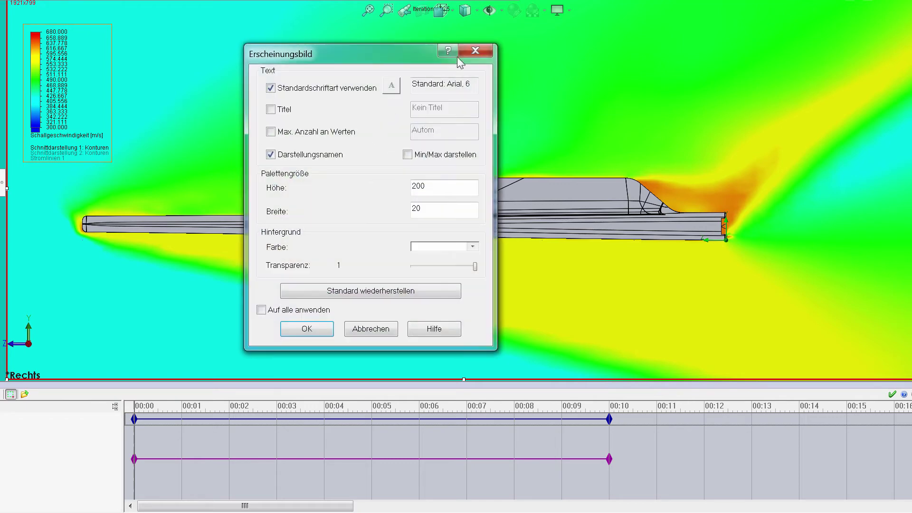
pyautogui.click(465, 64)
pyautogui.rightClick(38, 99)
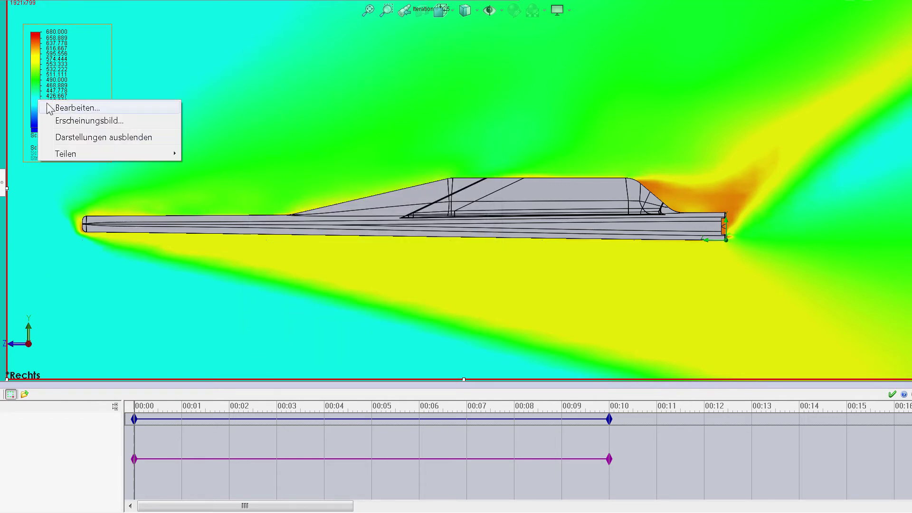
pyautogui.click(48, 118)
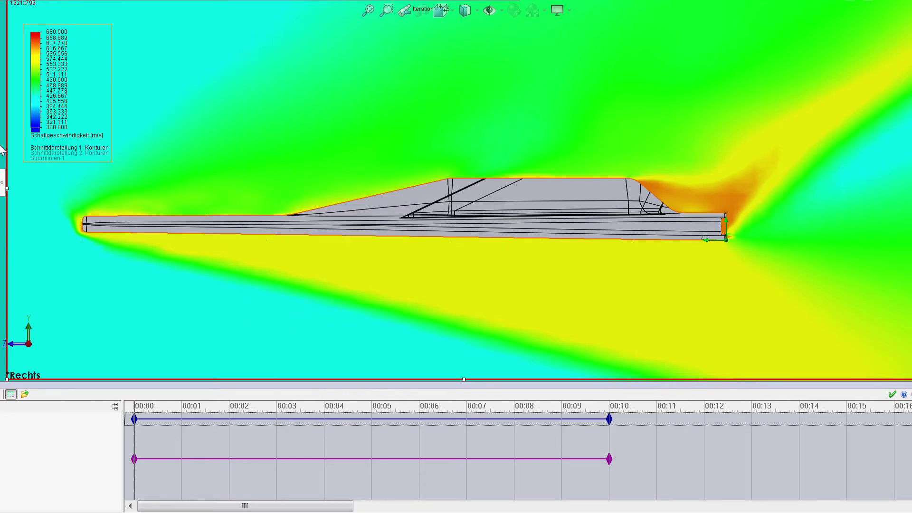
pyautogui.click(3, 182)
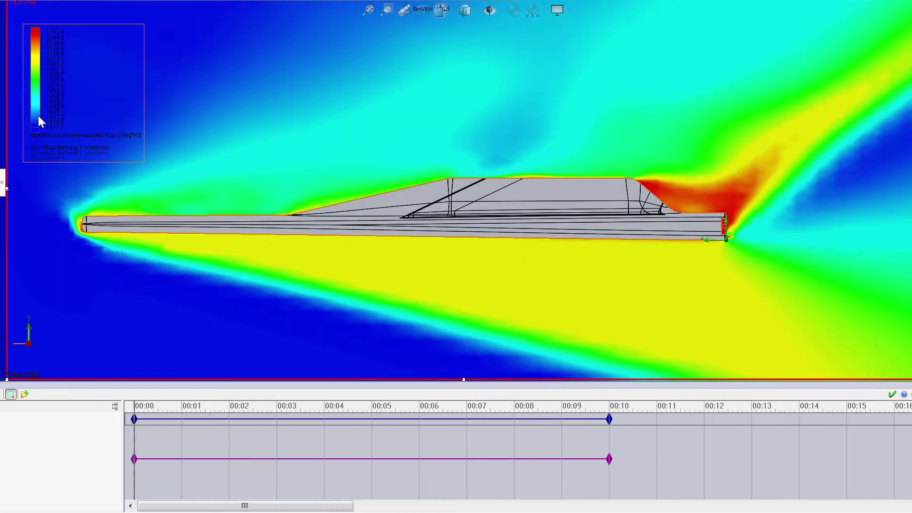
# Step: Set the specific heat legend range to 960–1160 J/(kg·K)
pyautogui.rightClick(45, 124)
pyautogui.click(48, 125)
pyautogui.click(509, 173)
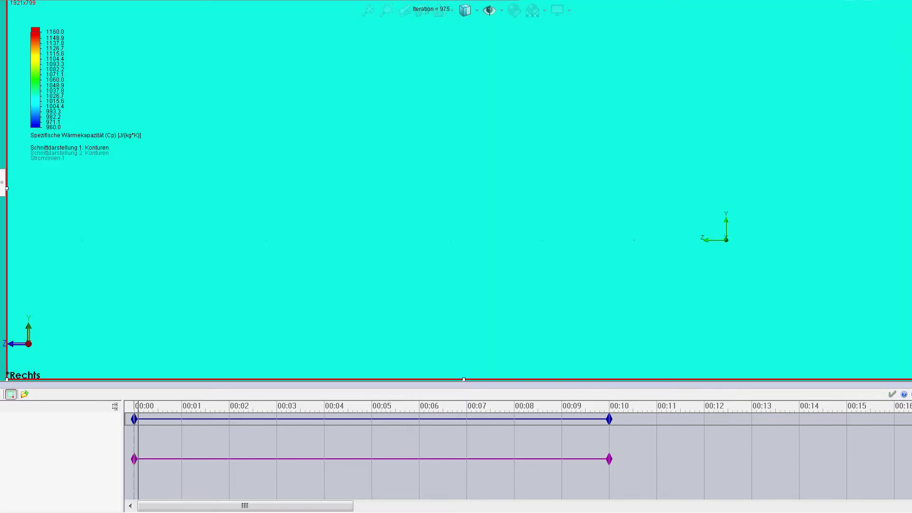
# Step: Move the specific heat capacity animation to about 4.9 s and play it
pyautogui.click(140, 420)
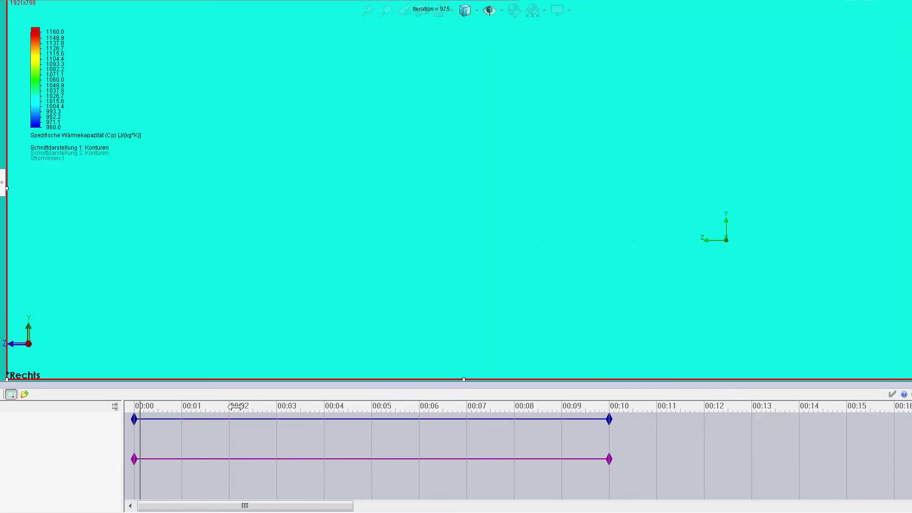
pyautogui.moveTo(372, 412); pyautogui.dragTo(367, 411)
pyautogui.click(327, 423)
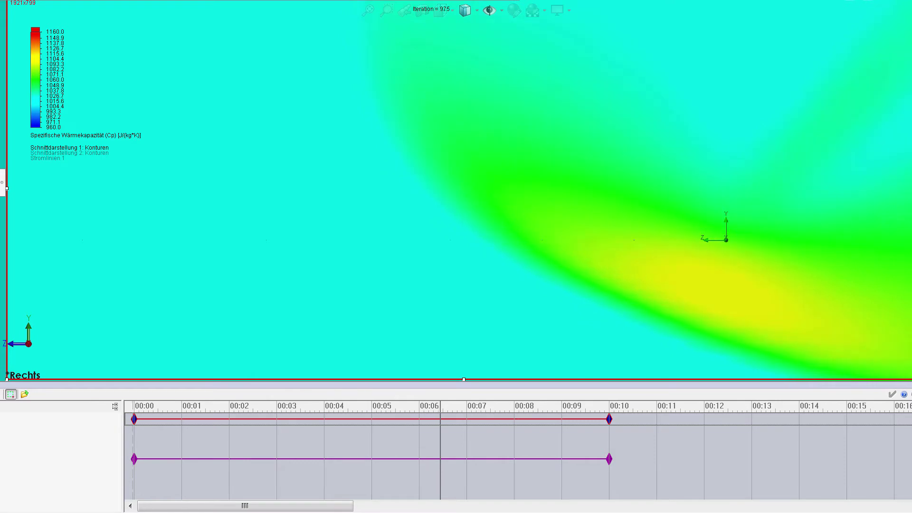
# Step: Edit the cut plot to show another quantity, leaving a near-uniform blue field
pyautogui.rightClick(38, 91)
pyautogui.click(51, 97)
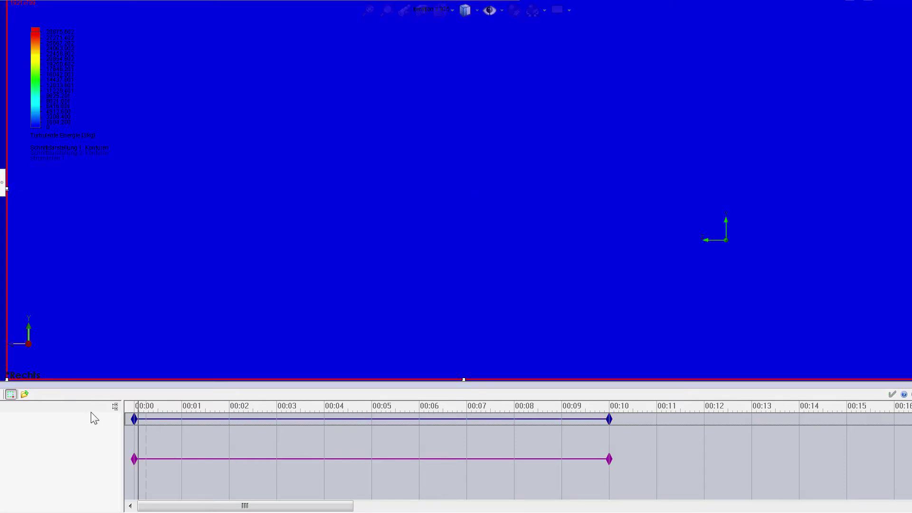
# Step: Restart the animation from about 4.8 s, revealing a hot spot behind the body
pyautogui.click(139, 406)
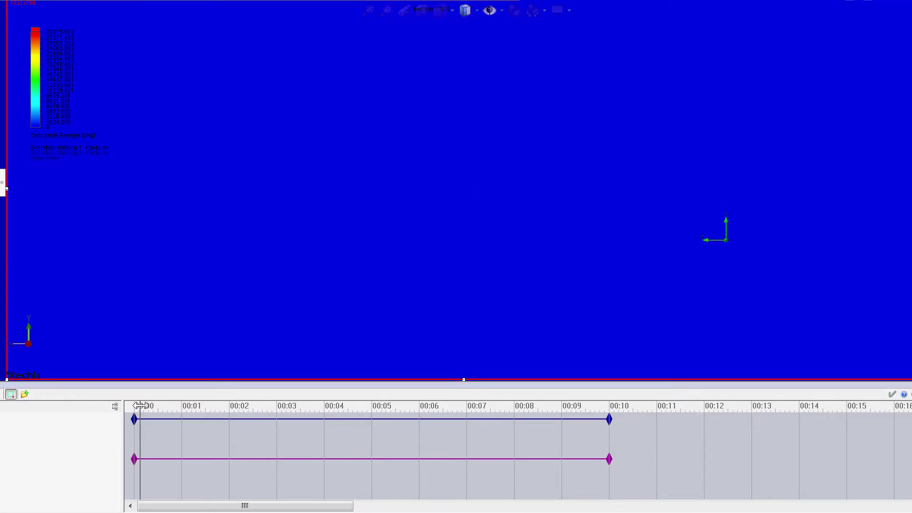
pyautogui.click(362, 406)
# Step: Step the cut plot to the next quantity in the parameter list
pyautogui.rightClick(40, 100)
pyautogui.click(46, 106)
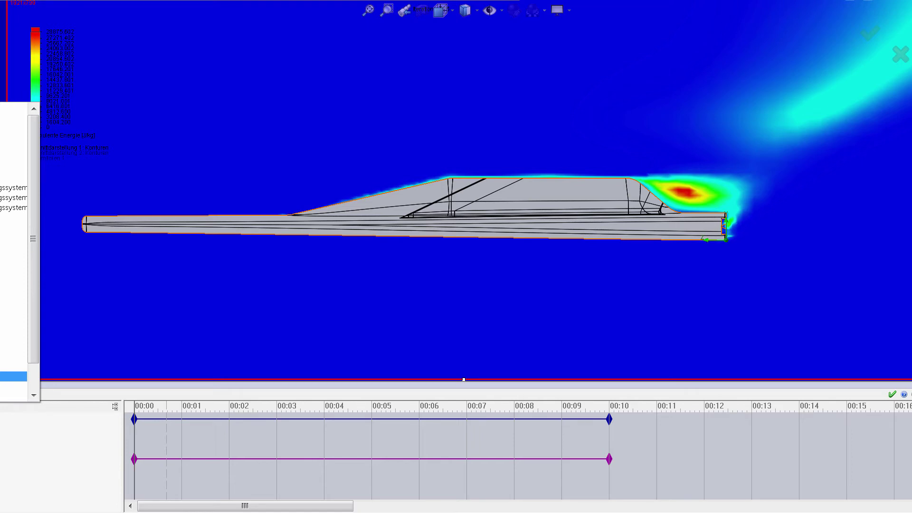
pyautogui.press('Down')
pyautogui.press('Down')
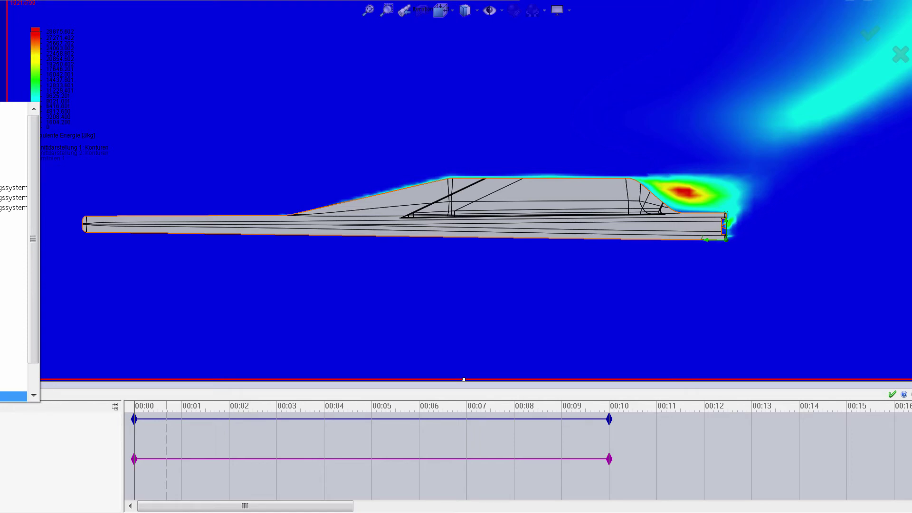
pyautogui.press('Escape')
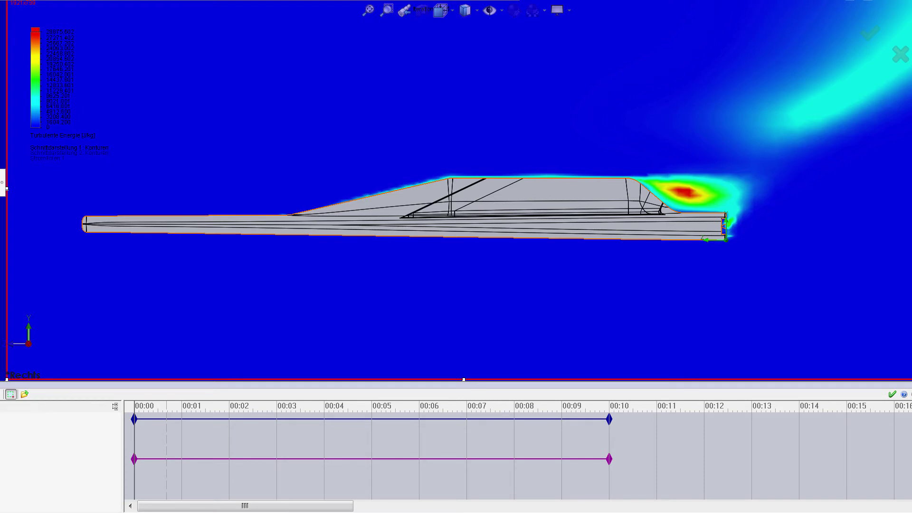
# Step: Browse the full parameter list without changes, then zoom to fit the model
pyautogui.hotkey('alt', 'Down')
pyautogui.press('Return')
pyautogui.click(360, 269)
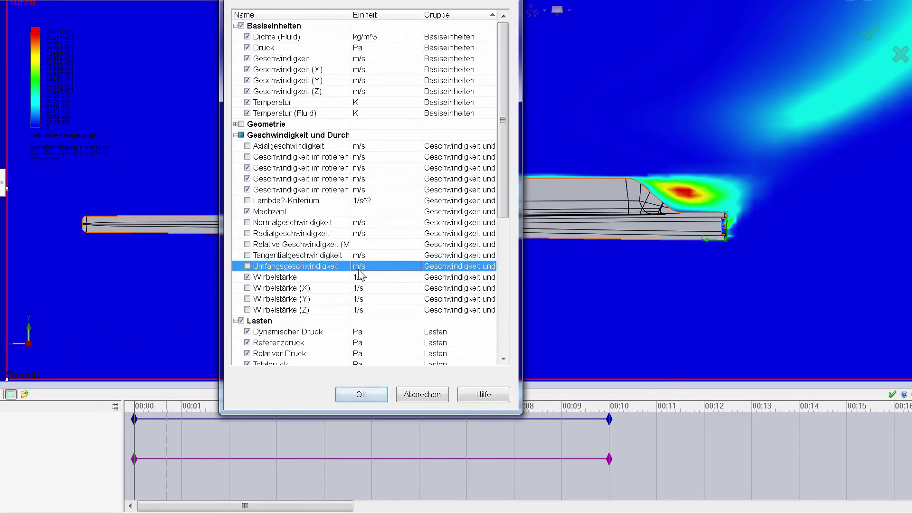
pyautogui.scroll(-8, 359, 275)
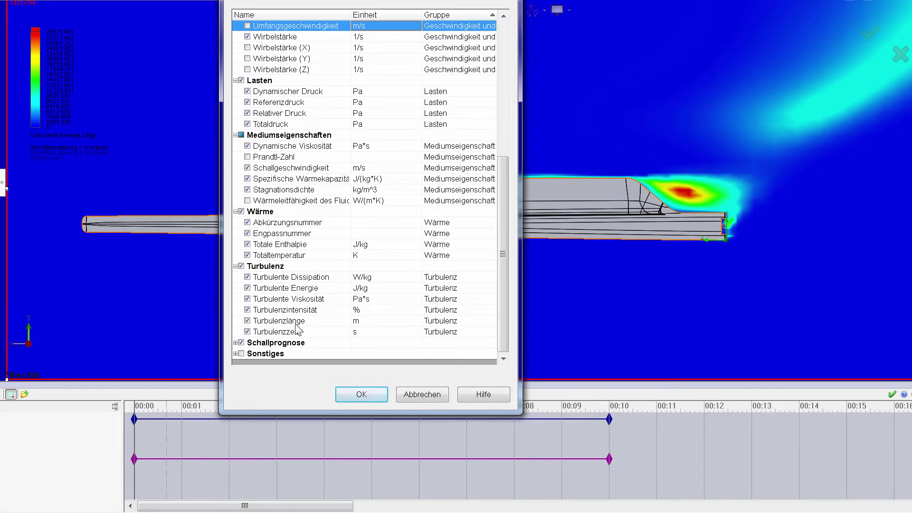
pyautogui.click(411, 398)
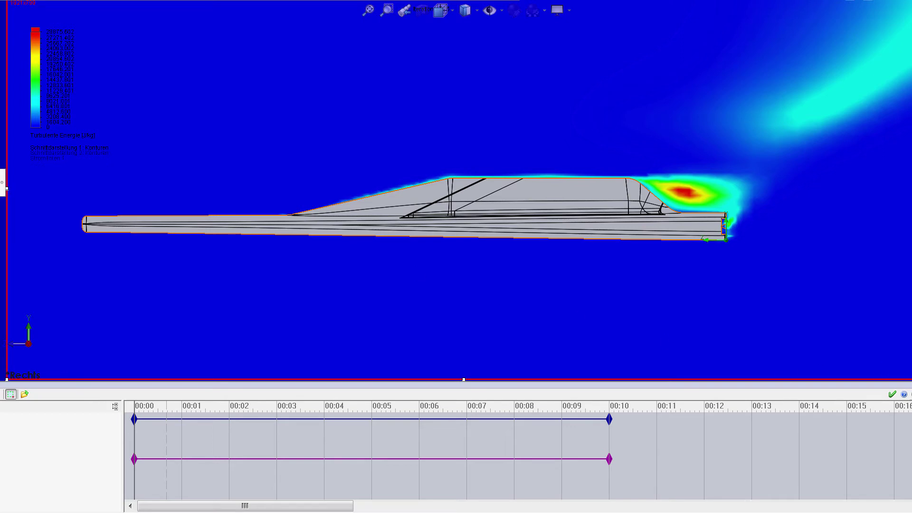
pyautogui.press('f')
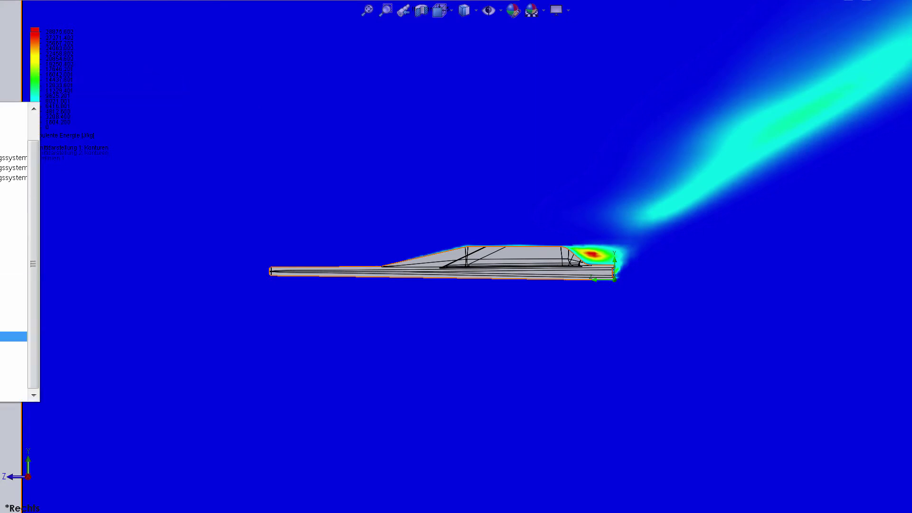
# Step: Show pressure contours with a 0–360 Pa legend, fitting the whole domain in view
pyautogui.doubleClick(14, 116)
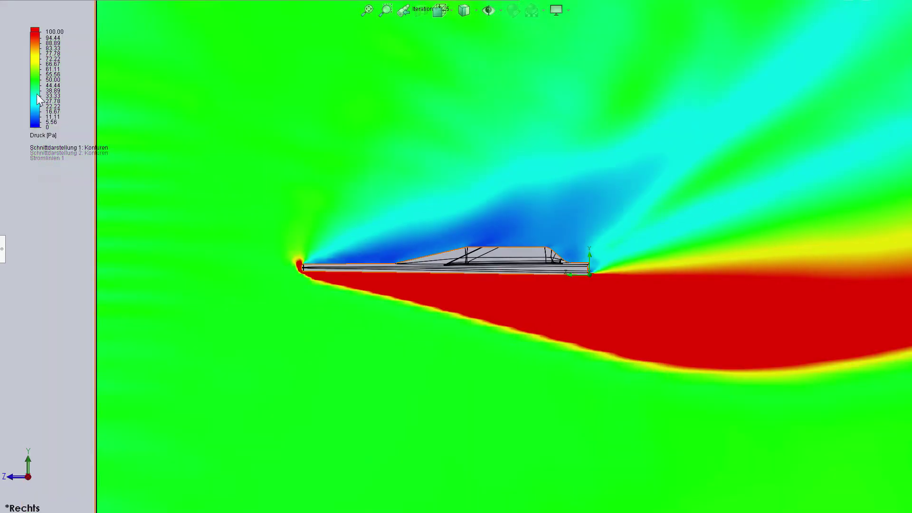
pyautogui.press('f')
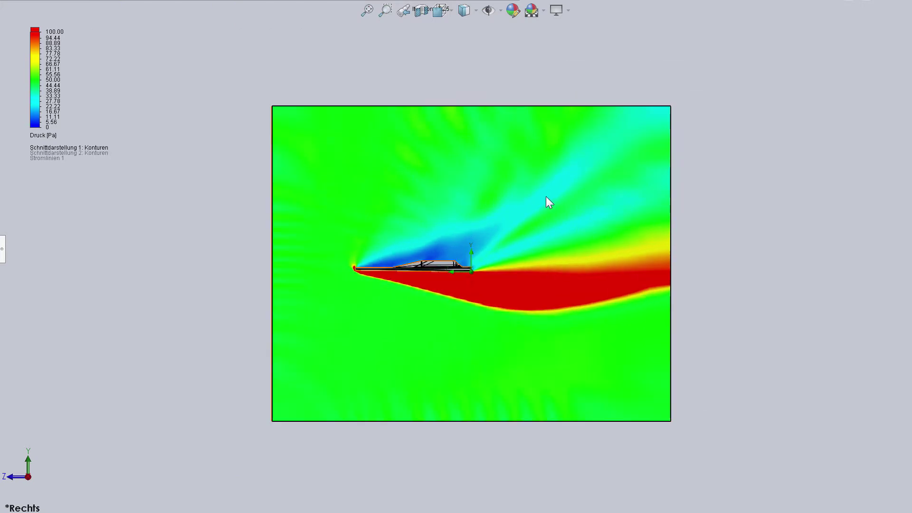
pyautogui.scroll(-3, 546, 197)
pyautogui.rightClick(36, 99)
pyautogui.click(71, 107)
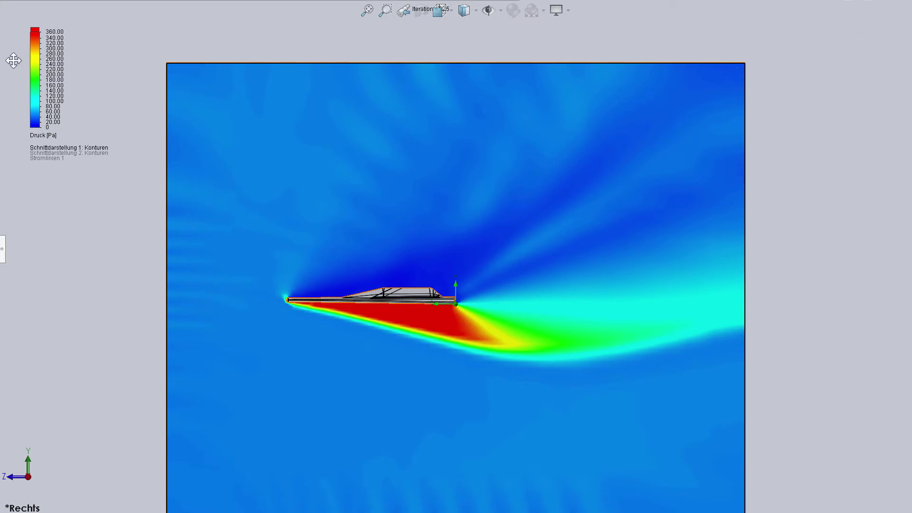
# Step: Change the legend parameter from pressure to Geschwindigkeit (X), spanning −1000 to 1000 m/s
pyautogui.rightClick(32, 65)
pyautogui.press('Escape')
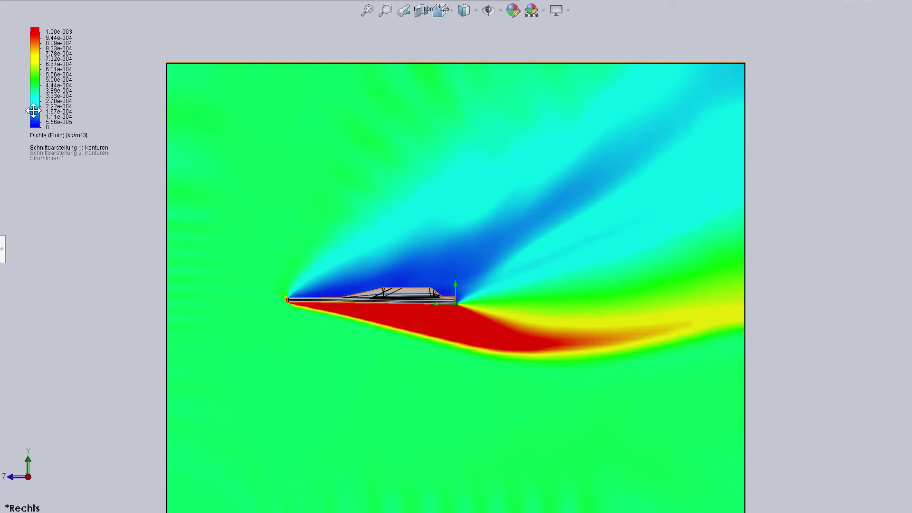
pyautogui.rightClick(32, 103)
pyautogui.click(53, 114)
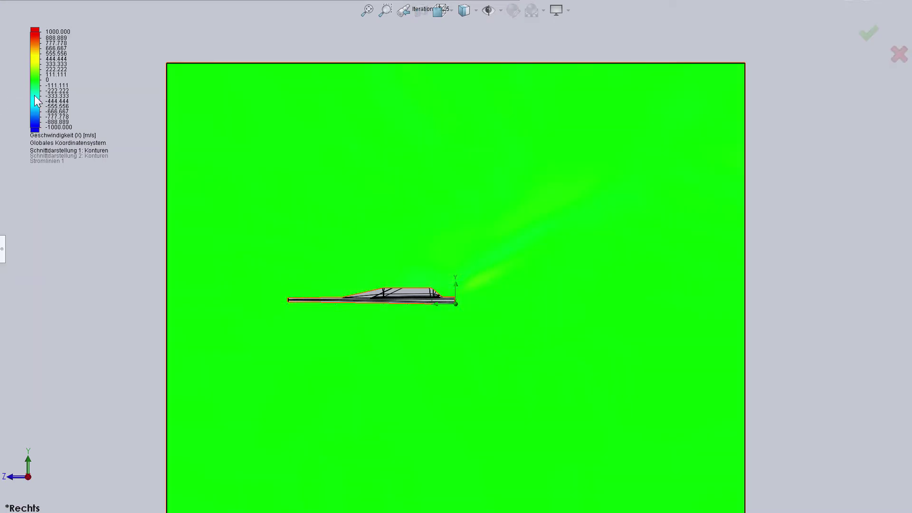
# Step: Cycle the legend parameter through Geschwindigkeit (Y), (Z) and Geschwindigkeit, ending on Temperatur (220–1100 K)
pyautogui.rightClick(46, 102)
pyautogui.click(5, 113)
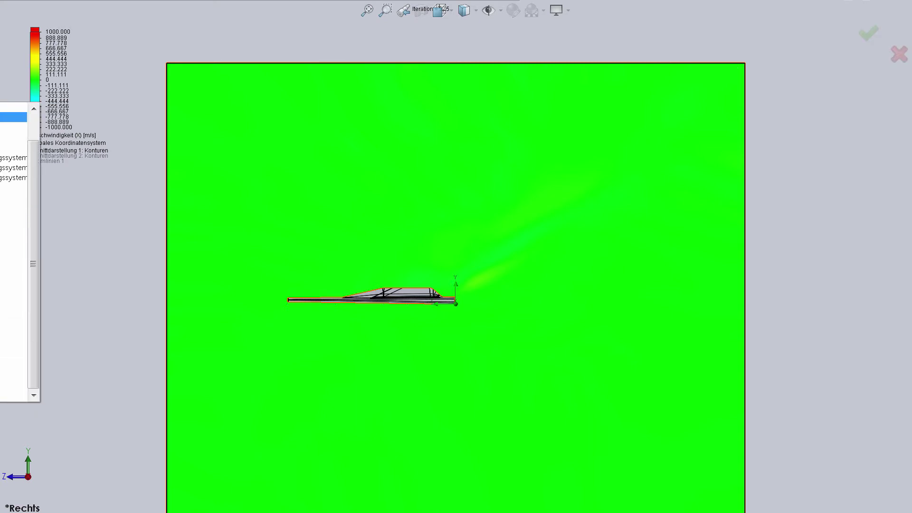
pyautogui.rightClick(38, 98)
pyautogui.press('Escape')
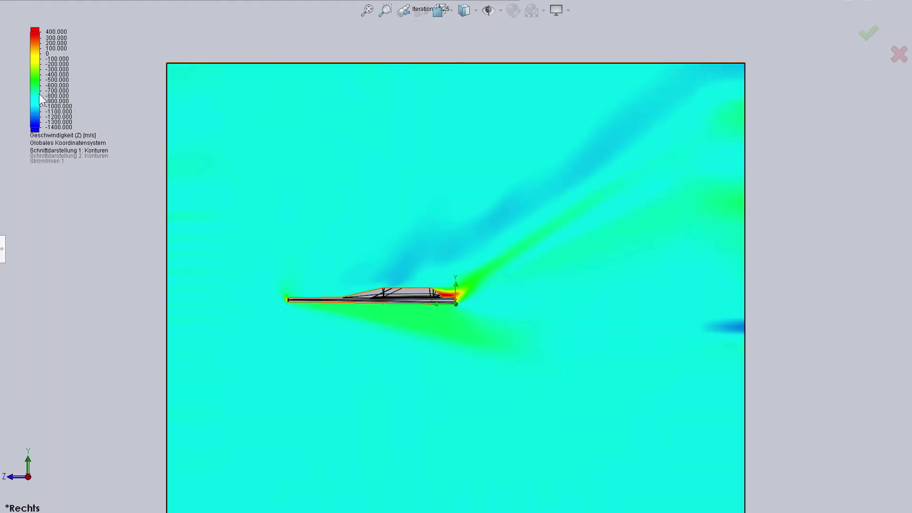
pyautogui.rightClick(44, 95)
pyautogui.click(58, 101)
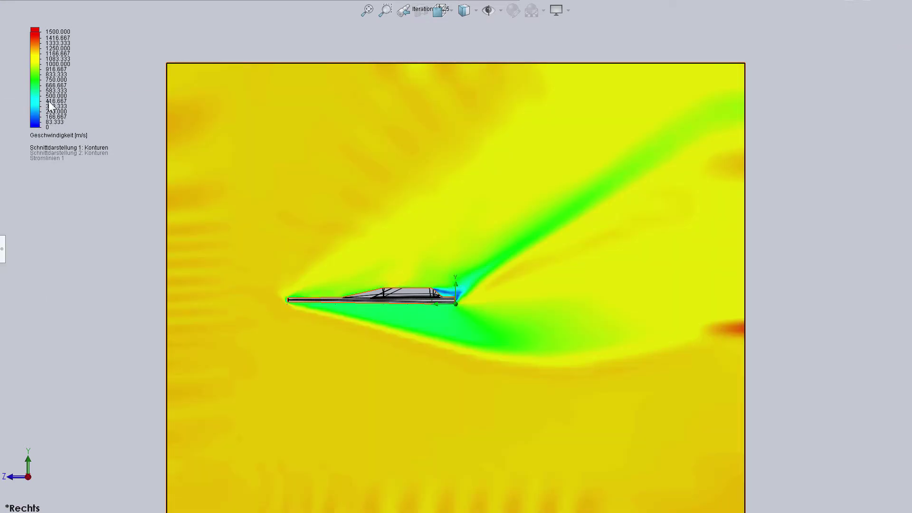
pyautogui.rightClick(44, 98)
pyautogui.click(58, 102)
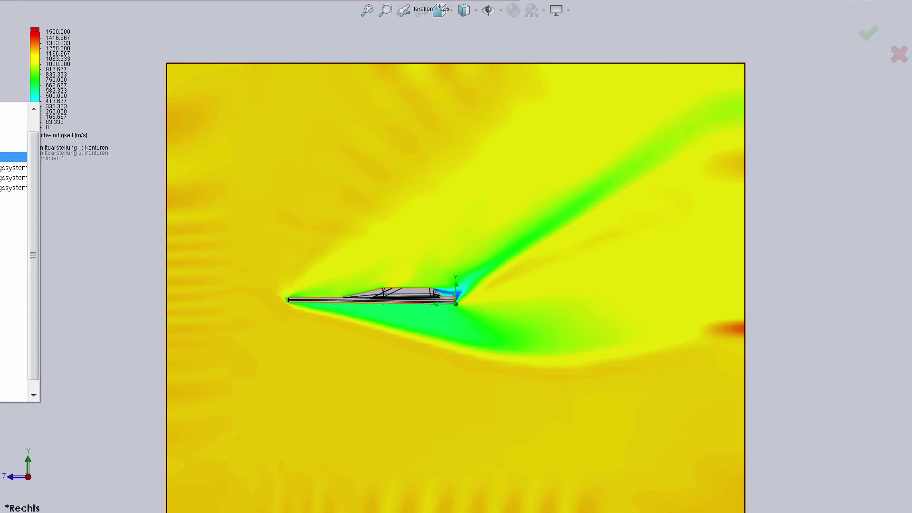
pyautogui.press('Return')
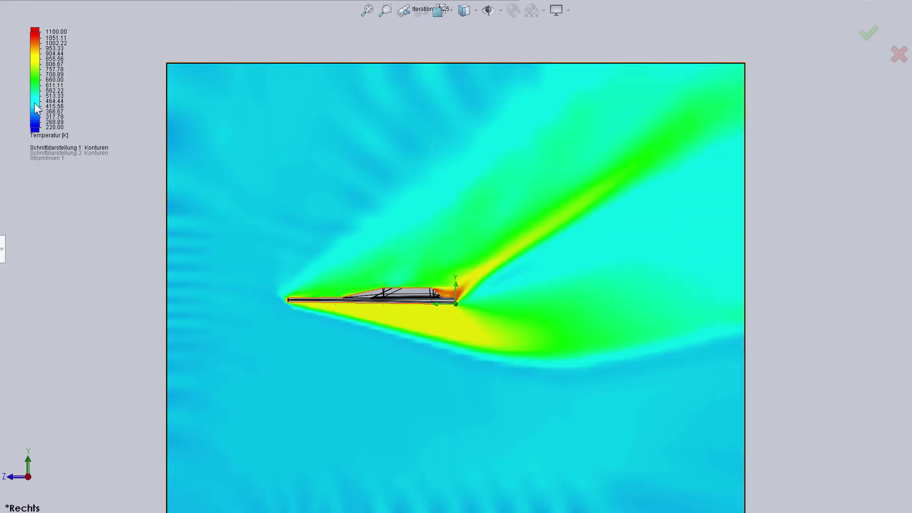
# Step: Set the legend parameter back to Druck (0–400 Pa) and switch to the Vorderseite view
pyautogui.rightClick(36, 104)
pyautogui.click(53, 112)
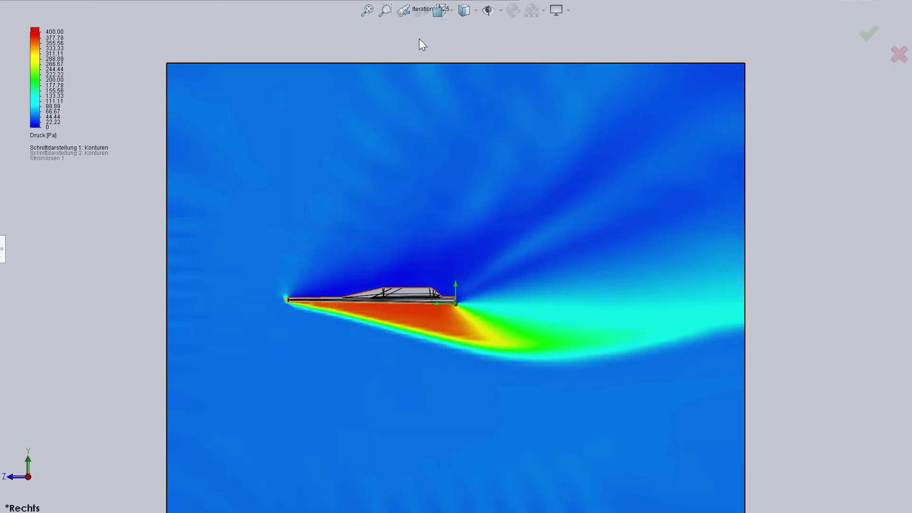
pyautogui.click(439, 10)
pyautogui.click(460, 68)
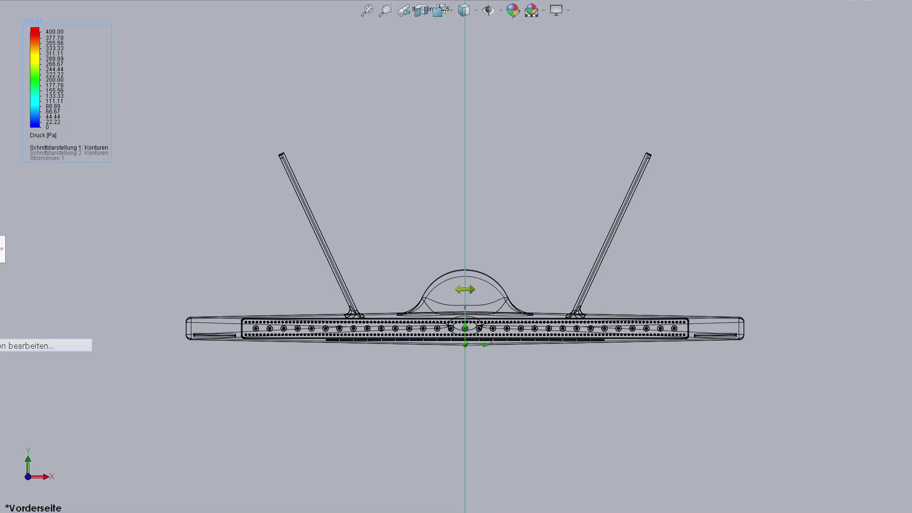
# Step: Move the colour legend to the right and expand the LSP4 design tree flyout
pyautogui.moveTo(67, 90); pyautogui.dragTo(149, 90)
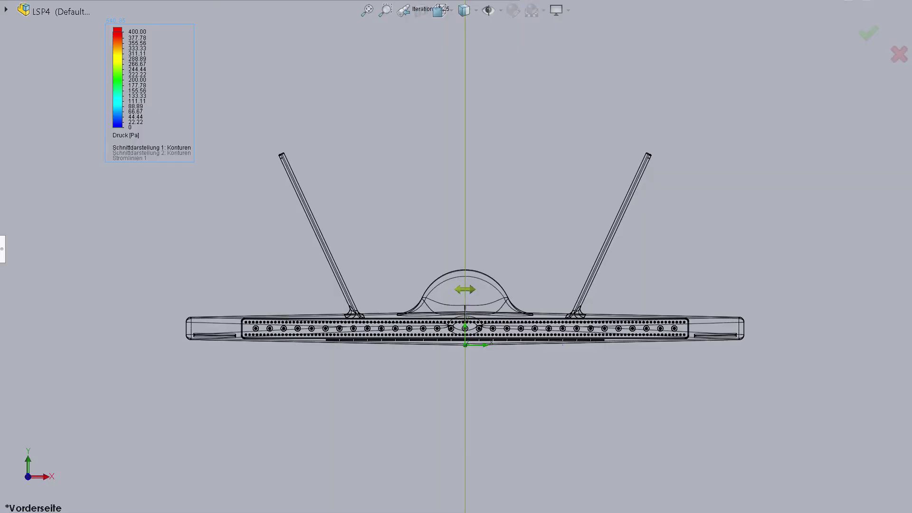
pyautogui.click(7, 9)
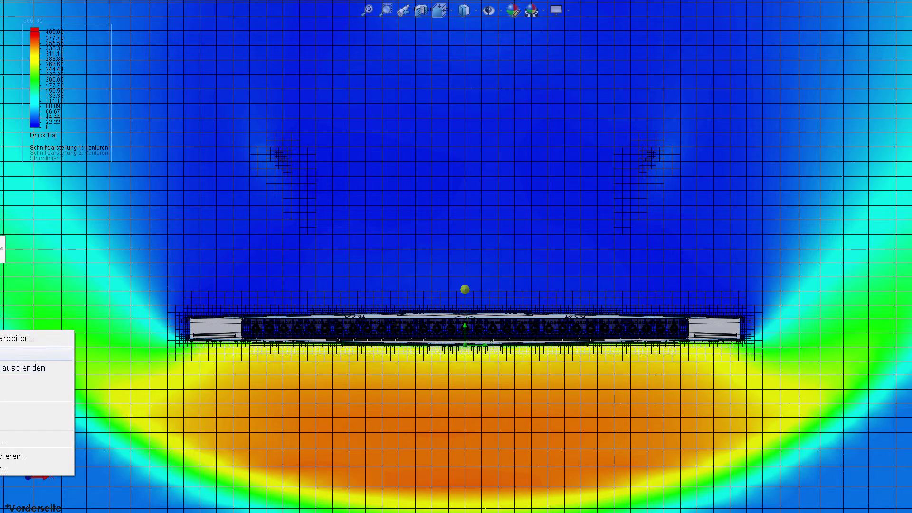
# Step: Open a 0–10 s Animation timeline for the cut plot, then enlarge and zoom the viewport
pyautogui.click(36, 422)
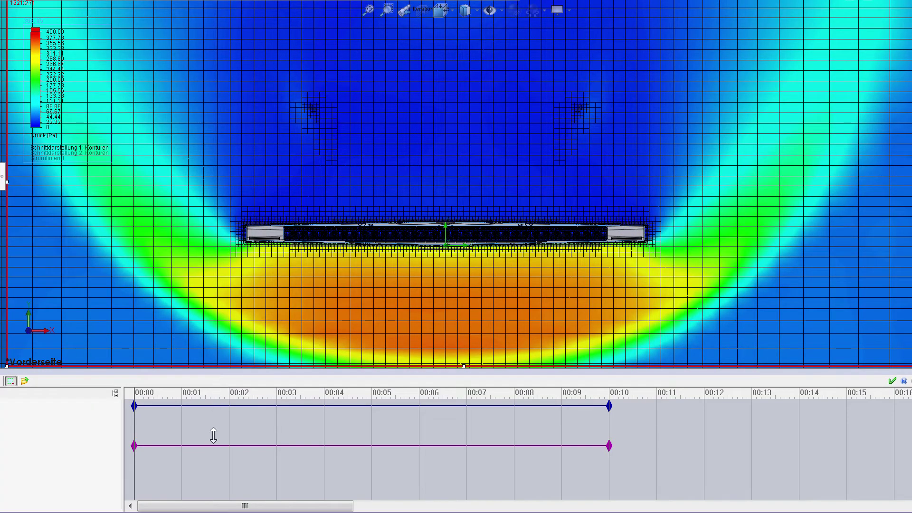
pyautogui.moveTo(214, 454); pyautogui.dragTo(214, 454)
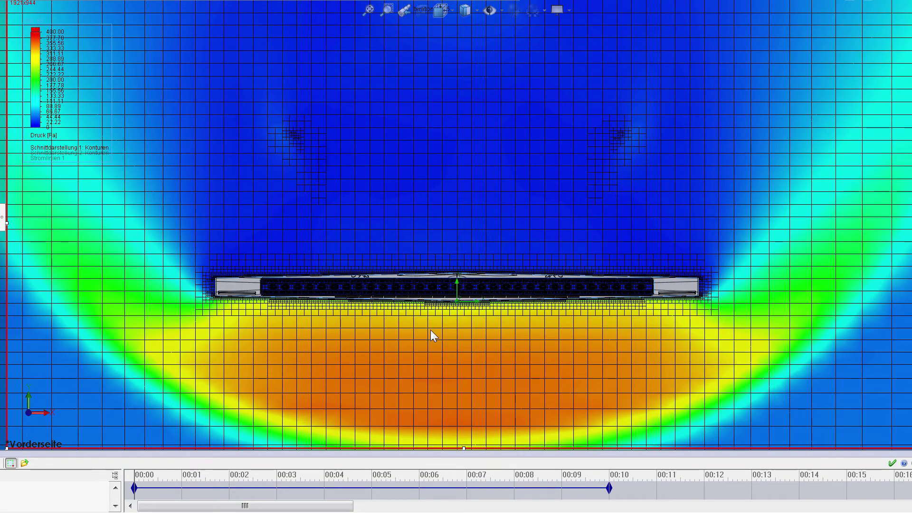
pyautogui.scroll(2, 480, 214)
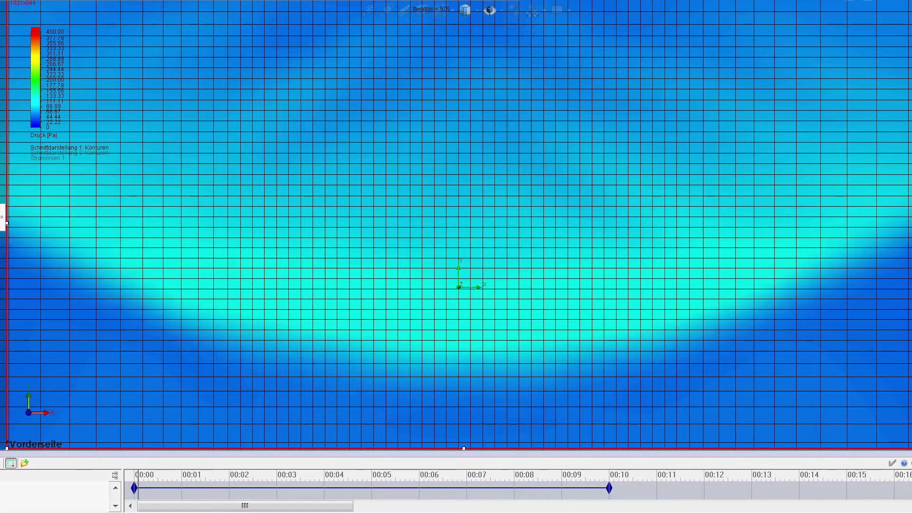
# Step: Scrub the pressure cut-plot animation to about 2.7 seconds
pyautogui.click(263, 477)
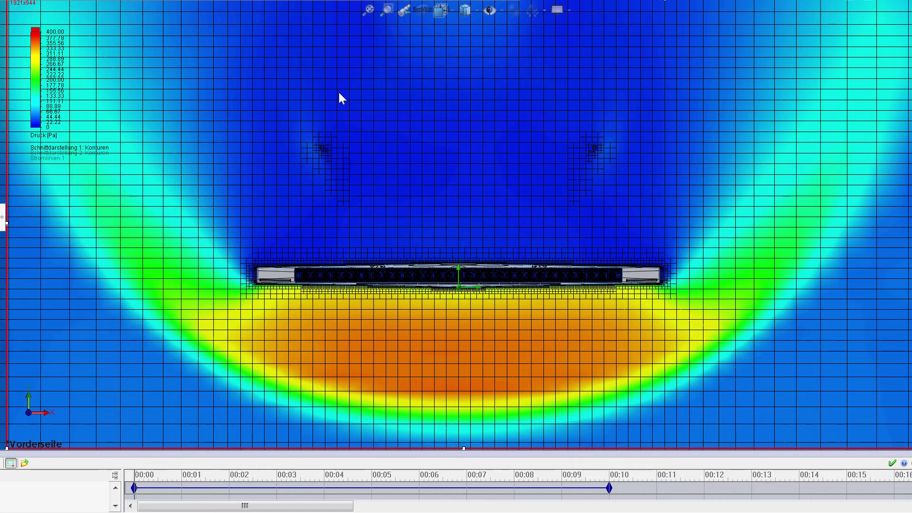
# Step: Switch the legend parameter to Dichte (Fluid) and jump the animation to about 4.4 s
pyautogui.rightClick(33, 112)
pyautogui.click(47, 111)
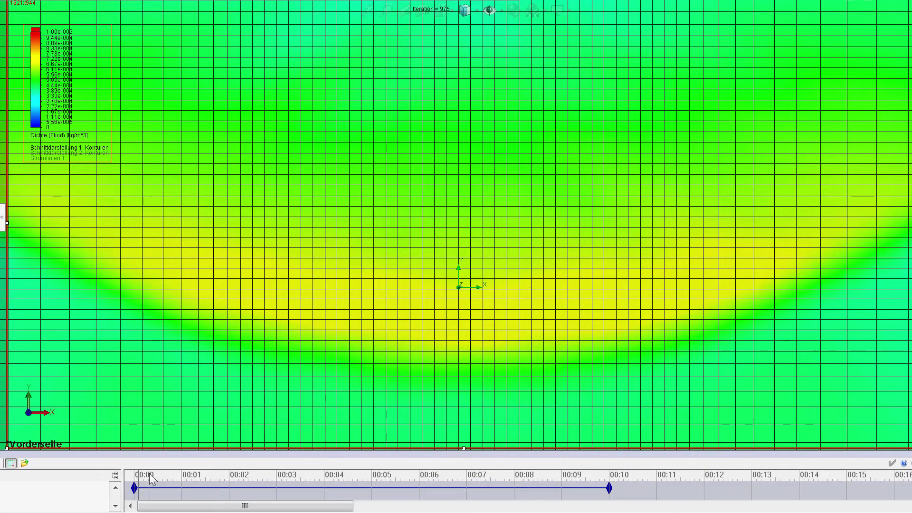
pyautogui.click(344, 475)
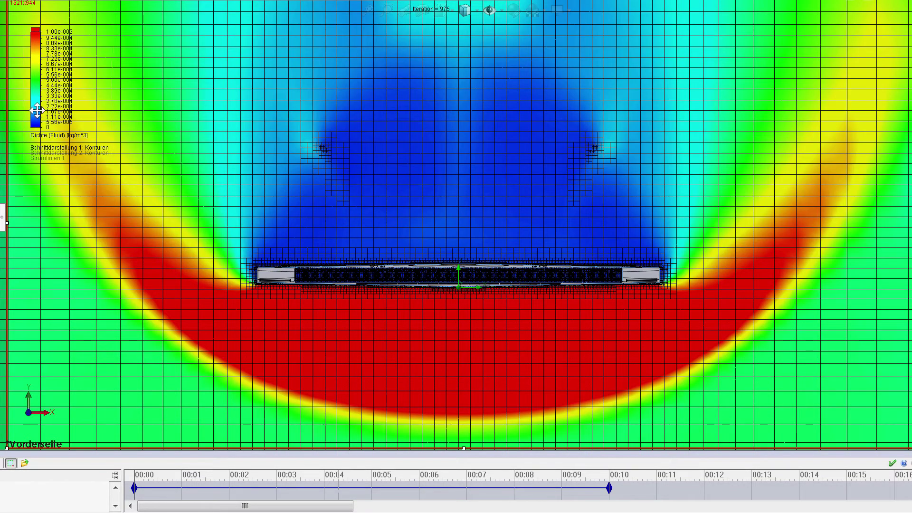
# Step: Change the cut plot parameter from density to velocity, on a 0–1500 m/s scale
pyautogui.rightClick(38, 114)
pyautogui.click(43, 120)
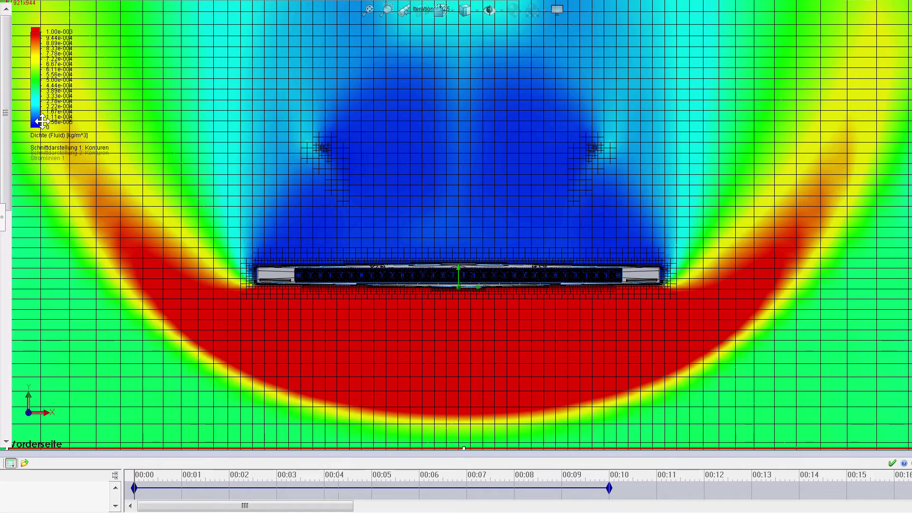
pyautogui.click(2, 217)
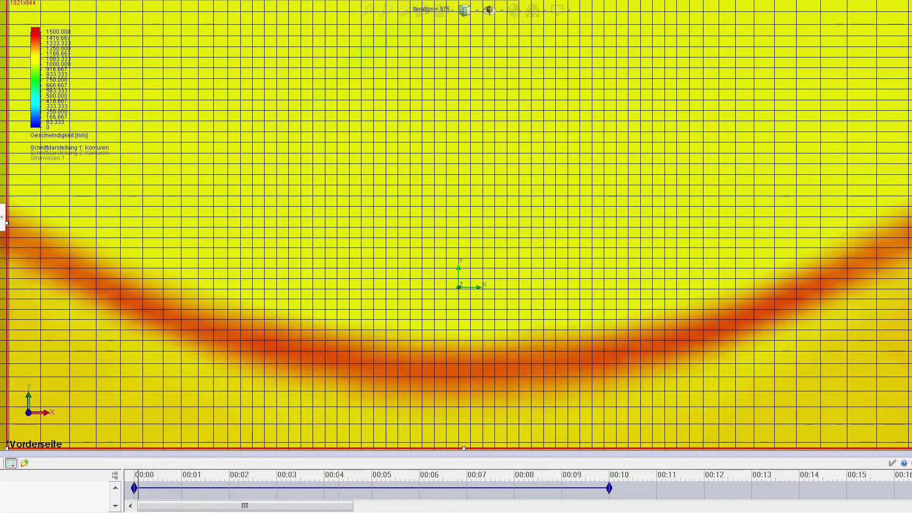
# Step: Drag the animation time bar forward to about 4 seconds
pyautogui.moveTo(141, 475); pyautogui.dragTo(325, 476)
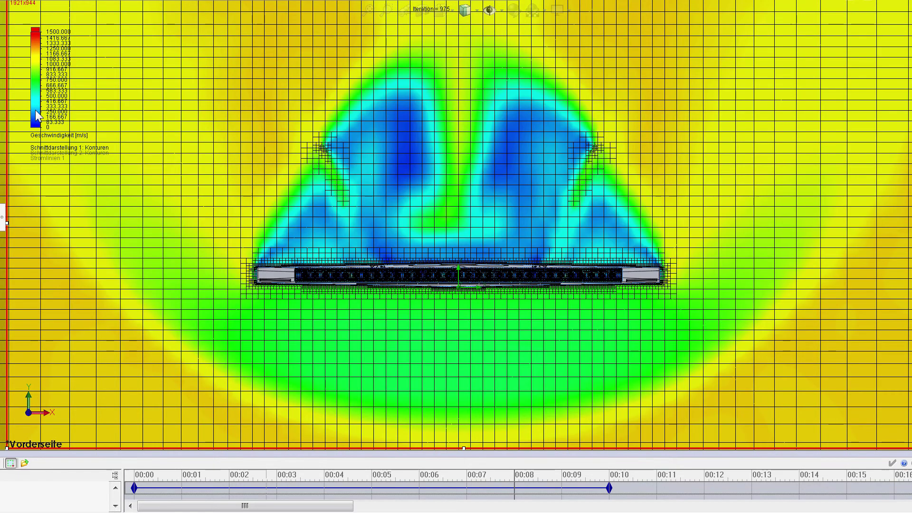
pyautogui.rightClick(35, 110)
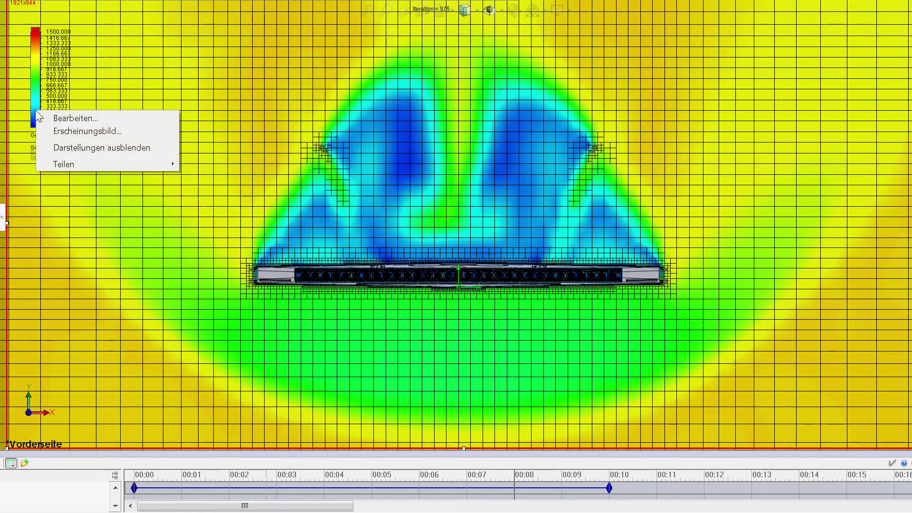
pyautogui.click(45, 113)
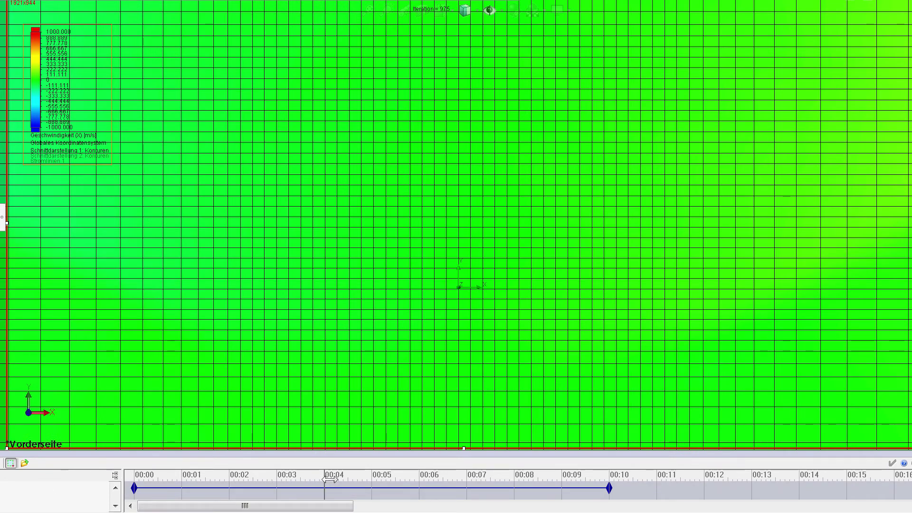
# Step: Scrub the animation forward to about 4 seconds and bring up the colour legend's options
pyautogui.moveTo(324, 480); pyautogui.dragTo(353, 480)
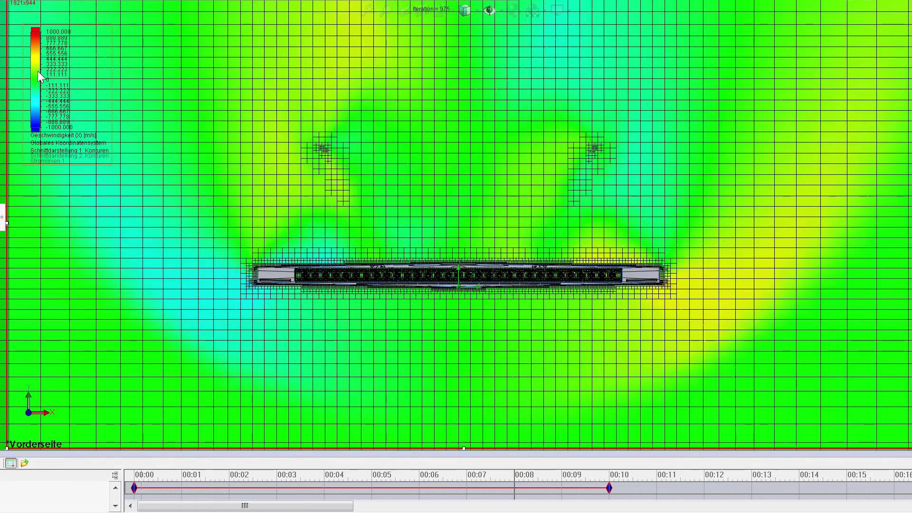
pyautogui.rightClick(38, 70)
# Step: Switch the cut plot legend to Velocity (Y) and scrub the animation to nearly 5 s
pyautogui.click(43, 79)
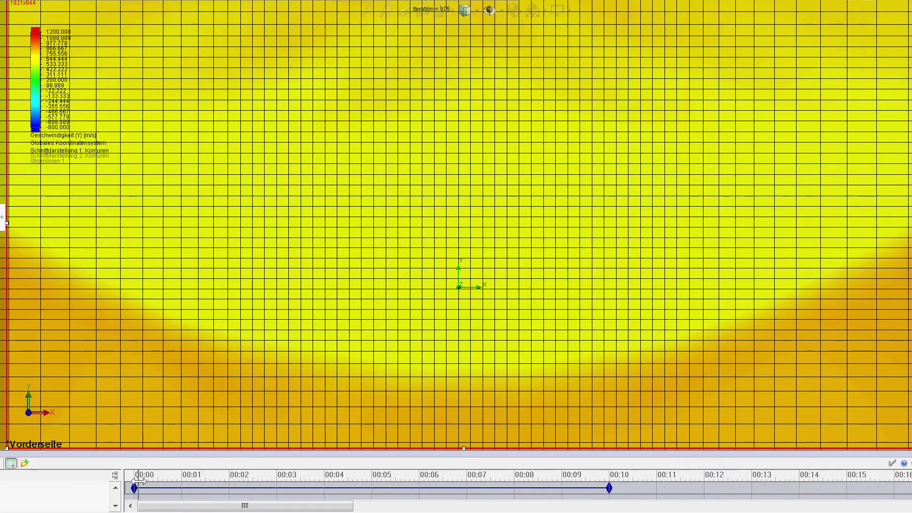
pyautogui.click(318, 491)
pyautogui.moveTo(317, 491); pyautogui.dragTo(364, 490)
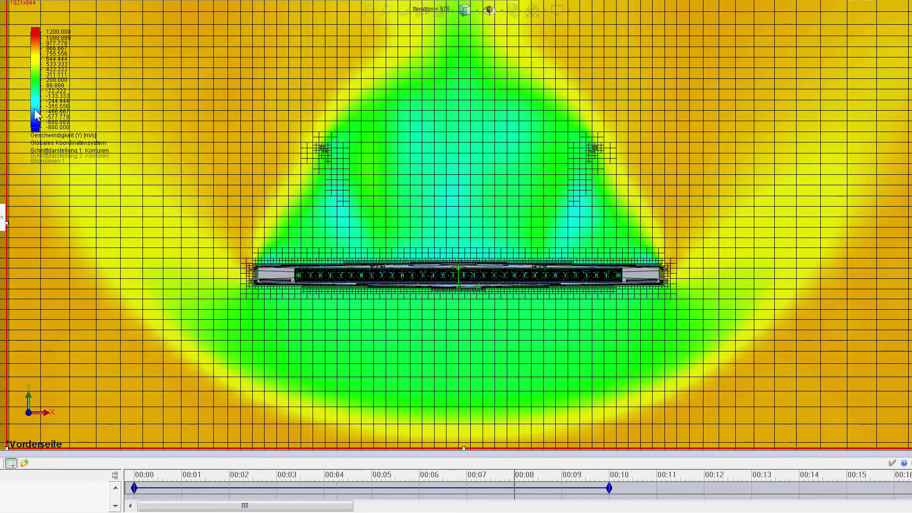
# Step: Leave the animation, switch the cut plot to Temperature, and enlarge the plot view above the timeline
pyautogui.rightClick(34, 110)
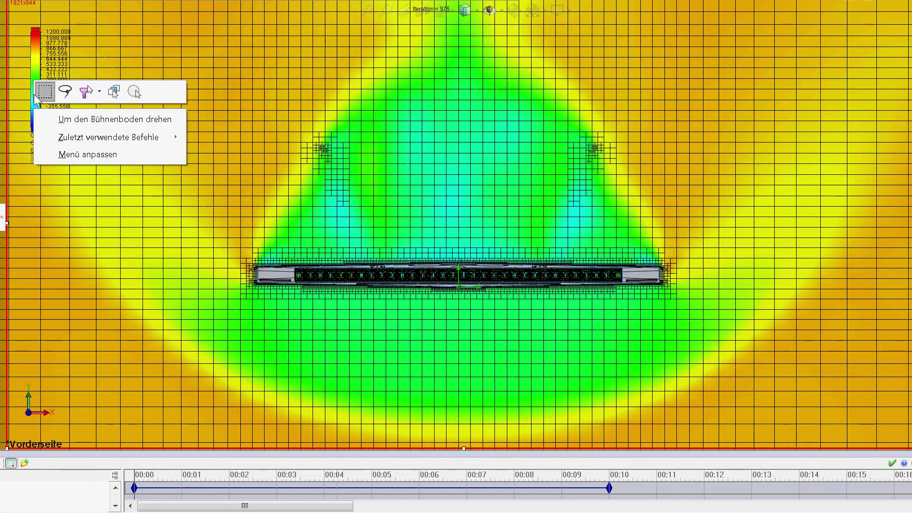
pyautogui.rightClick(36, 63)
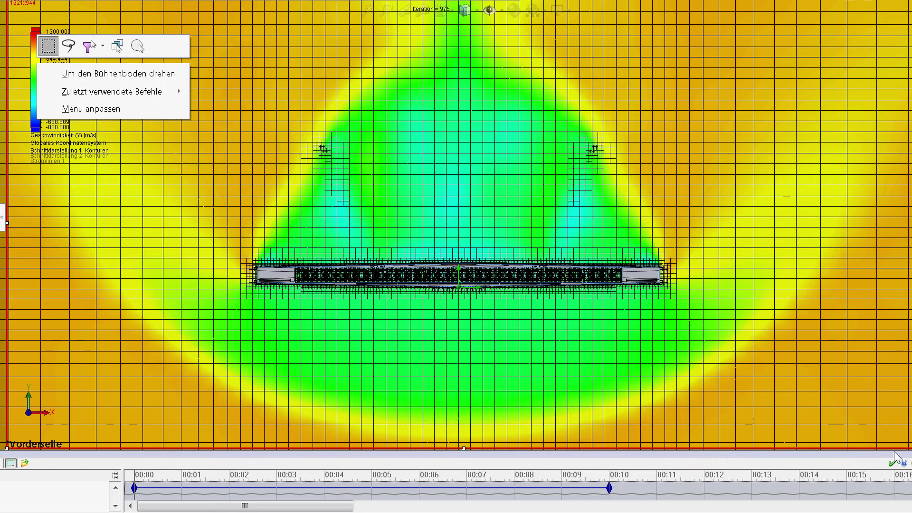
pyautogui.click(163, 171)
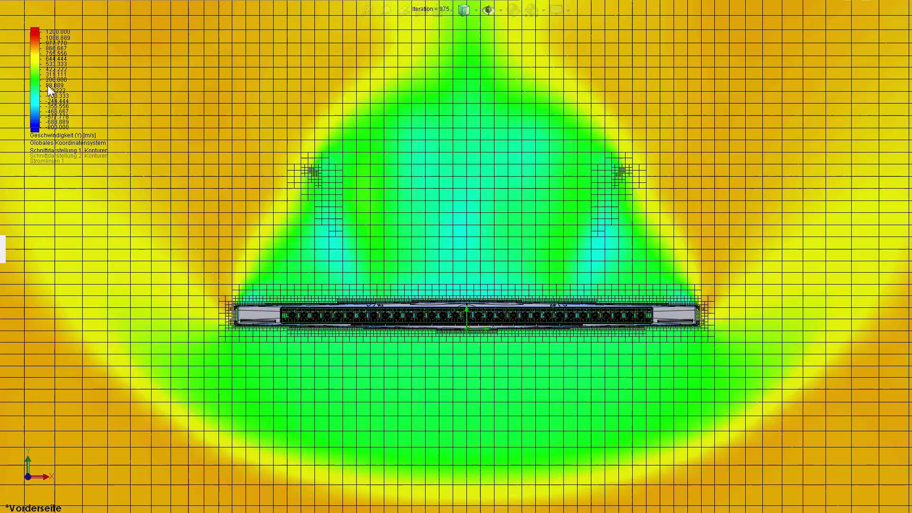
pyautogui.rightClick(36, 76)
pyautogui.click(48, 82)
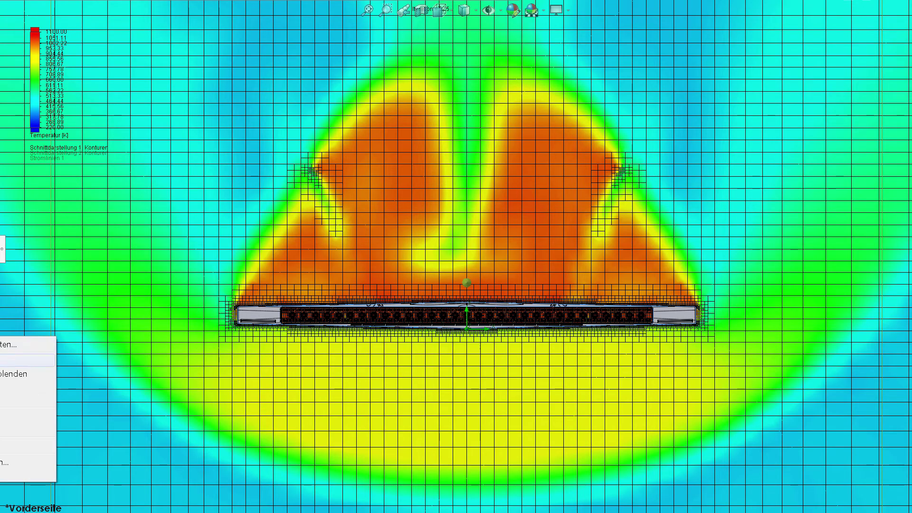
pyautogui.press('Return')
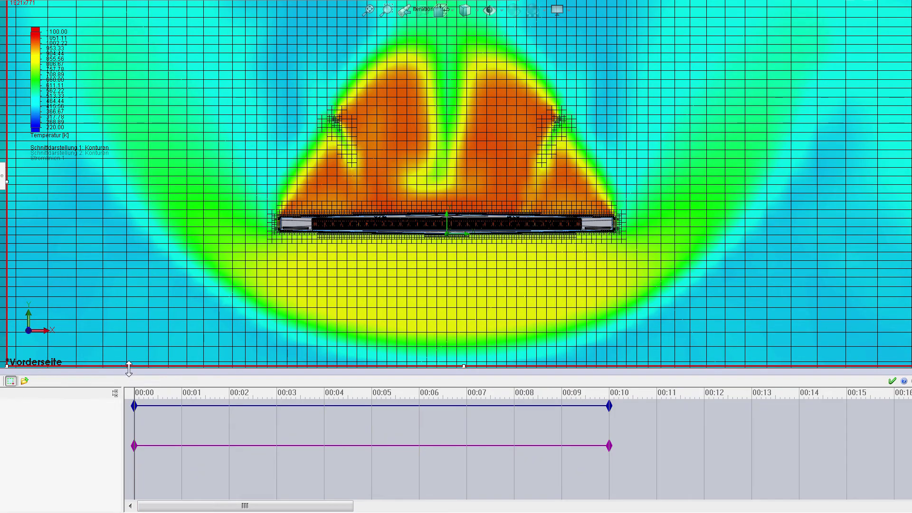
pyautogui.moveTo(129, 365); pyautogui.dragTo(128, 387)
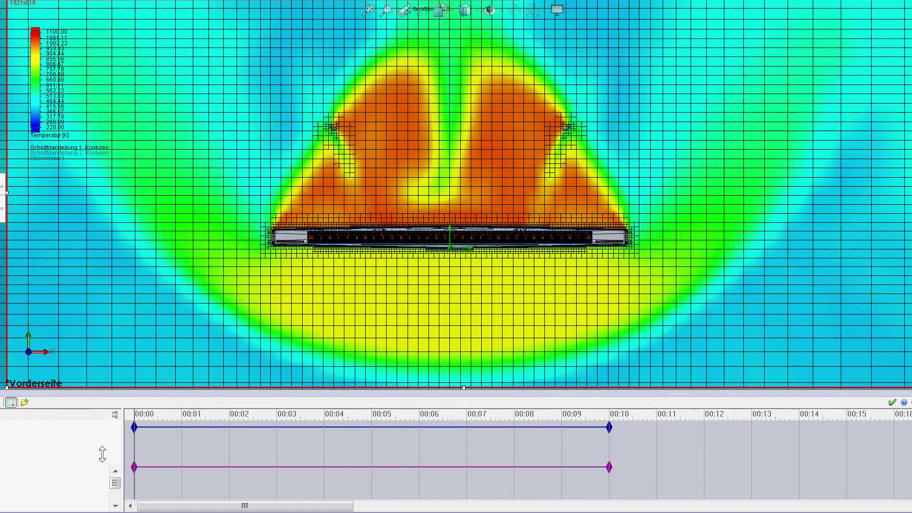
pyautogui.moveTo(104, 446); pyautogui.dragTo(102, 457)
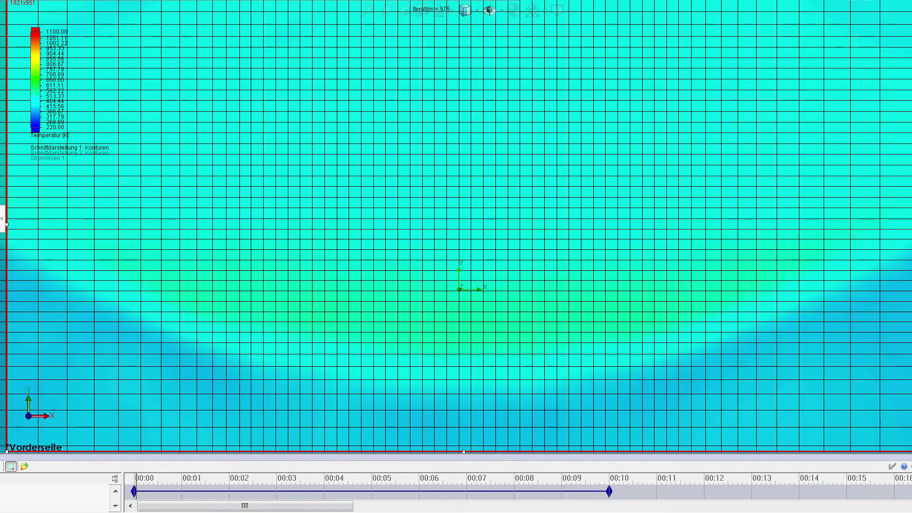
# Step: Move the temperature animation from near the start to about 4 seconds
pyautogui.click(139, 481)
pyautogui.click(344, 489)
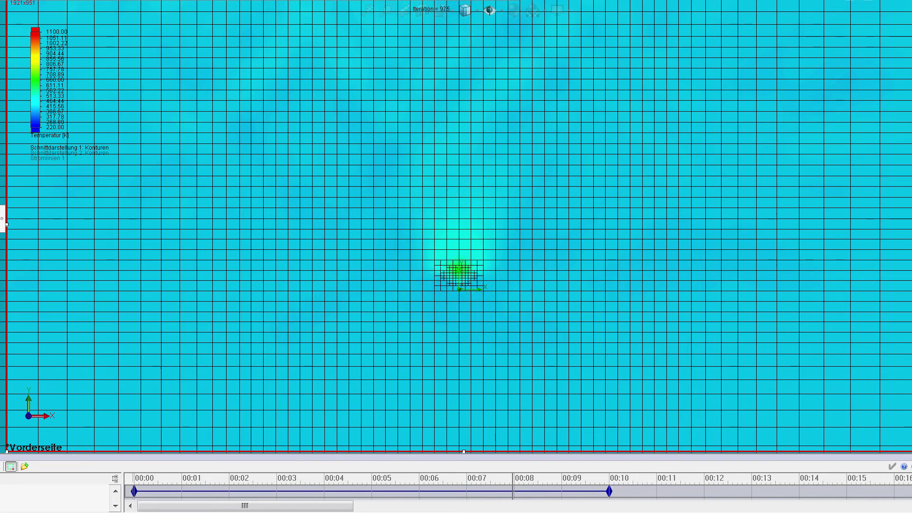
# Step: Exit the animation to show the static pressure cut plot (0–400 Pa)
pyautogui.click(892, 466)
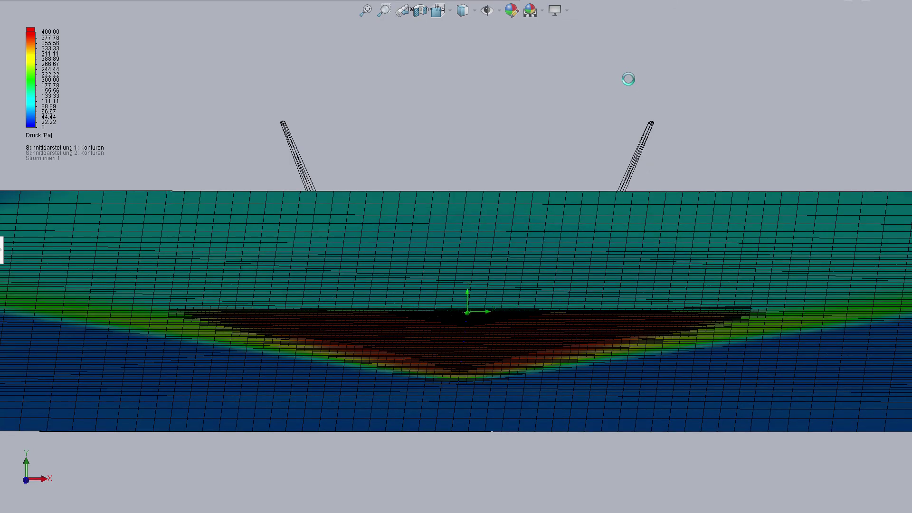
# Step: Orbit and zoom to view the pressure cut plot at a slightly rotated angle, enlarging the viewport
pyautogui.moveTo(619, 135)
pyautogui.mouseDown(button='middle')
pyautogui.moveTo(493, 303)
pyautogui.moveTo(450, 407)
pyautogui.moveTo(509, 393)
pyautogui.moveTo(505, 326)
pyautogui.moveTo(532, 352)
pyautogui.moveTo(568, 435)
pyautogui.moveTo(561, 440)
pyautogui.mouseUp(button='middle')
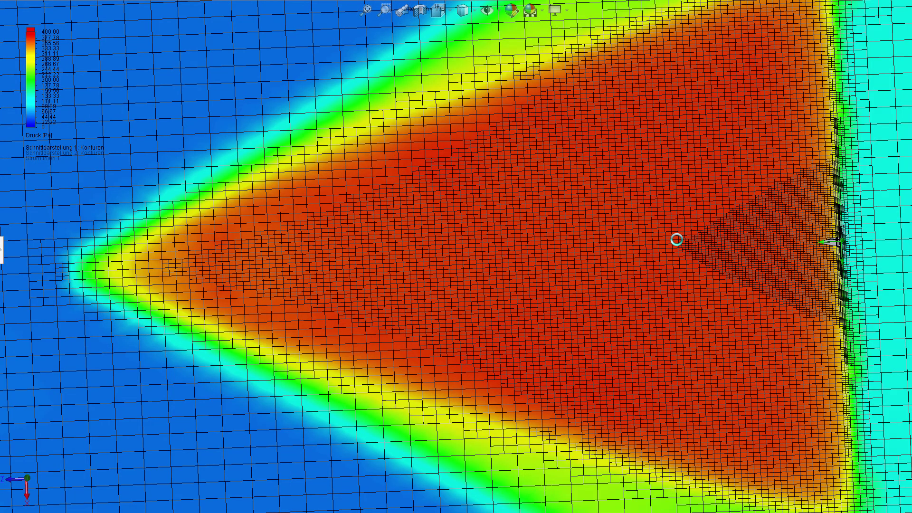
pyautogui.scroll(2, 677, 239)
pyautogui.scroll(2, 676, 240)
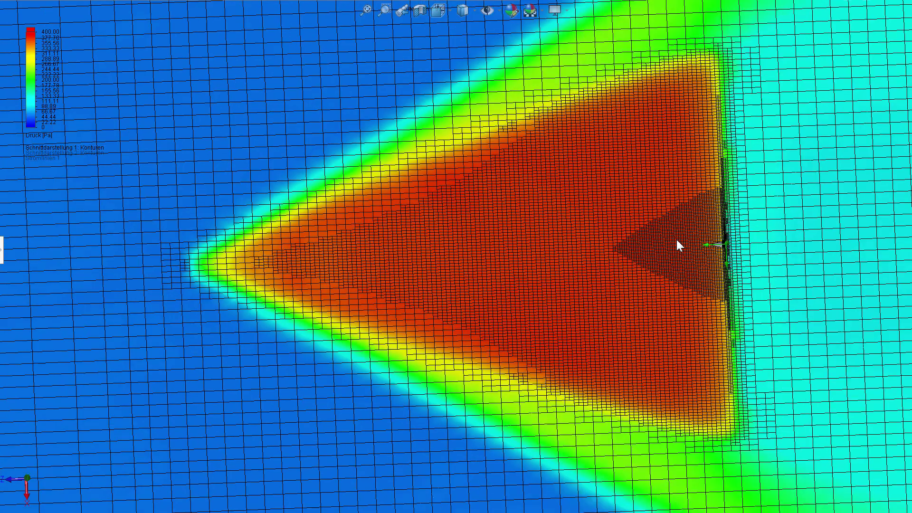
pyautogui.scroll(2, 717, 185)
pyautogui.scroll(1, 717, 185)
pyautogui.scroll(-2, 625, 214)
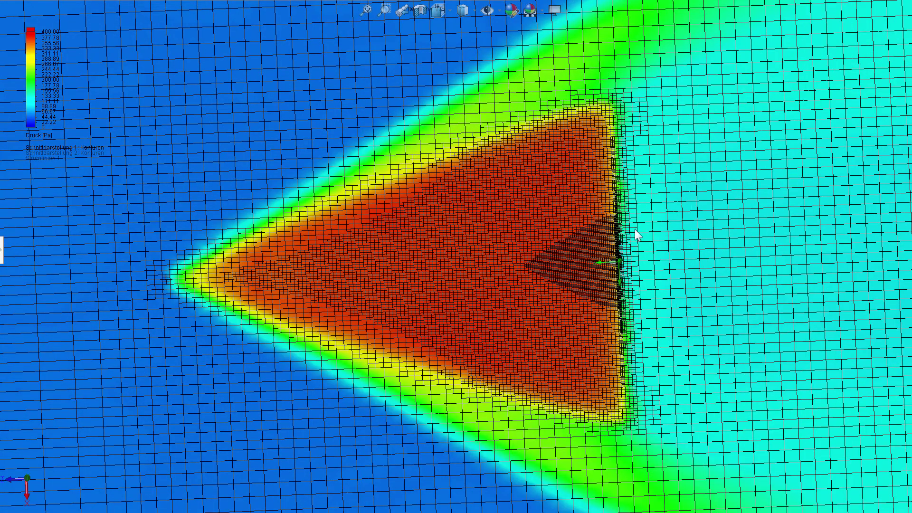
pyautogui.scroll(1, 663, 266)
pyautogui.scroll(-1, 663, 269)
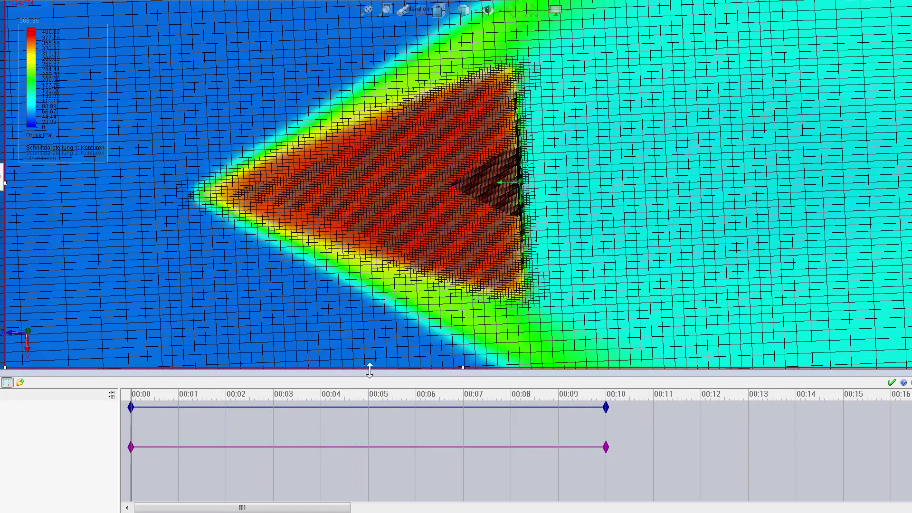
pyautogui.moveTo(370, 370)
pyautogui.mouseDown()
pyautogui.moveTo(361, 464)
pyautogui.moveTo(369, 460)
pyautogui.mouseUp()
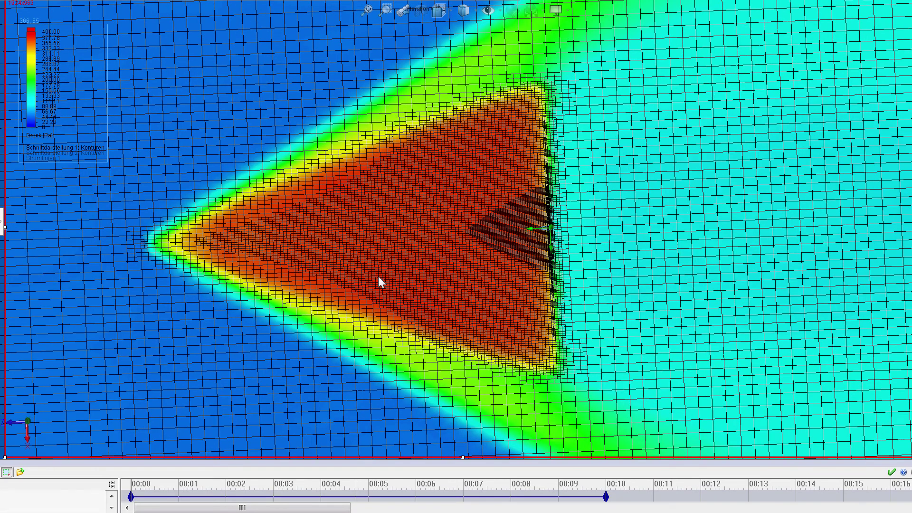
pyautogui.scroll(1, 424, 244)
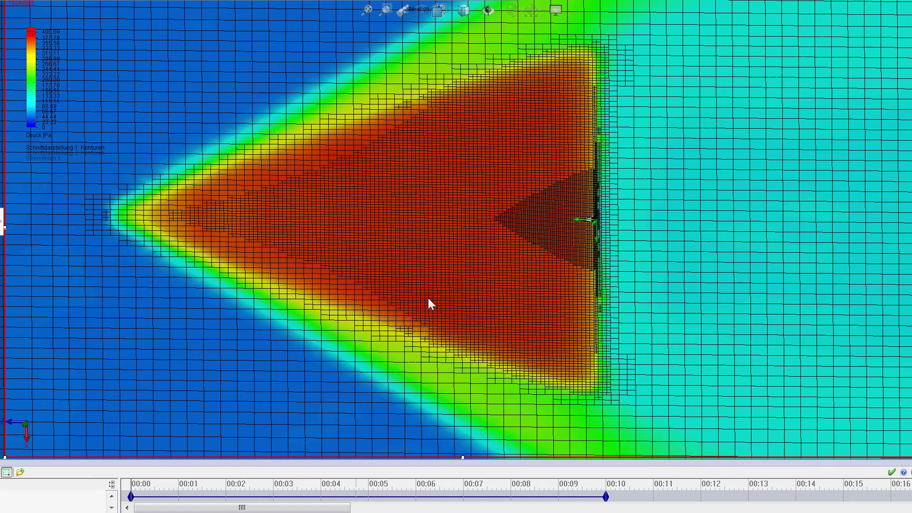
pyautogui.moveTo(439, 297); pyautogui.dragTo(449, 282, button='middle')
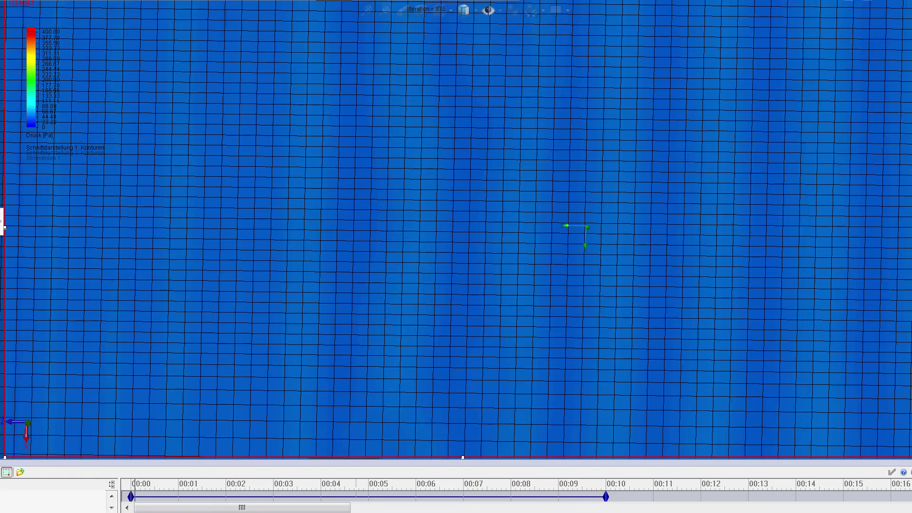
# Step: Move the pressure animation marker to about 00:05
pyautogui.click(316, 485)
pyautogui.moveTo(346, 484)
pyautogui.mouseDown()
pyautogui.moveTo(336, 485)
pyautogui.moveTo(348, 485)
pyautogui.mouseUp()
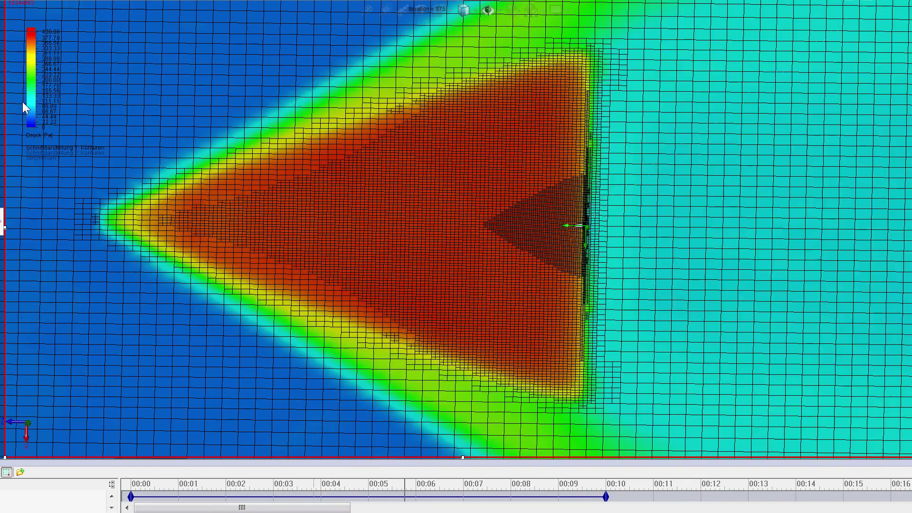
# Step: Switch the cut plot to Density (Fluid) and advance the animation to about 4.5 s
pyautogui.rightClick(29, 105)
pyautogui.click(43, 90)
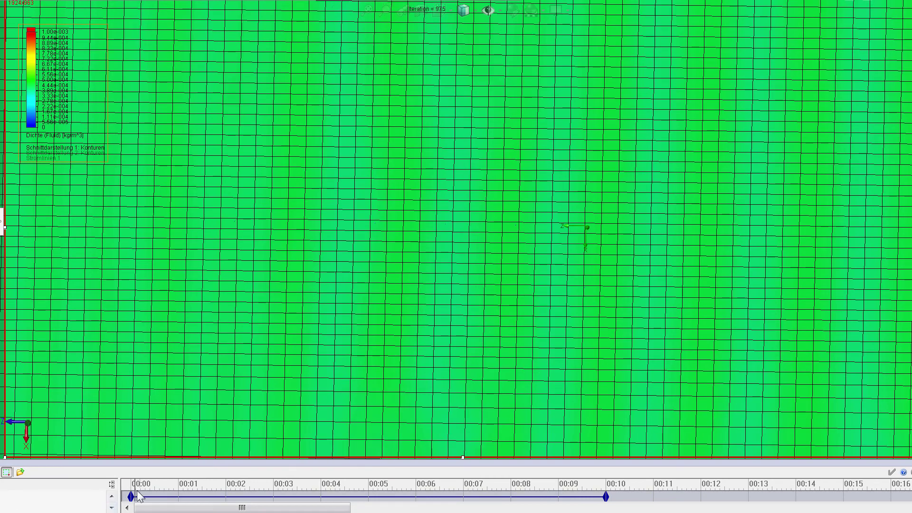
pyautogui.moveTo(135, 489); pyautogui.dragTo(350, 489)
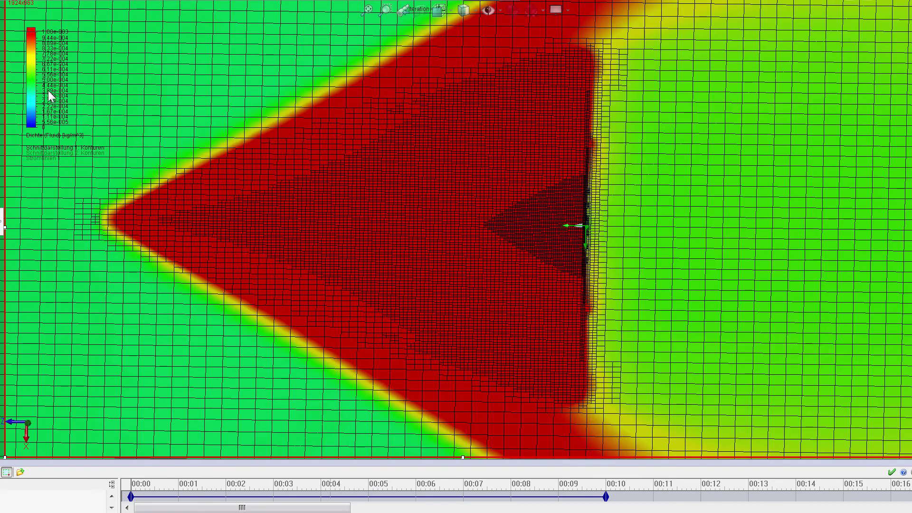
# Step: Set the pressure animation to about 00:04.8, then step it back to about 00:04
pyautogui.rightClick(36, 87)
pyautogui.rightClick(31, 107)
pyautogui.press('Escape')
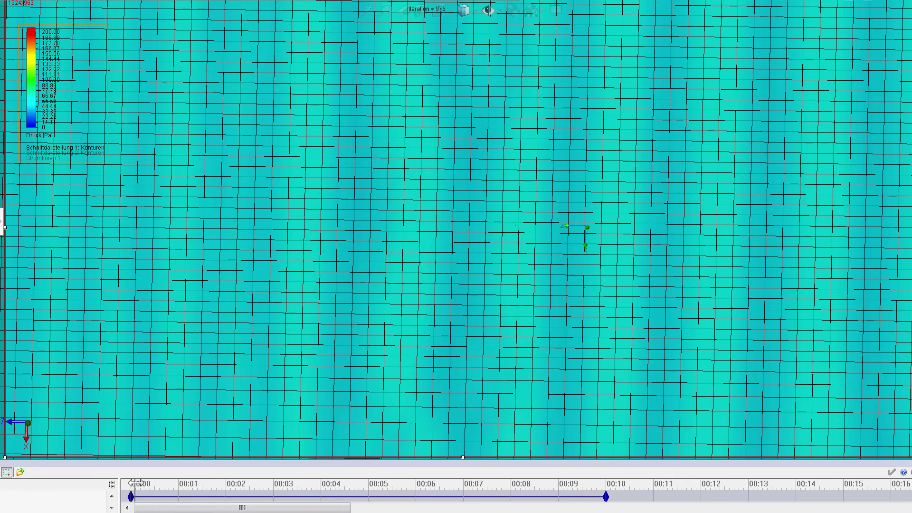
pyautogui.click(359, 487)
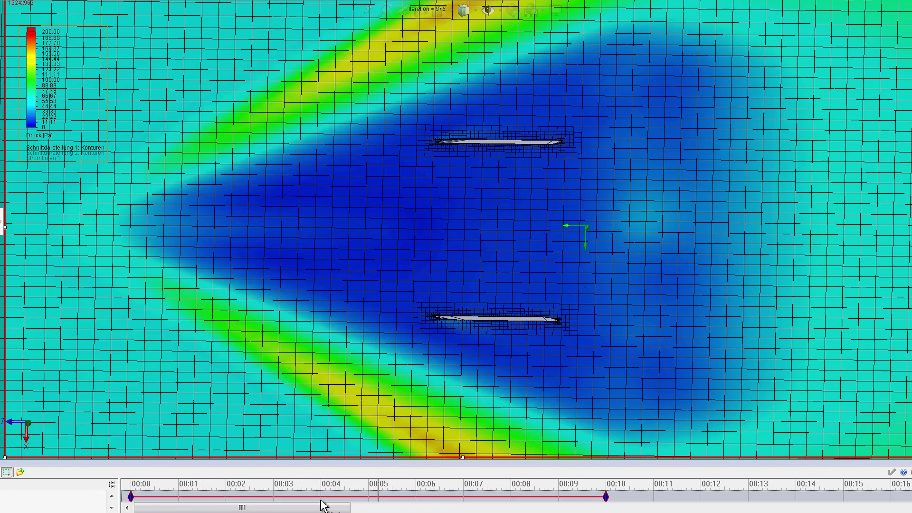
pyautogui.click(378, 483)
pyautogui.moveTo(379, 483); pyautogui.dragTo(336, 484)
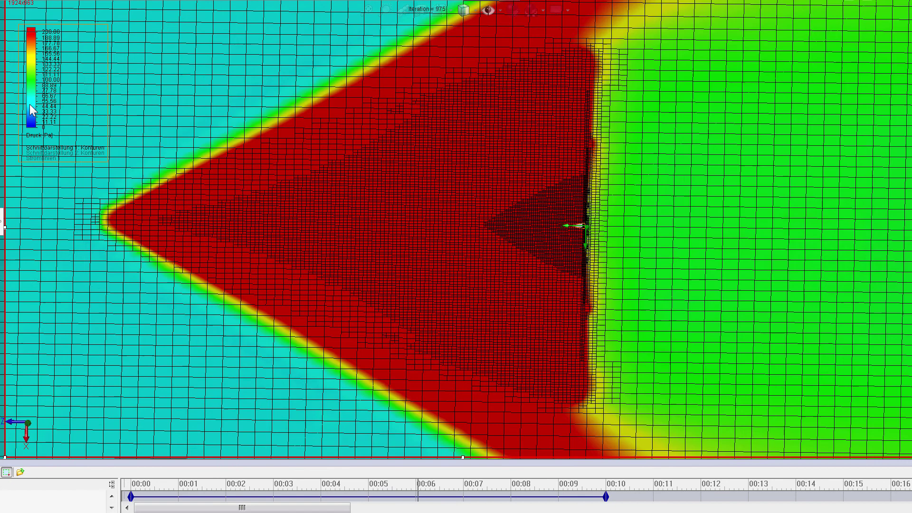
# Step: Change the cut plot parameter to velocity (Geschwindigkeit) and jump the animation to around 00:05
pyautogui.rightClick(30, 106)
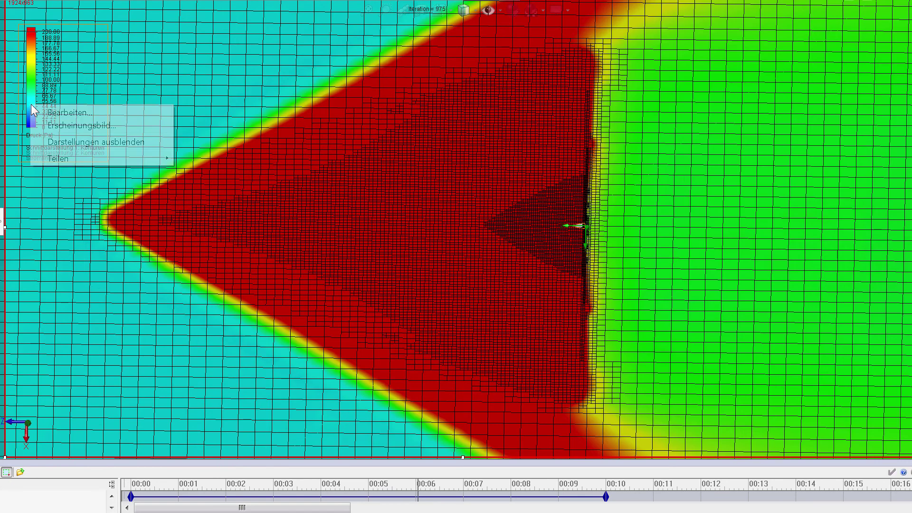
pyautogui.click(40, 113)
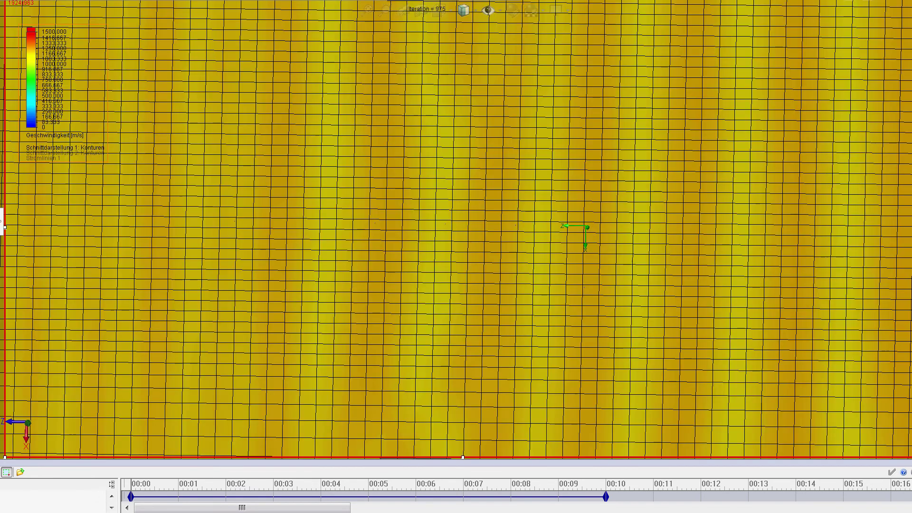
pyautogui.click(340, 484)
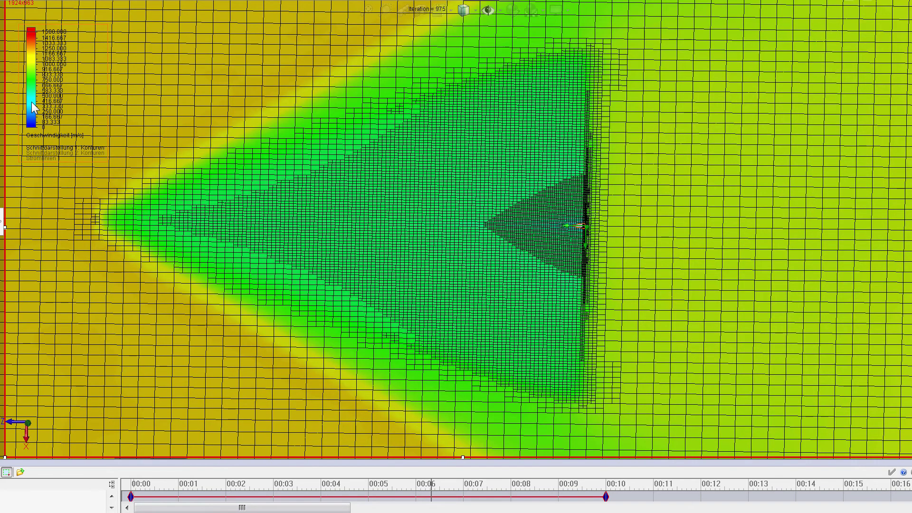
pyautogui.rightClick(34, 102)
# Step: Set the cut plot to Geschwindigkeit (X) and replay the animation from 00:00 to just past 00:04
pyautogui.click(39, 104)
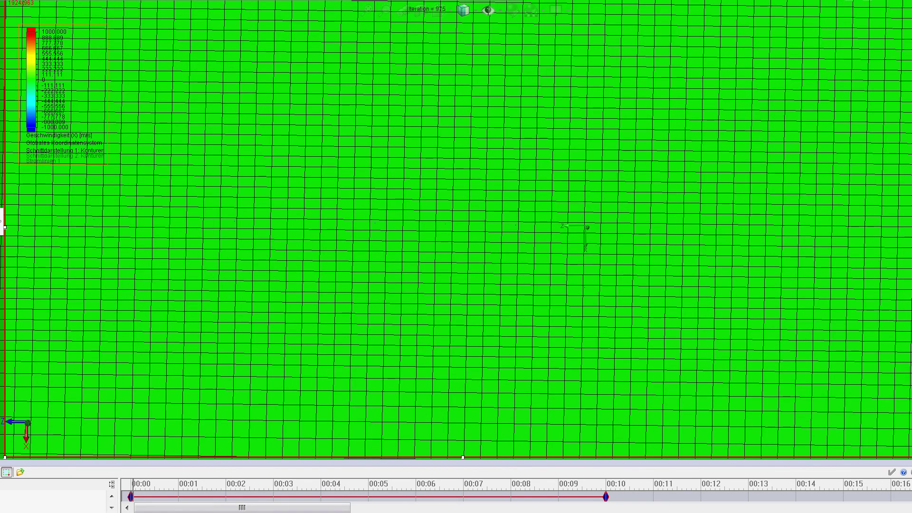
pyautogui.click(133, 484)
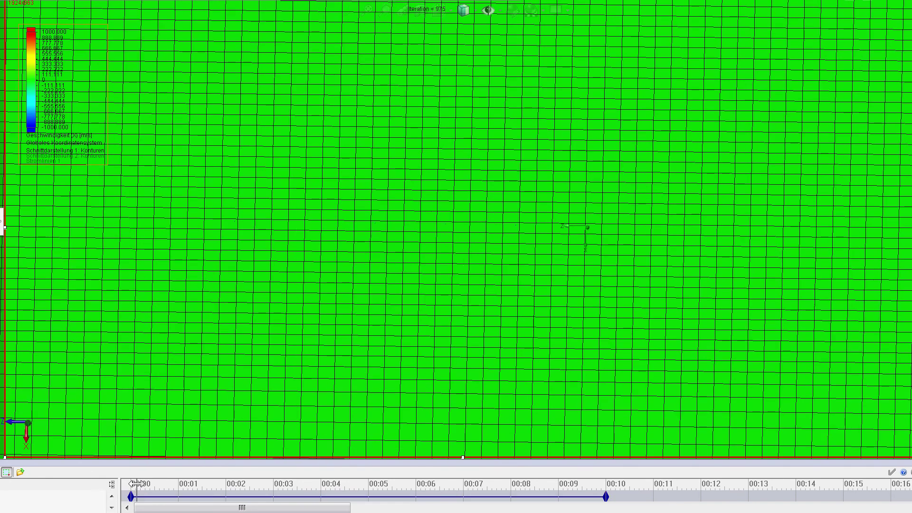
pyautogui.click(336, 489)
pyautogui.click(344, 489)
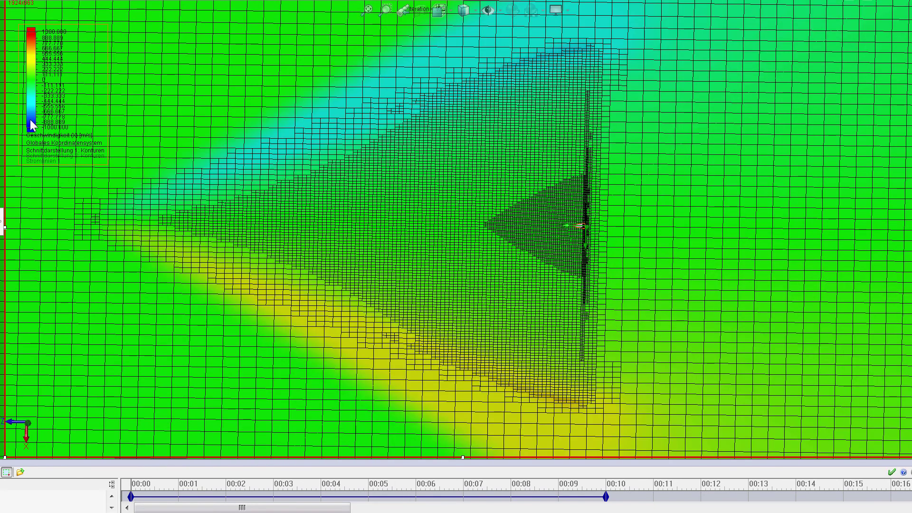
# Step: Switch the cut plot to Y-velocity (−800 to 1200 m/s) and play it from about 00:04
pyautogui.rightClick(31, 119)
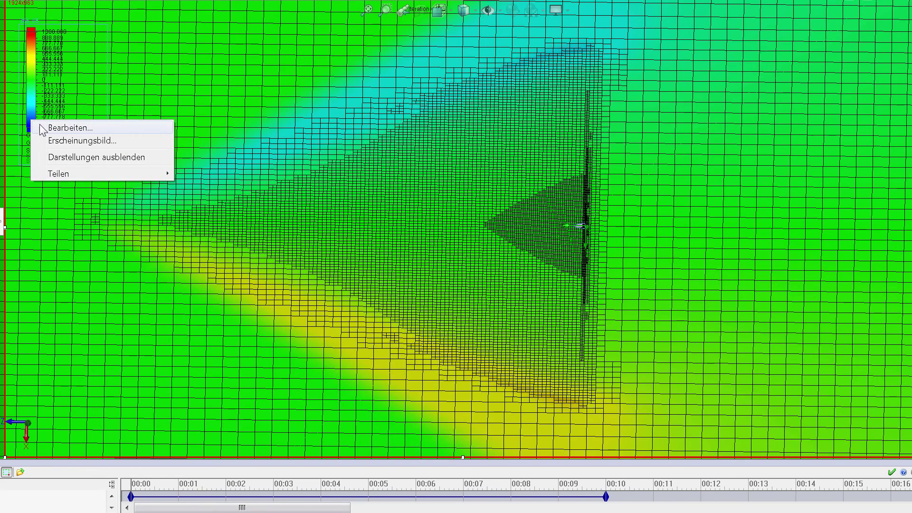
pyautogui.click(42, 125)
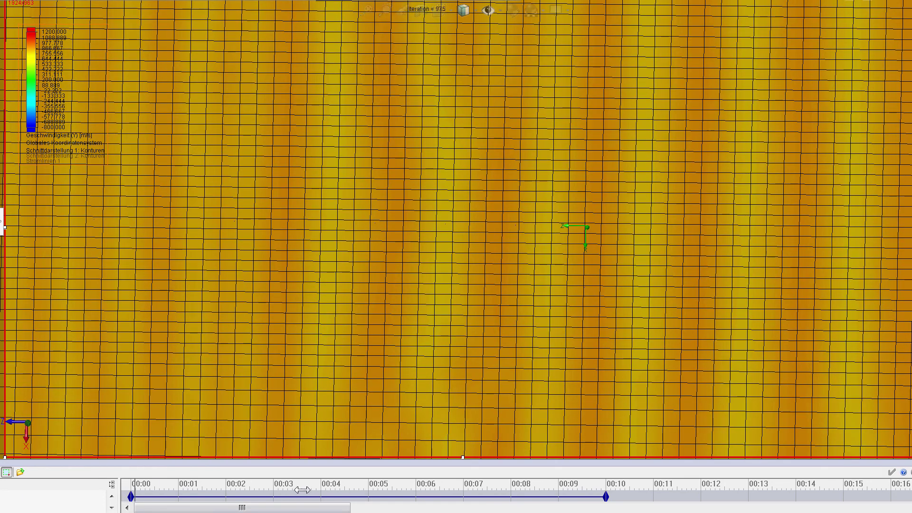
pyautogui.click(340, 487)
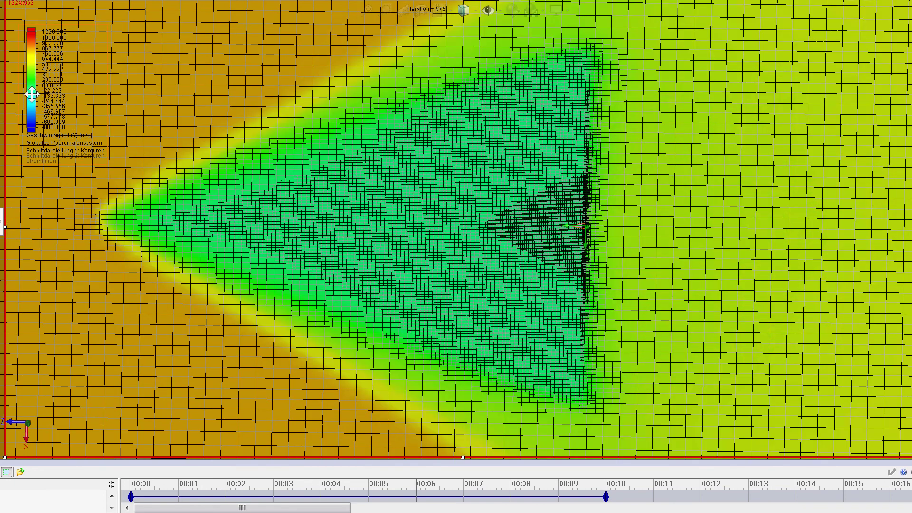
# Step: Switch the cut plot to temperature (220–1100 K) and replay it from about 00:04
pyautogui.rightClick(32, 95)
pyautogui.press('Escape')
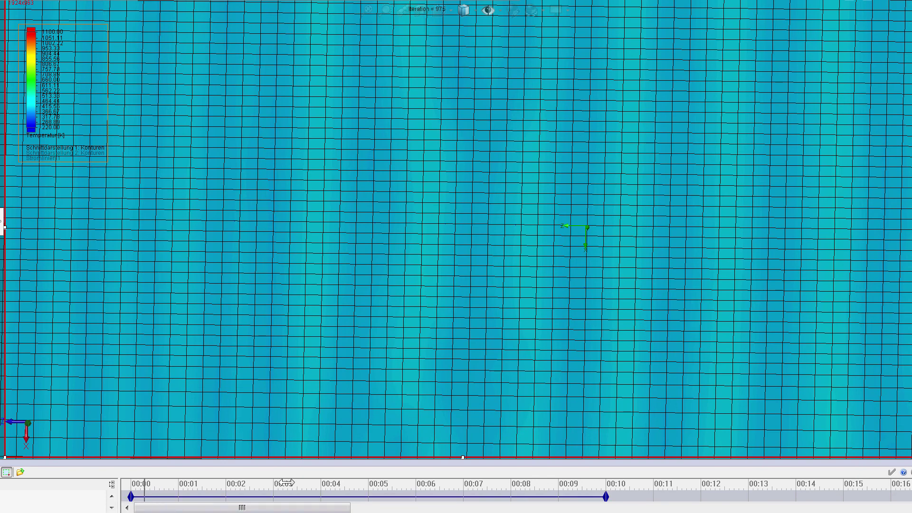
pyautogui.moveTo(356, 484); pyautogui.dragTo(340, 484)
pyautogui.click(341, 496)
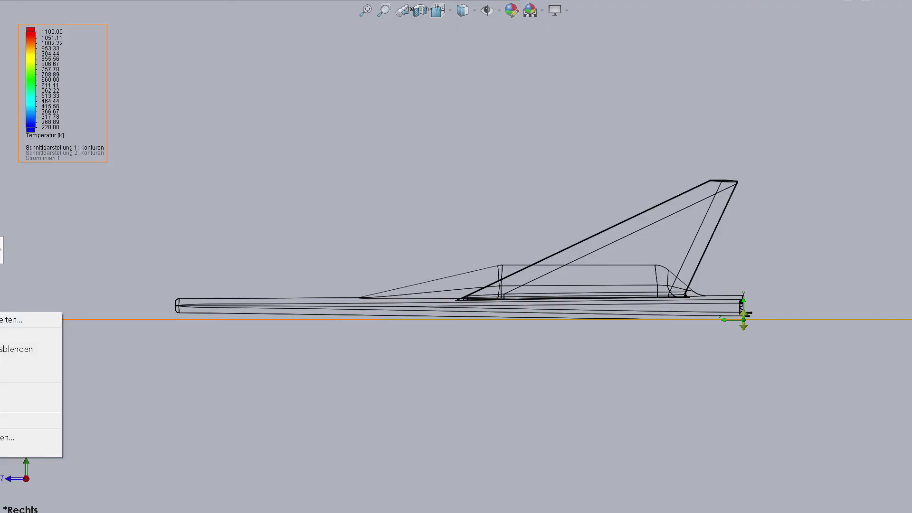
# Step: Hide the temperature cut plot and display the aircraft as Shaded with Edges
pyautogui.press('Escape')
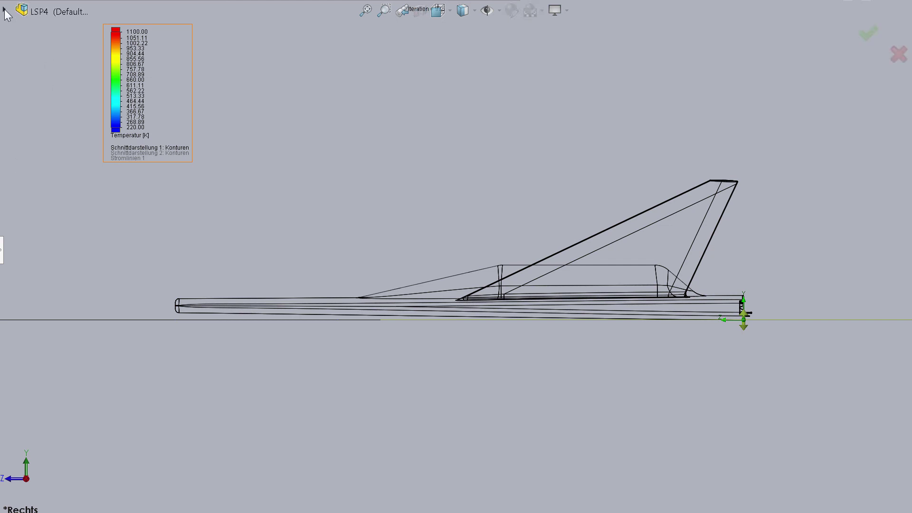
pyautogui.click(4, 10)
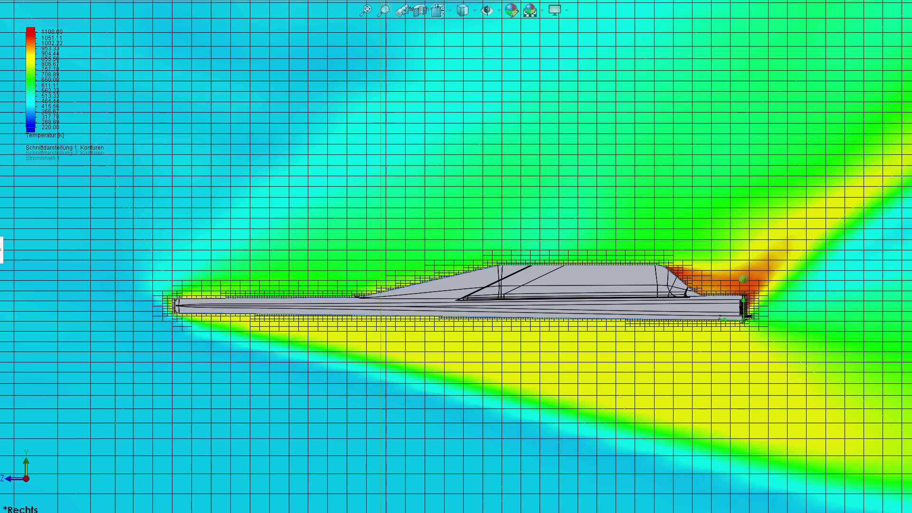
pyautogui.rightClick(2, 312)
pyautogui.click(29, 348)
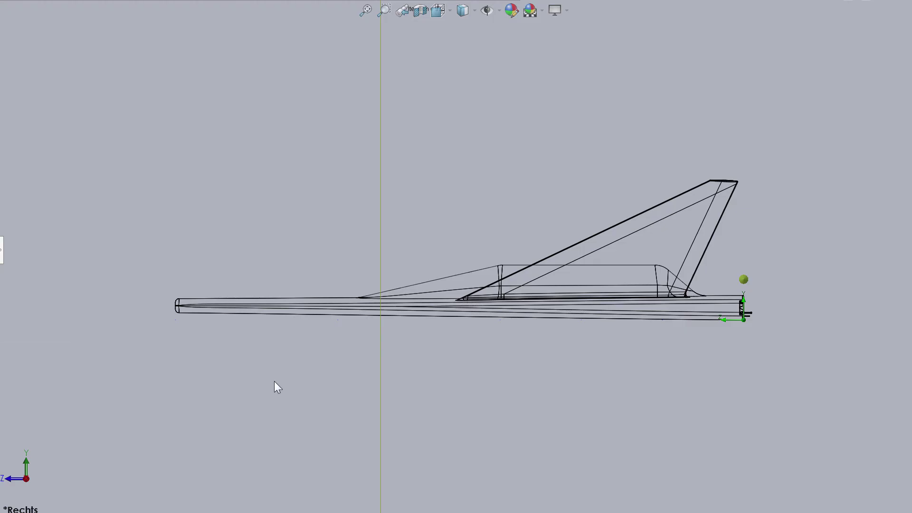
pyautogui.click(464, 10)
pyautogui.click(463, 14)
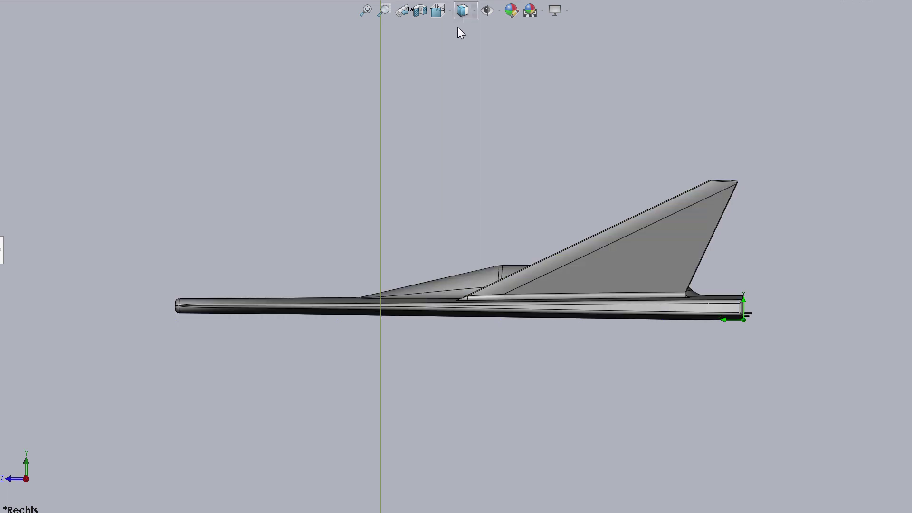
# Step: Show the Stromlinien 1 trajectories coloured by Geschwindigkeit (0–1500 m/s) and view them from above
pyautogui.rightClick(1, 379)
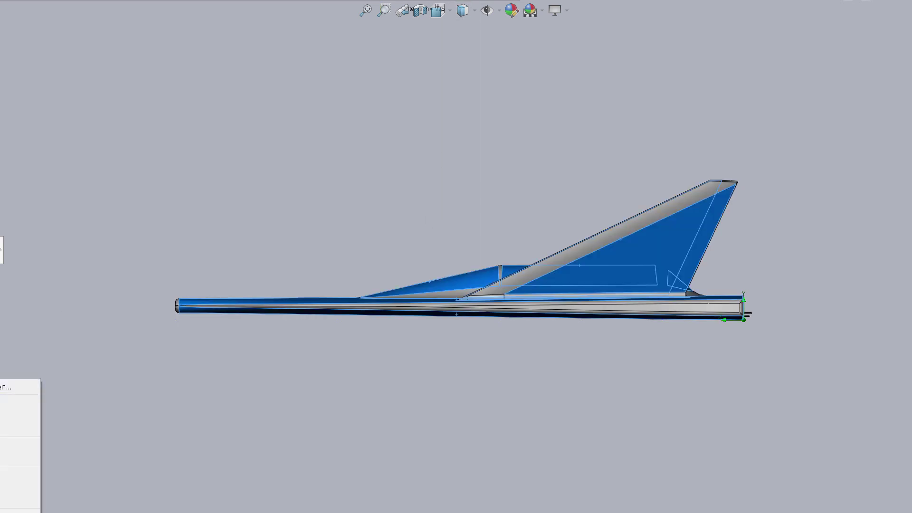
pyautogui.click(19, 403)
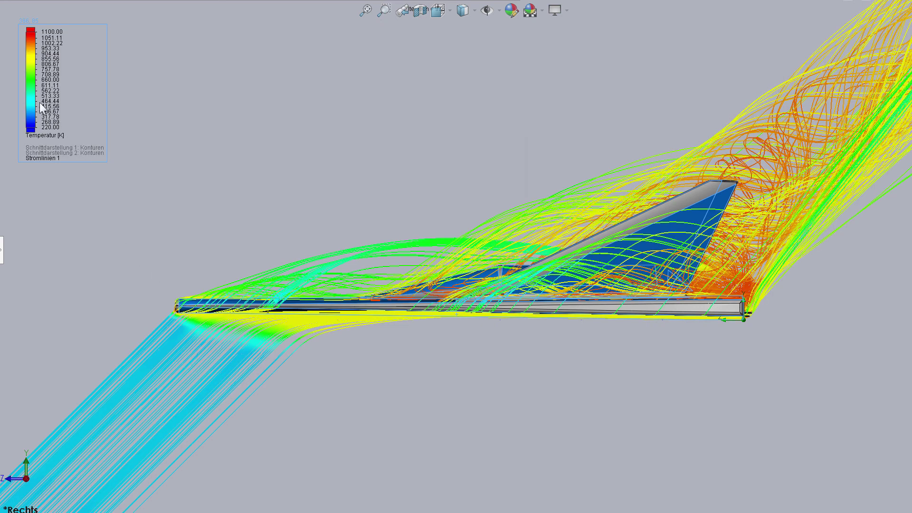
pyautogui.rightClick(32, 98)
pyautogui.click(309, 216)
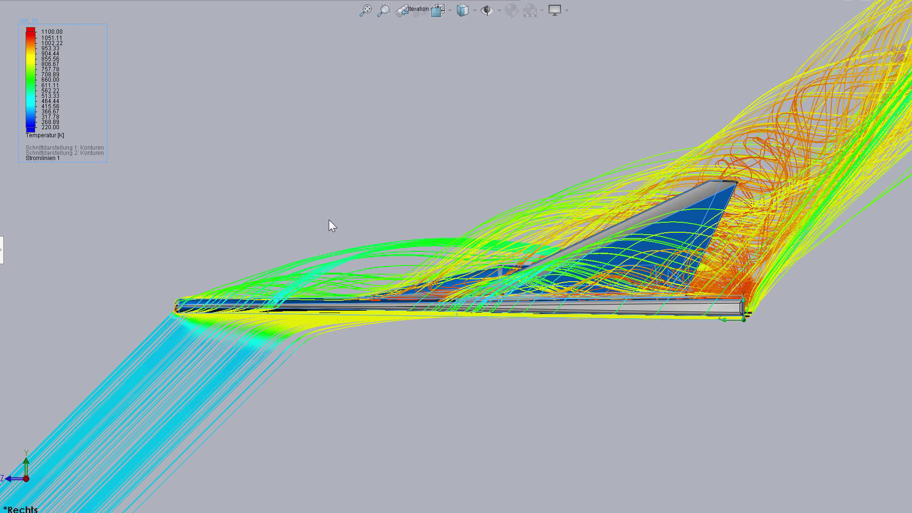
pyautogui.moveTo(329, 220)
pyautogui.mouseDown(button='middle')
pyautogui.moveTo(284, 391)
pyautogui.moveTo(309, 372)
pyautogui.moveTo(255, 290)
pyautogui.moveTo(227, 289)
pyautogui.moveTo(302, 306)
pyautogui.moveTo(19, 204)
pyautogui.mouseUp(button='middle')
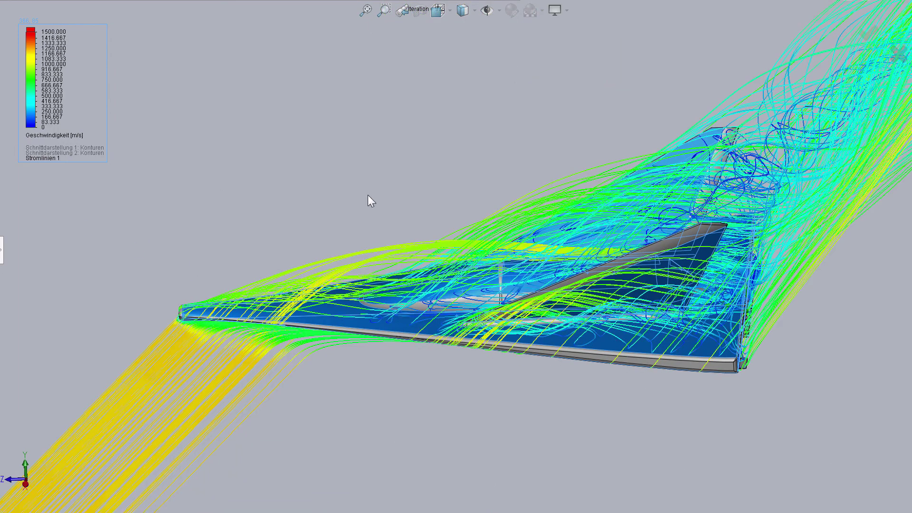
pyautogui.moveTo(385, 194)
pyautogui.mouseDown(button='middle')
pyautogui.moveTo(387, 185)
pyautogui.moveTo(343, 191)
pyautogui.moveTo(343, 308)
pyautogui.moveTo(383, 367)
pyautogui.moveTo(409, 383)
pyautogui.moveTo(428, 448)
pyautogui.moveTo(430, 373)
pyautogui.mouseUp(button='middle')
pyautogui.scroll(2, 430, 283)
pyautogui.scroll(2, 409, 228)
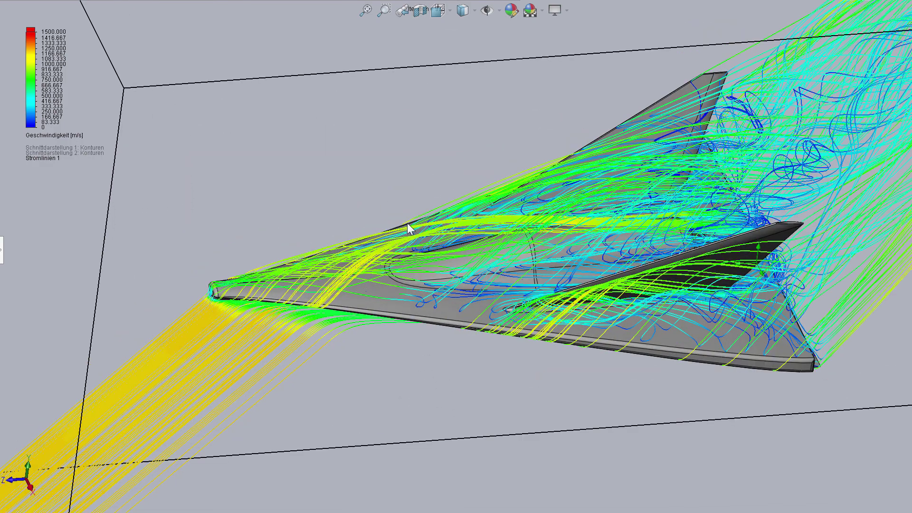
pyautogui.scroll(2, 779, 275)
pyautogui.moveTo(308, 399); pyautogui.dragTo(315, 383, button='middle')
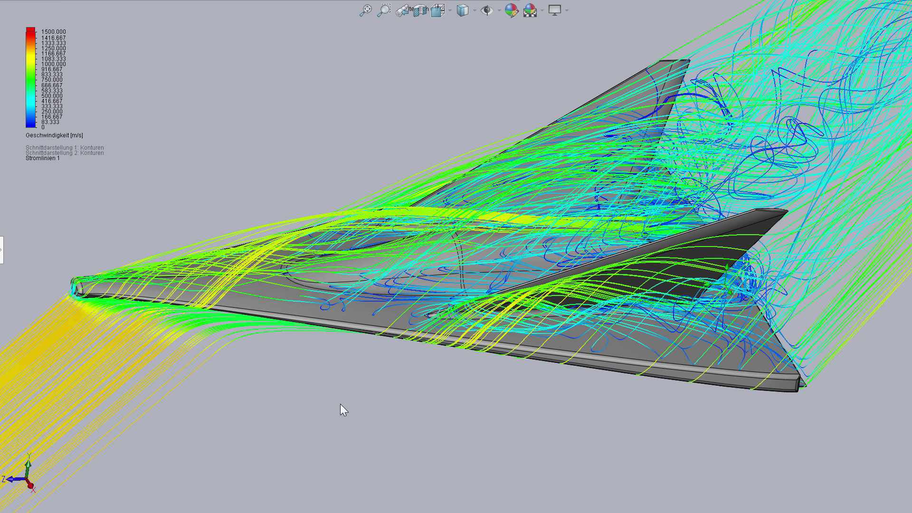
pyautogui.moveTo(340, 404)
pyautogui.mouseDown(button='middle')
pyautogui.moveTo(355, 413)
pyautogui.moveTo(332, 411)
pyautogui.moveTo(368, 424)
pyautogui.moveTo(366, 407)
pyautogui.moveTo(384, 403)
pyautogui.mouseUp(button='middle')
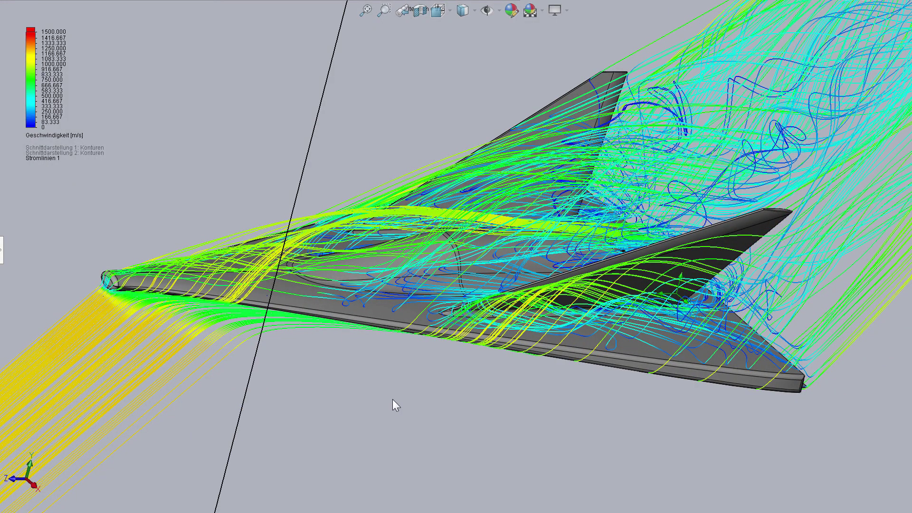
pyautogui.moveTo(393, 399); pyautogui.dragTo(405, 397, button='middle')
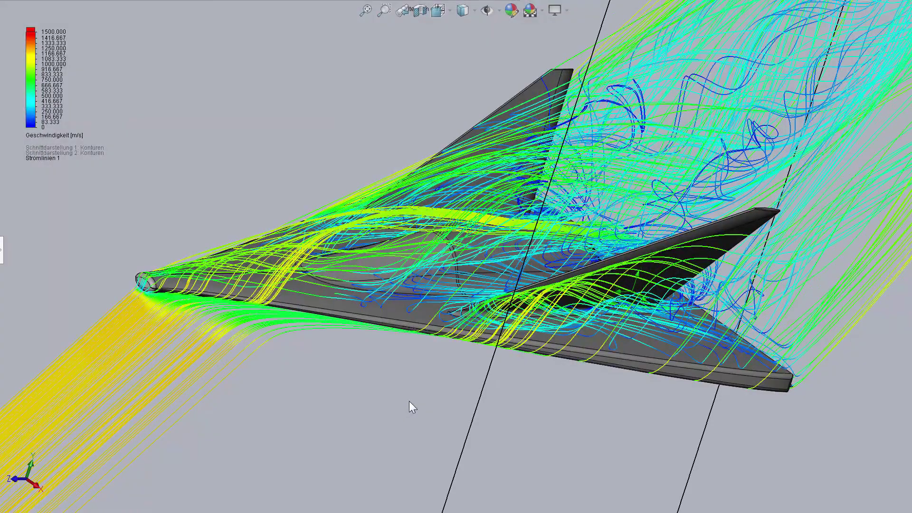
pyautogui.press('z')
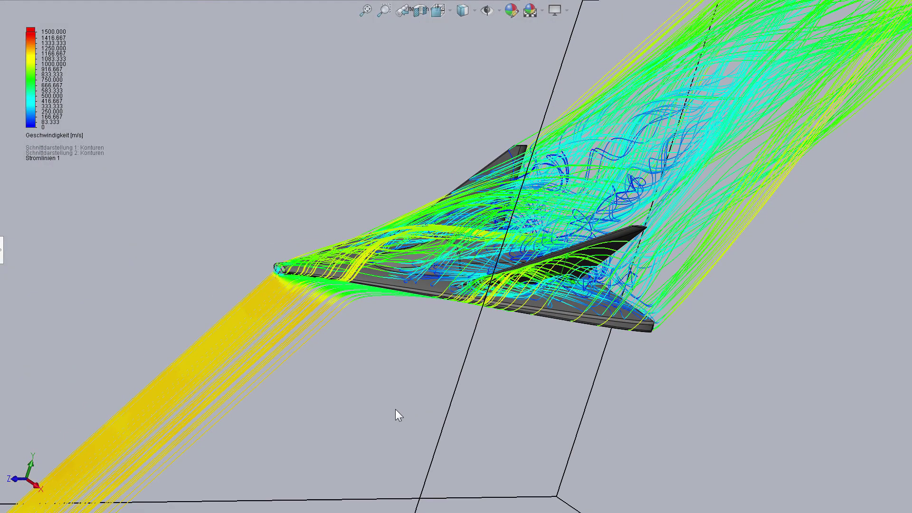
pyautogui.moveTo(397, 417); pyautogui.dragTo(381, 407, button='middle')
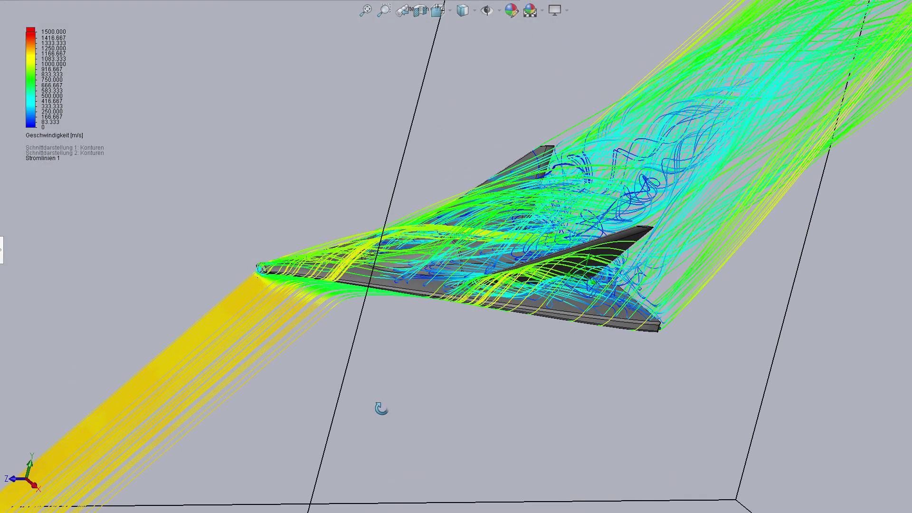
pyautogui.scroll(-3, 448, 267)
pyautogui.scroll(-2, 318, 230)
pyautogui.scroll(-1, 319, 229)
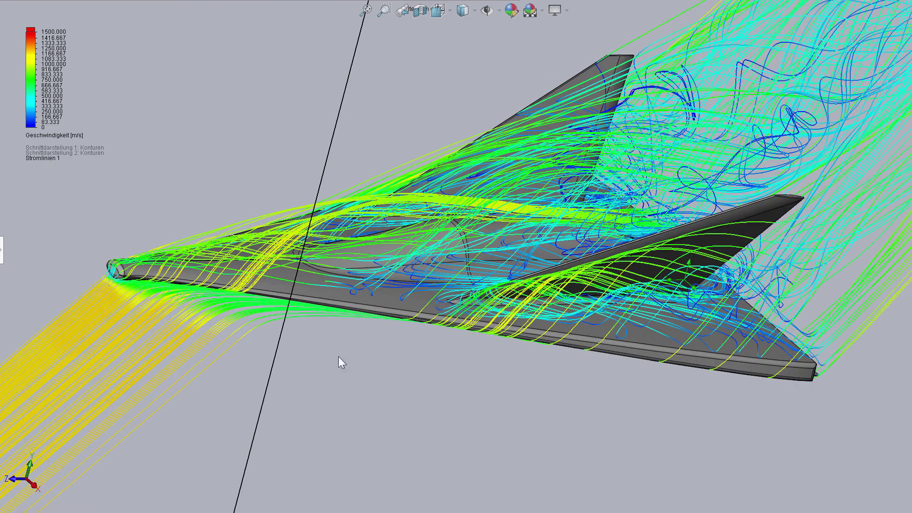
pyautogui.moveTo(396, 416); pyautogui.dragTo(397, 418, button='middle')
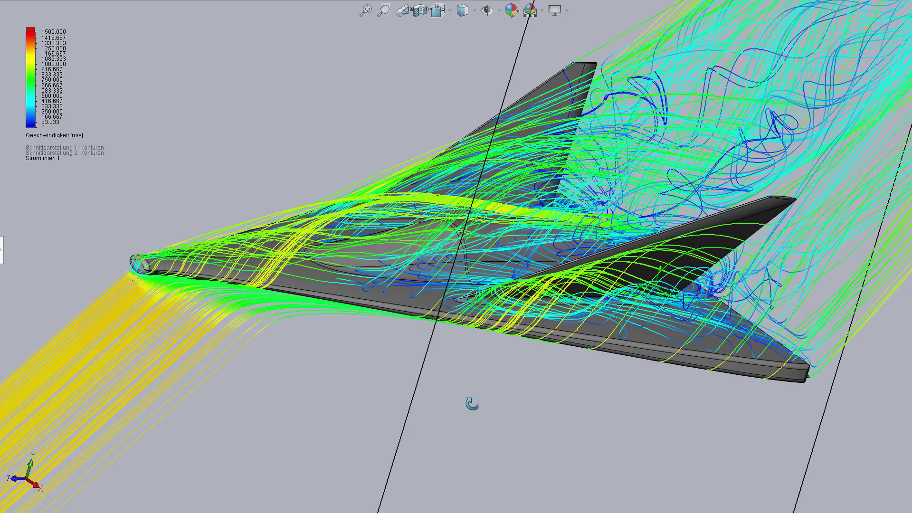
pyautogui.moveTo(467, 403)
pyautogui.mouseDown(button='middle')
pyautogui.moveTo(497, 399)
pyautogui.moveTo(497, 428)
pyautogui.moveTo(500, 397)
pyautogui.moveTo(456, 394)
pyautogui.mouseUp(button='middle')
pyautogui.scroll(3, 500, 403)
pyautogui.scroll(2, 494, 401)
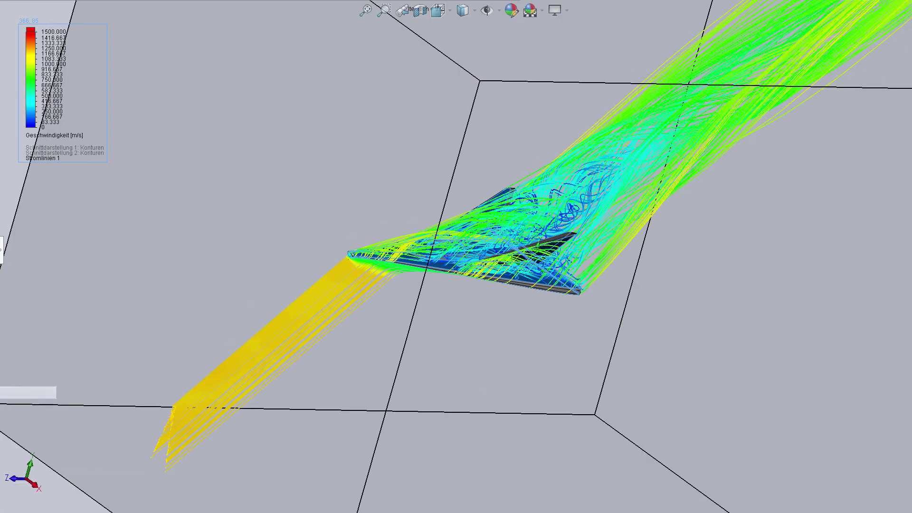
pyautogui.rightClick(3, 314)
pyautogui.click(28, 346)
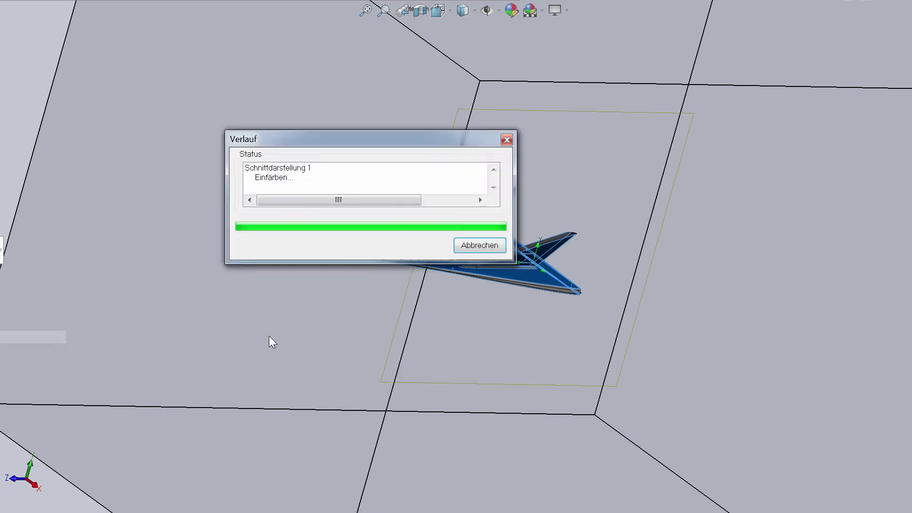
pyautogui.hotkey('ctrl', '4')
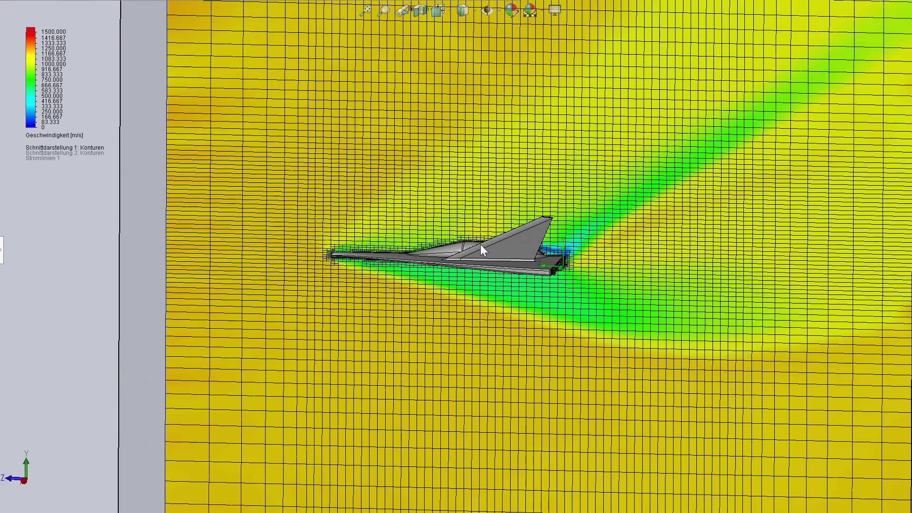
pyautogui.scroll(-3, 479, 249)
pyautogui.rightClick(2, 308)
pyautogui.click(29, 344)
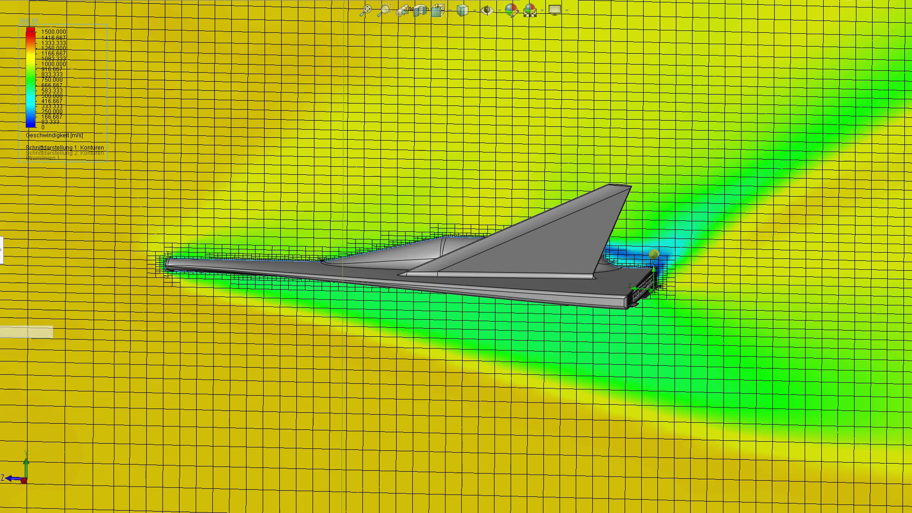
pyautogui.rightClick(3, 381)
pyautogui.click(29, 402)
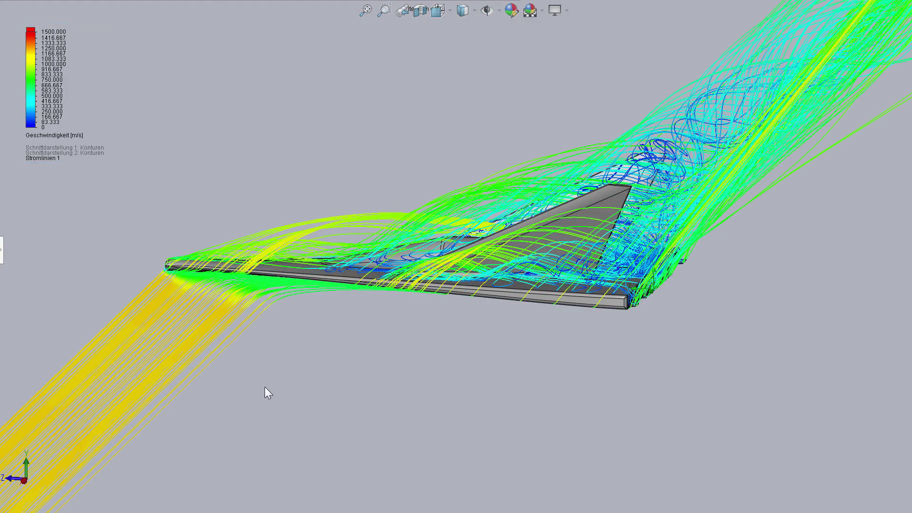
pyautogui.moveTo(265, 387); pyautogui.dragTo(129, 377, button='middle')
pyautogui.rightClick(3, 377)
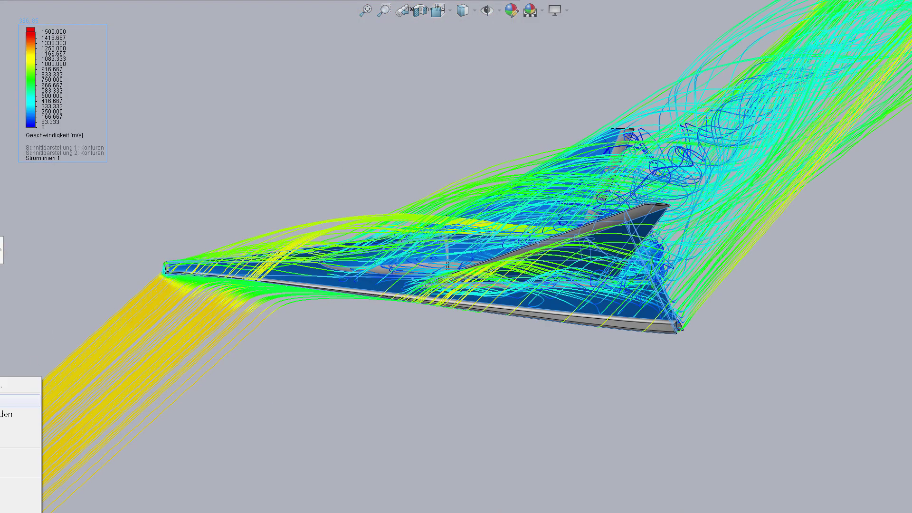
pyautogui.click(28, 402)
pyautogui.moveTo(279, 389); pyautogui.dragTo(461, 309, button='middle')
pyautogui.scroll(-3, 466, 346)
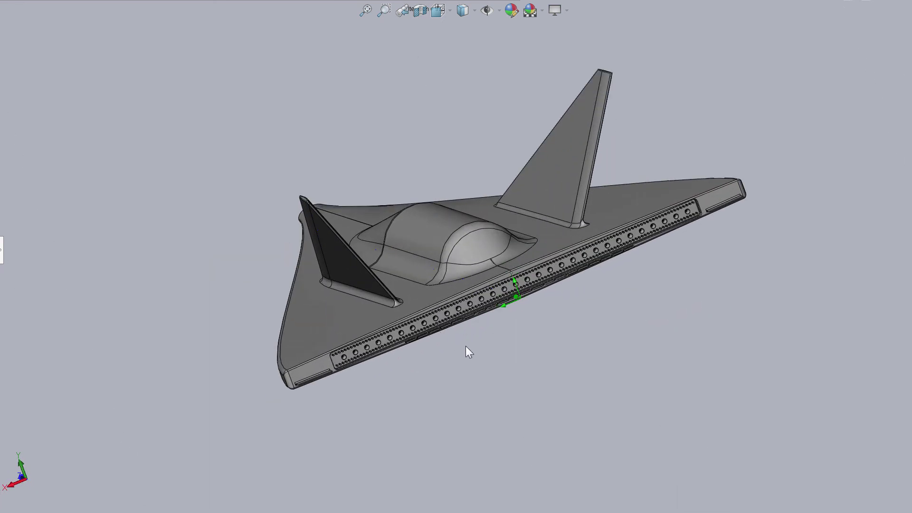
pyautogui.scroll(-3, 491, 350)
pyautogui.moveTo(491, 350)
pyautogui.mouseDown(button='middle')
pyautogui.moveTo(349, 290)
pyautogui.moveTo(312, 225)
pyautogui.moveTo(399, 291)
pyautogui.moveTo(378, 305)
pyautogui.moveTo(385, 298)
pyautogui.moveTo(354, 235)
pyautogui.moveTo(387, 269)
pyautogui.mouseUp(button='middle')
pyautogui.scroll(5, 386, 269)
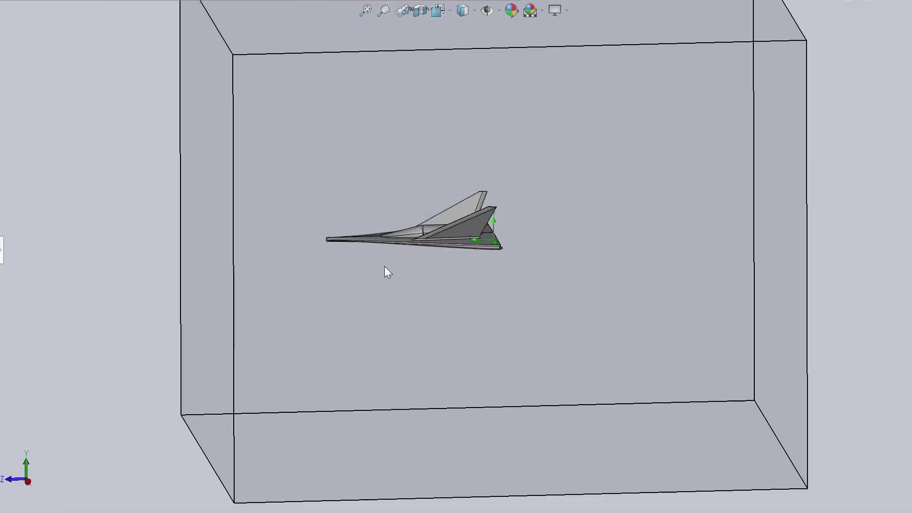
pyautogui.scroll(3, 387, 269)
pyautogui.moveTo(403, 302)
pyautogui.mouseDown(button='middle')
pyautogui.moveTo(415, 320)
pyautogui.moveTo(415, 225)
pyautogui.mouseUp(button='middle')
pyautogui.scroll(-2, 432, 226)
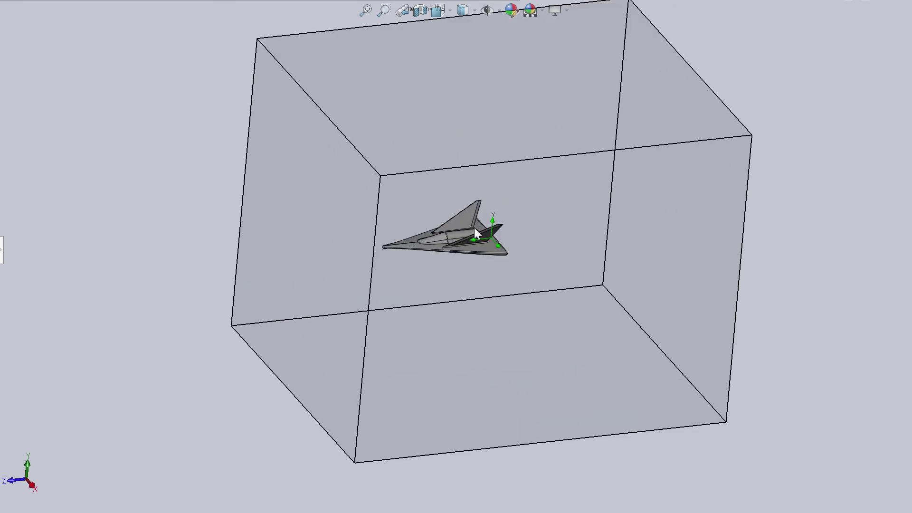
pyautogui.scroll(3, 474, 227)
pyautogui.moveTo(646, 213)
pyautogui.mouseDown(button='middle')
pyautogui.moveTo(638, 212)
pyautogui.moveTo(645, 199)
pyautogui.mouseUp(button='middle')
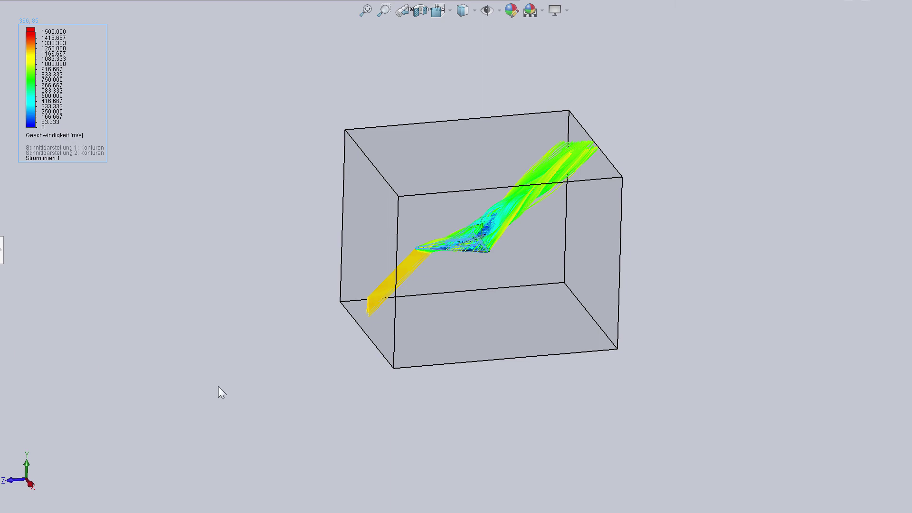
pyautogui.moveTo(175, 365)
pyautogui.mouseDown(button='middle')
pyautogui.moveTo(163, 366)
pyautogui.moveTo(133, 483)
pyautogui.moveTo(224, 386)
pyautogui.moveTo(240, 333)
pyautogui.mouseUp(button='middle')
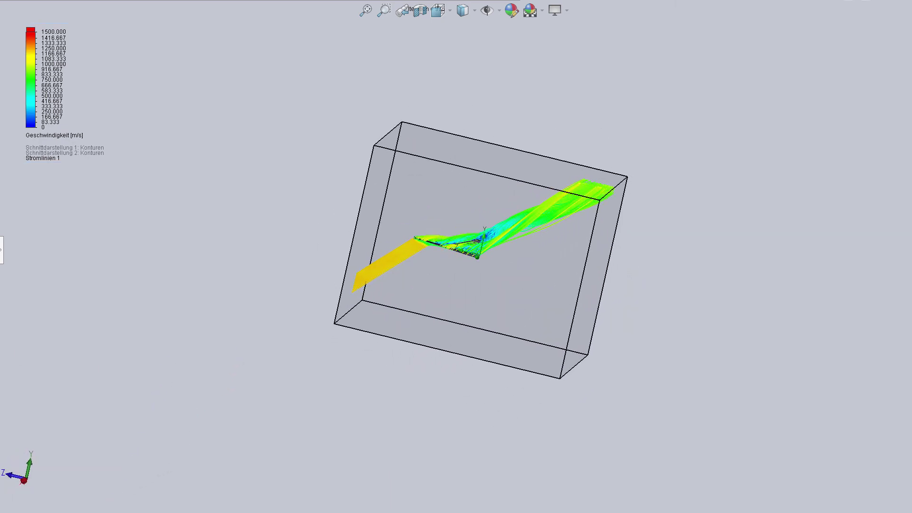
# Step: Hide the streamlines and cut-plot contours, then view the bare wing from the Right view
pyautogui.rightClick(1, 308)
pyautogui.click(19, 329)
pyautogui.rightClick(1, 379)
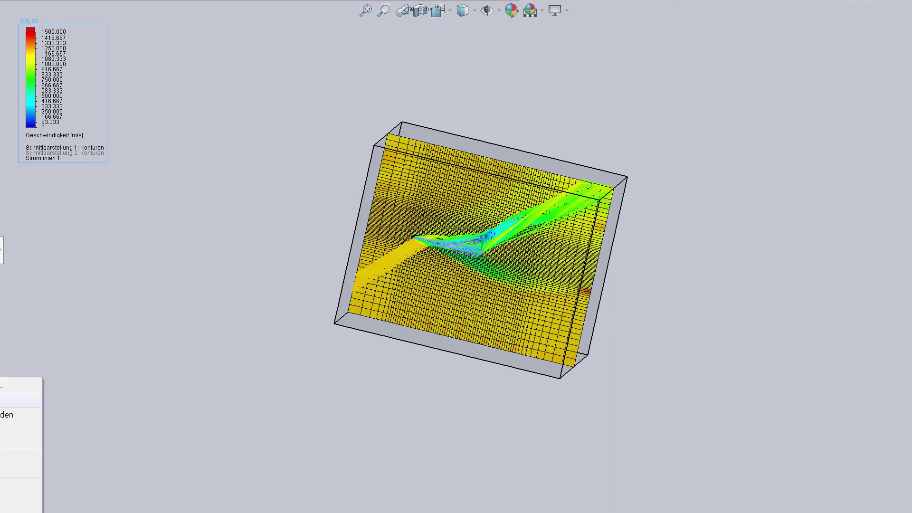
pyautogui.click(19, 402)
pyautogui.moveTo(165, 293)
pyautogui.mouseDown(button='middle')
pyautogui.moveTo(209, 332)
pyautogui.moveTo(120, 392)
pyautogui.mouseUp(button='middle')
pyautogui.rightClick(1, 307)
pyautogui.click(19, 330)
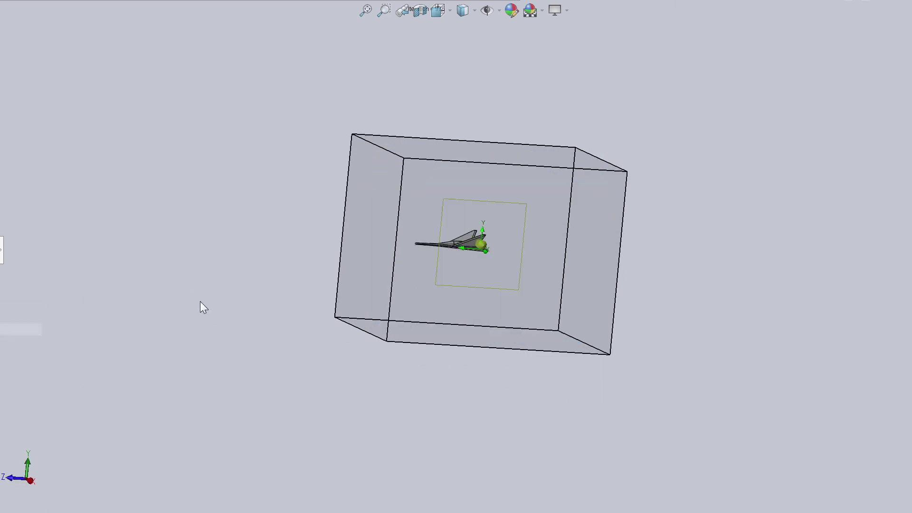
pyautogui.moveTo(201, 301)
pyautogui.mouseDown(button='middle')
pyautogui.moveTo(292, 383)
pyautogui.moveTo(430, 389)
pyautogui.mouseUp(button='middle')
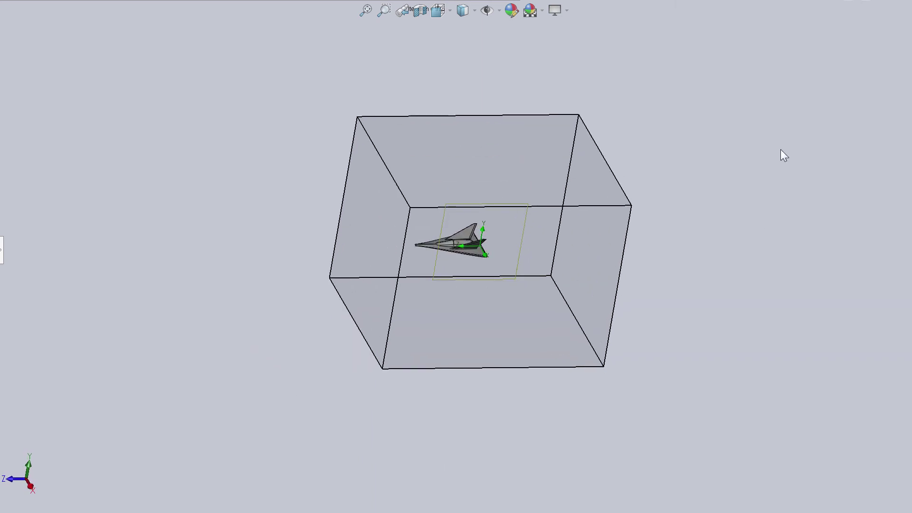
pyautogui.hotkey('ctrl', '4')
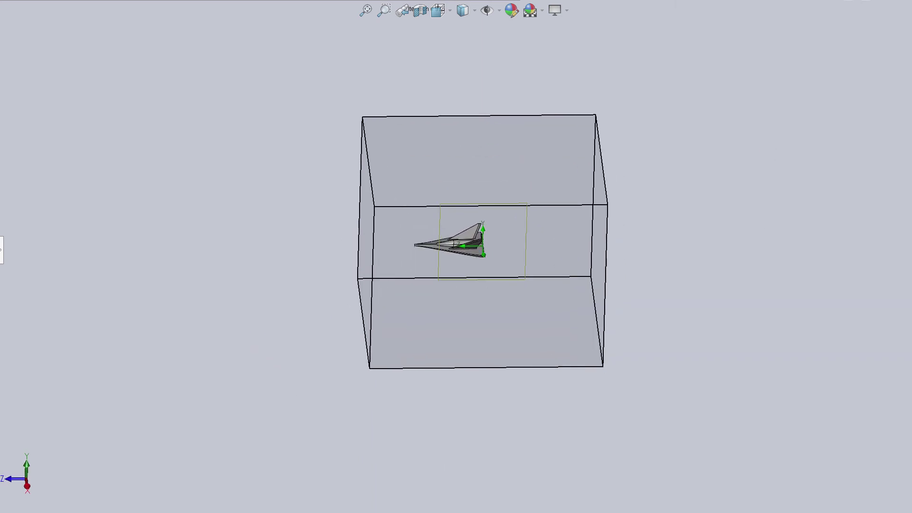